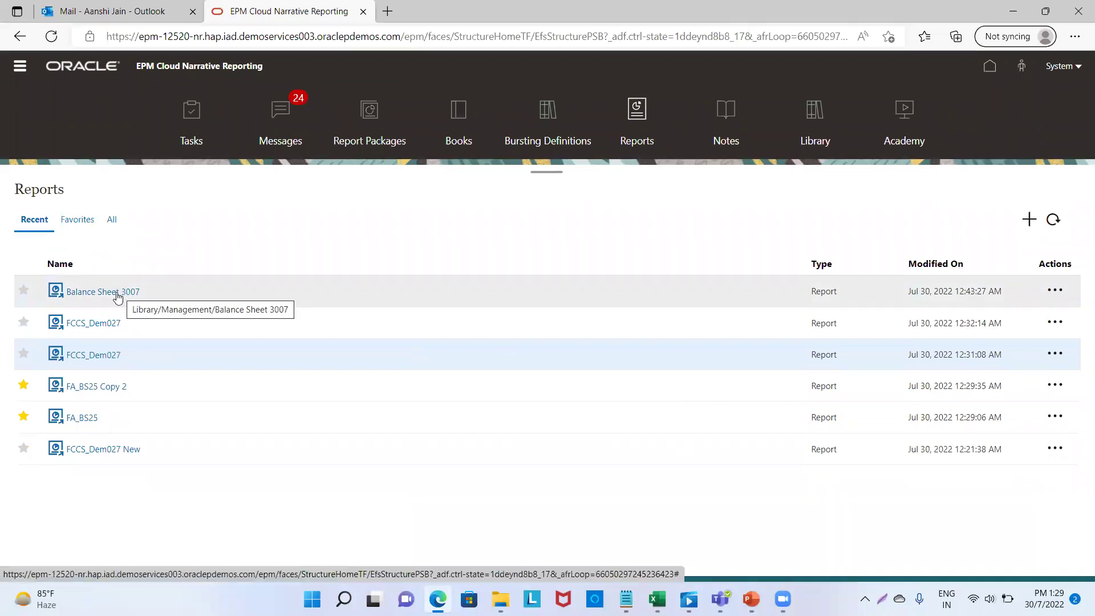
# Open the Balance Sheet 3007 report, review its balance sheet grid and chart, and close it
pyautogui.click(118, 296)
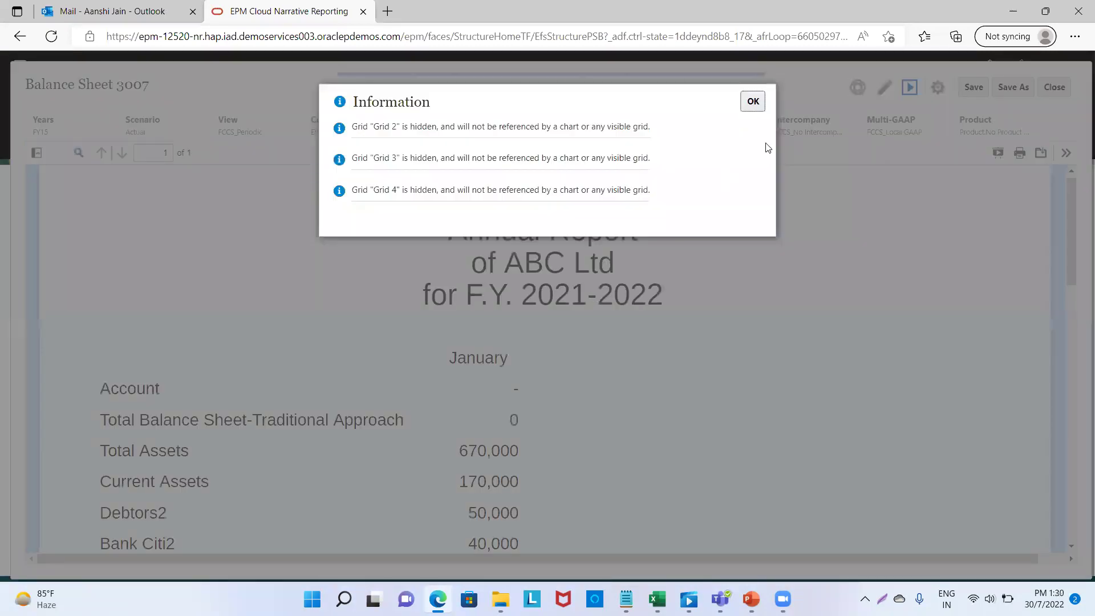
pyautogui.click(754, 103)
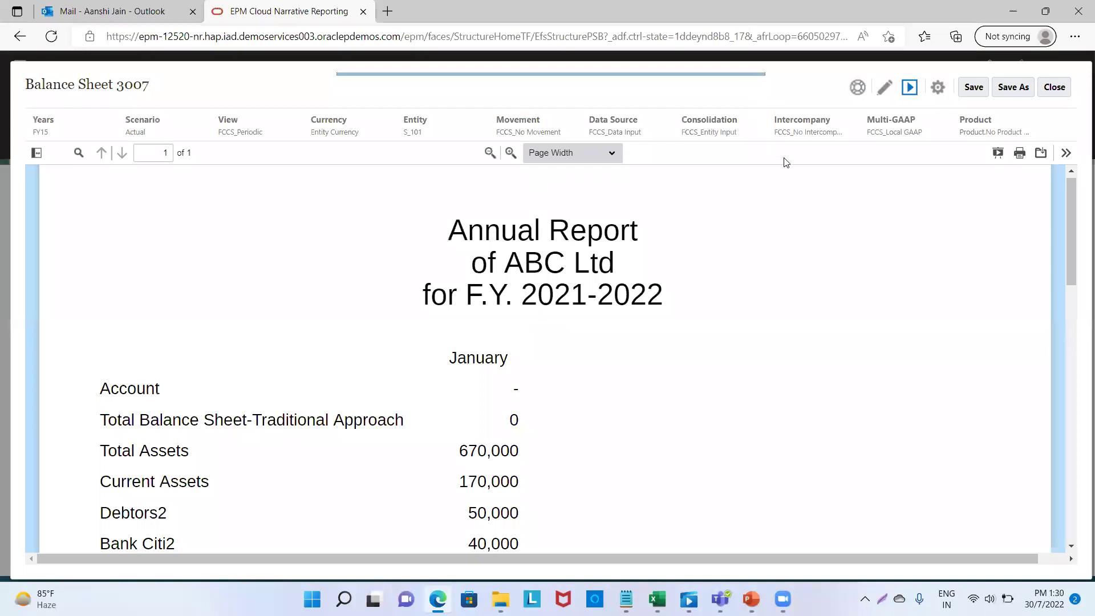
pyautogui.scroll(-10, 800, 240)
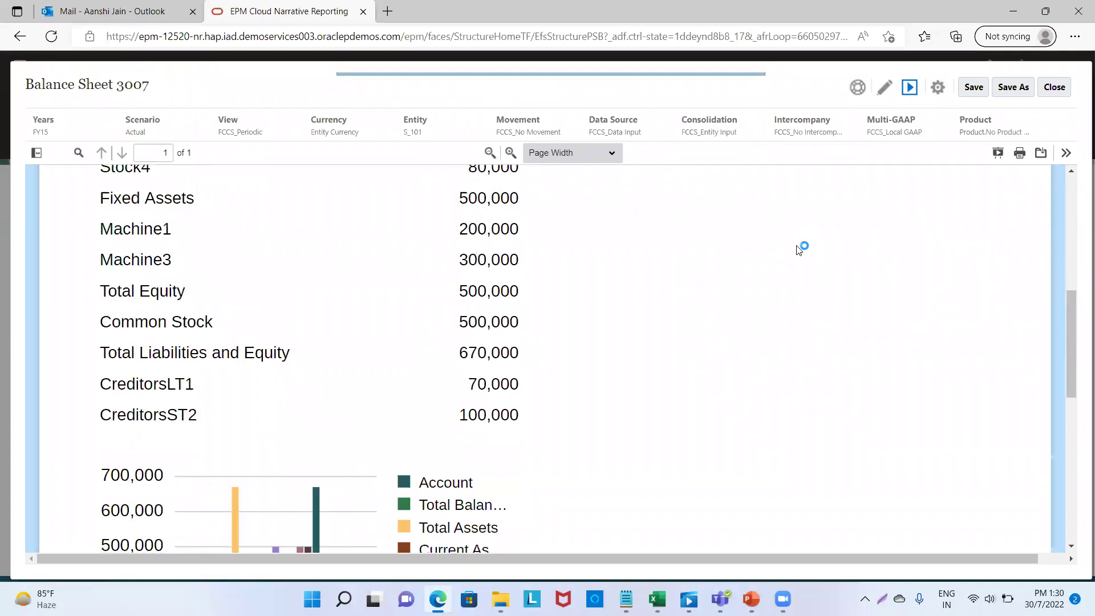
pyautogui.scroll(-3, 799, 250)
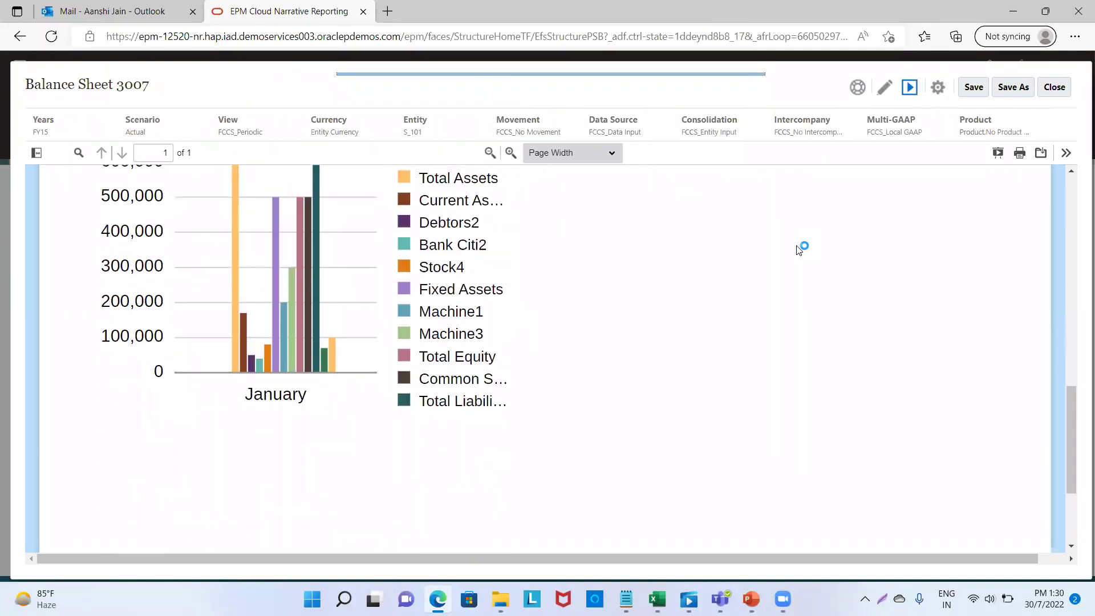
pyautogui.scroll(15, 798, 279)
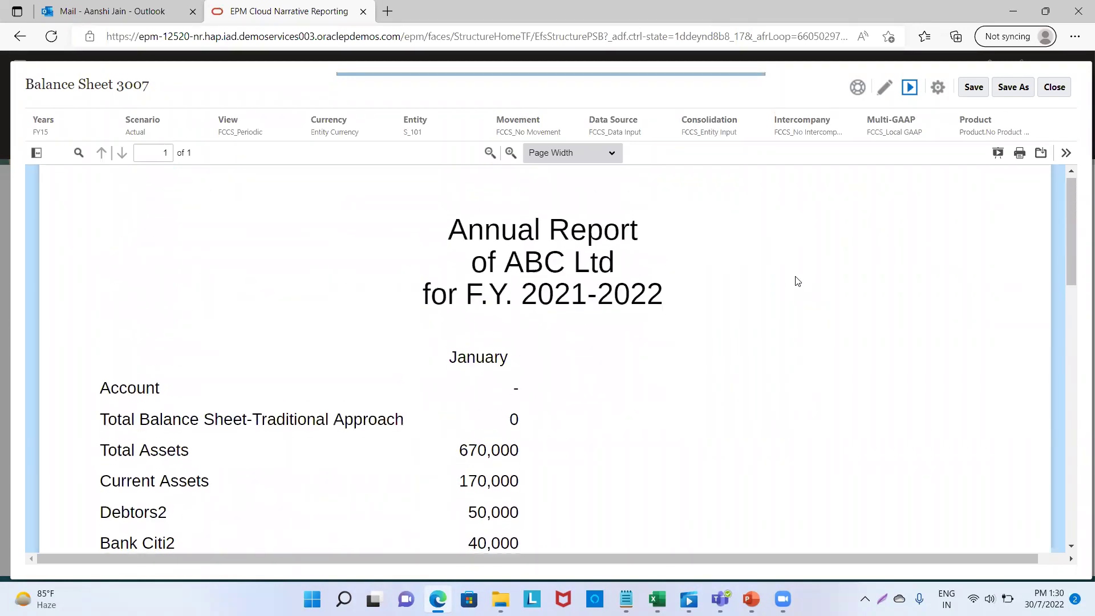
pyautogui.click(1048, 90)
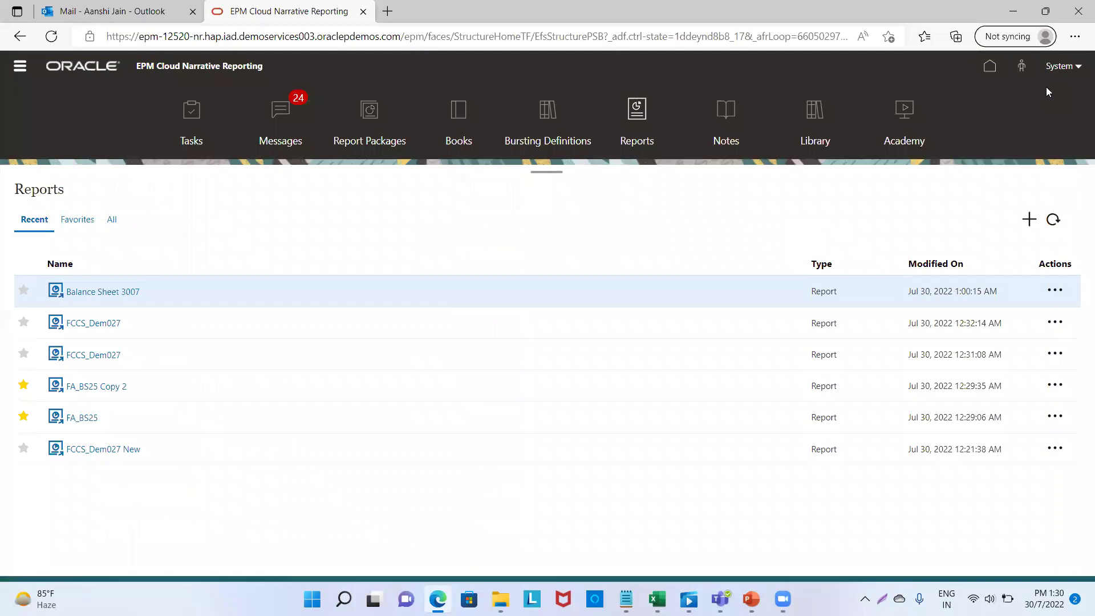
# Open the most recently modified FCCS_Dem027 report, review both pages with the grid and chart, and close it
pyautogui.click(137, 323)
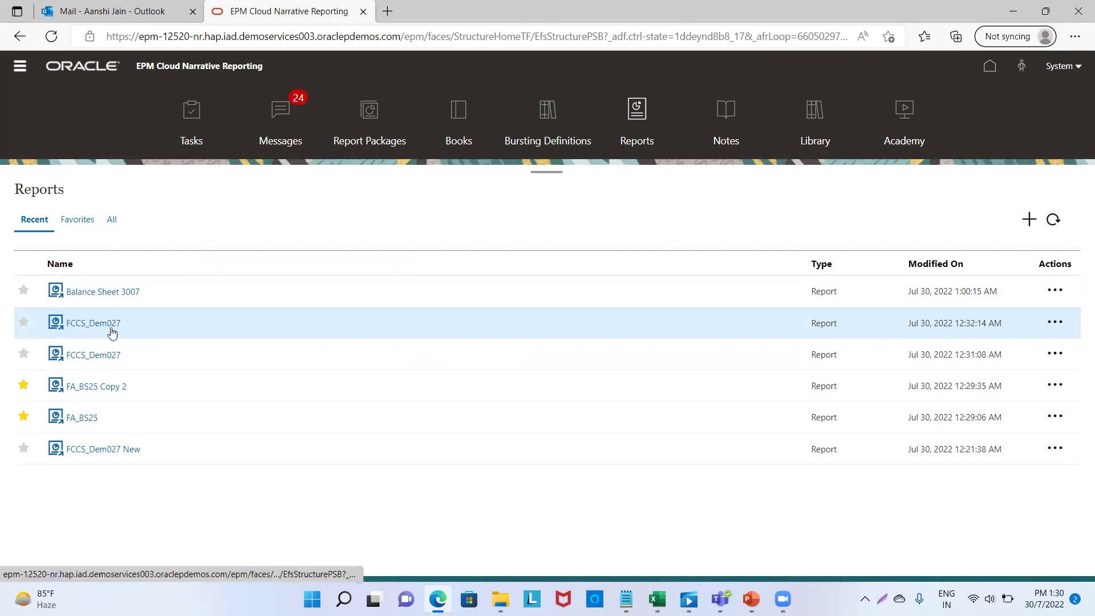
pyautogui.click(111, 329)
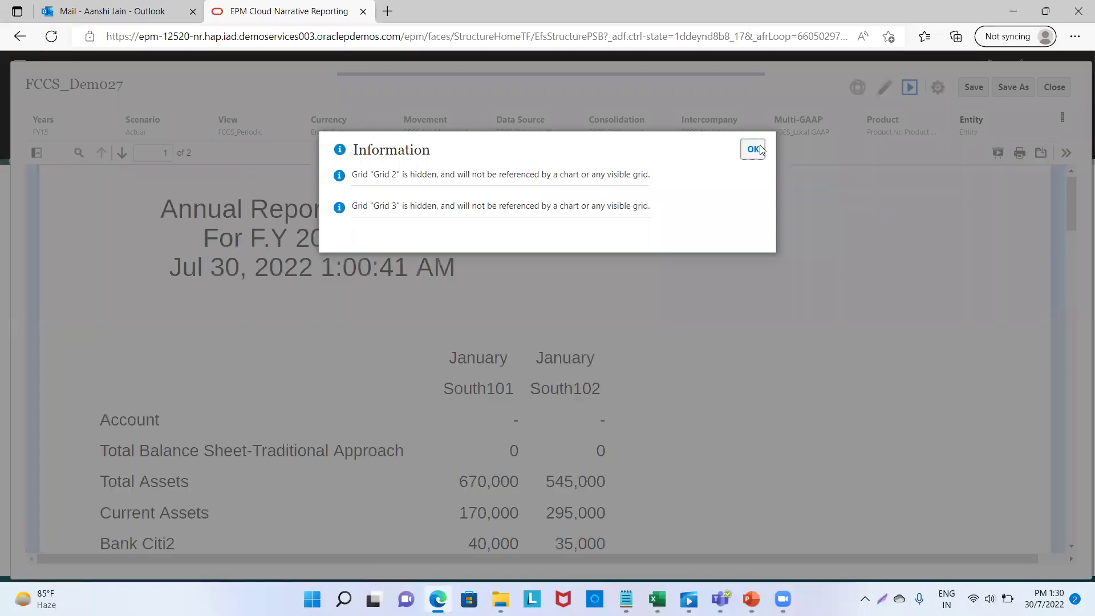
pyautogui.click(753, 149)
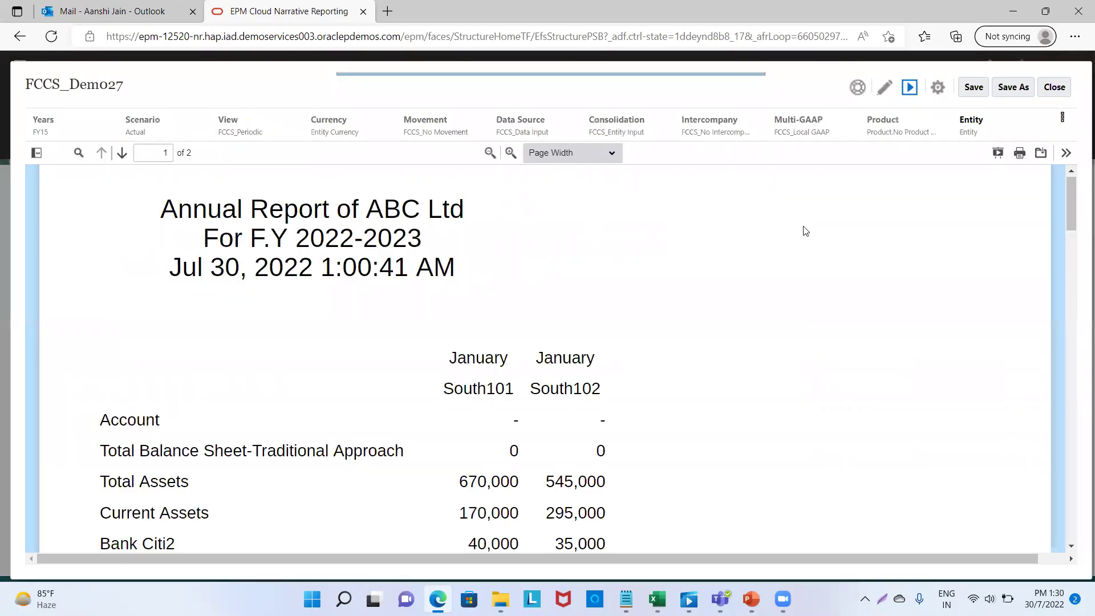
pyautogui.scroll(-7, 806, 234)
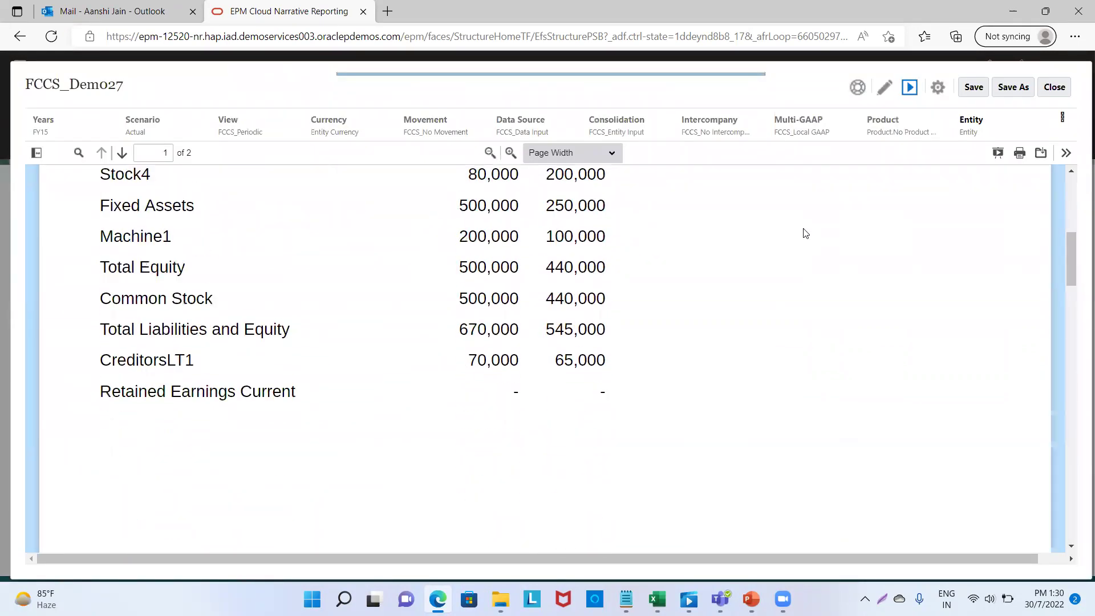
pyautogui.scroll(-8, 804, 238)
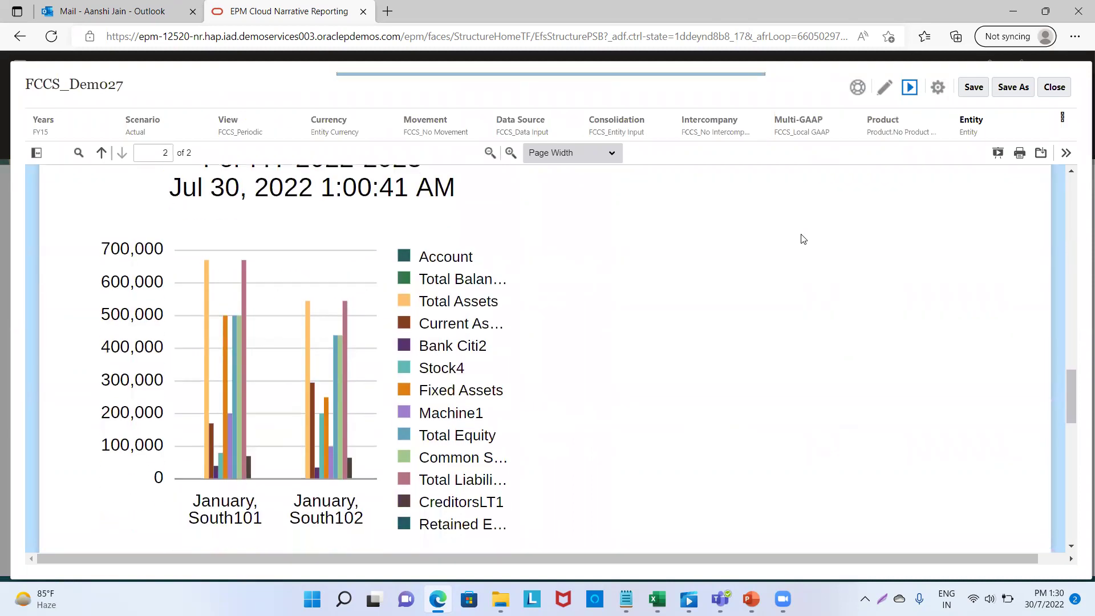
pyautogui.scroll(10, 803, 238)
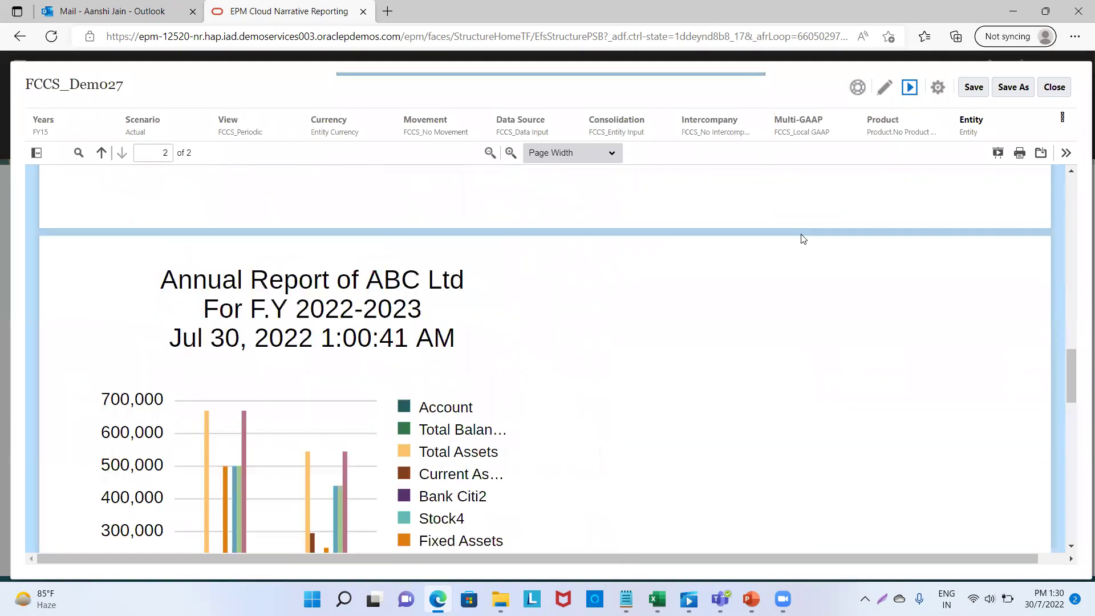
pyautogui.scroll(5, 803, 238)
pyautogui.click(1055, 87)
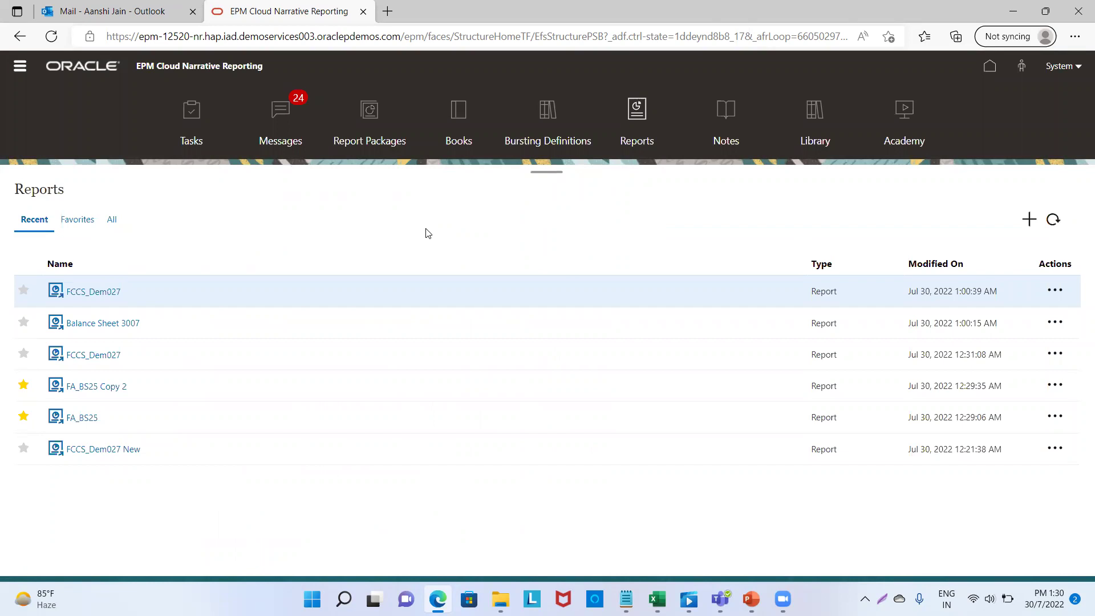
# Return to the home page and open the Books list
pyautogui.click(991, 66)
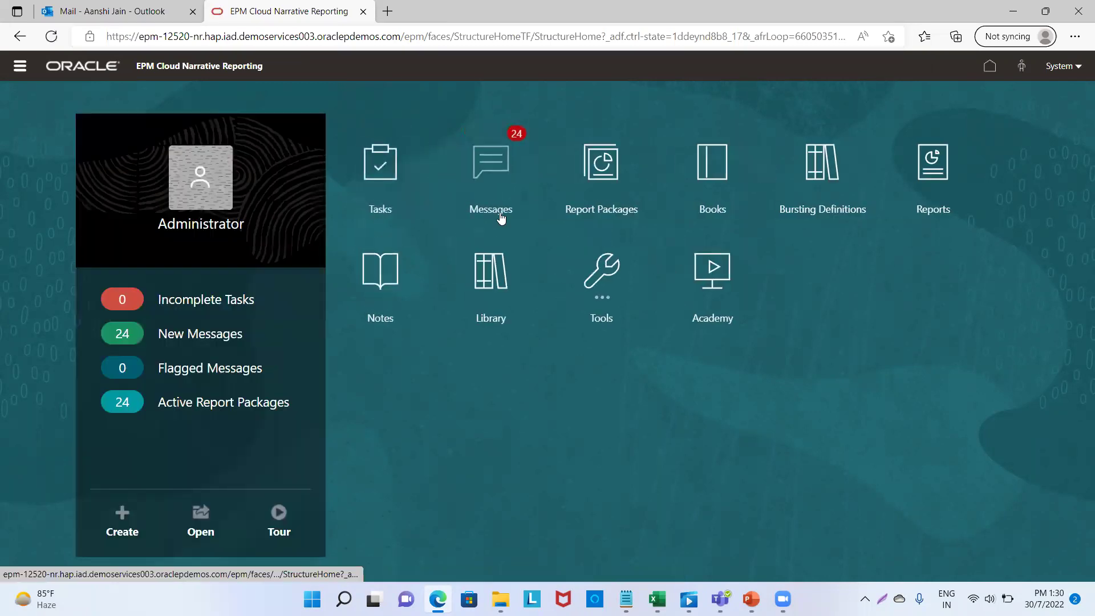
pyautogui.click(707, 164)
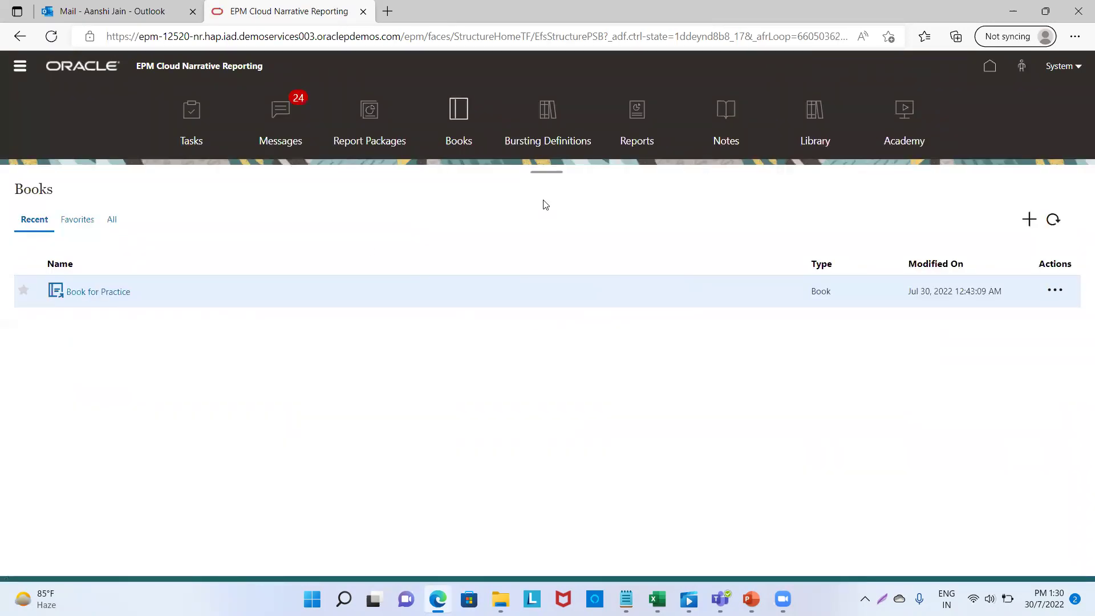
pyautogui.click(1029, 219)
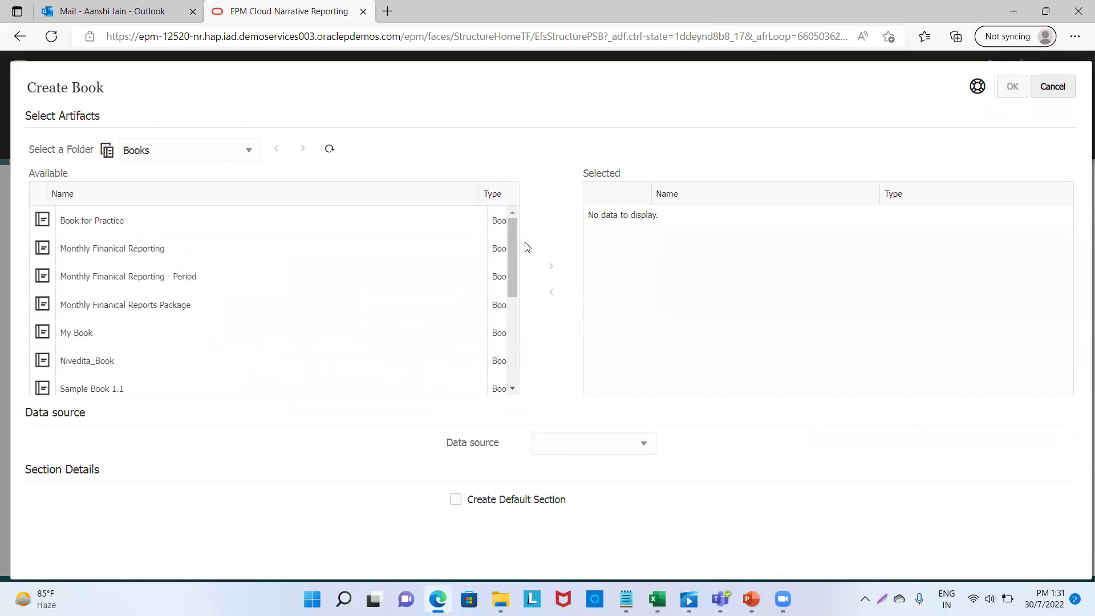
pyautogui.click(249, 150)
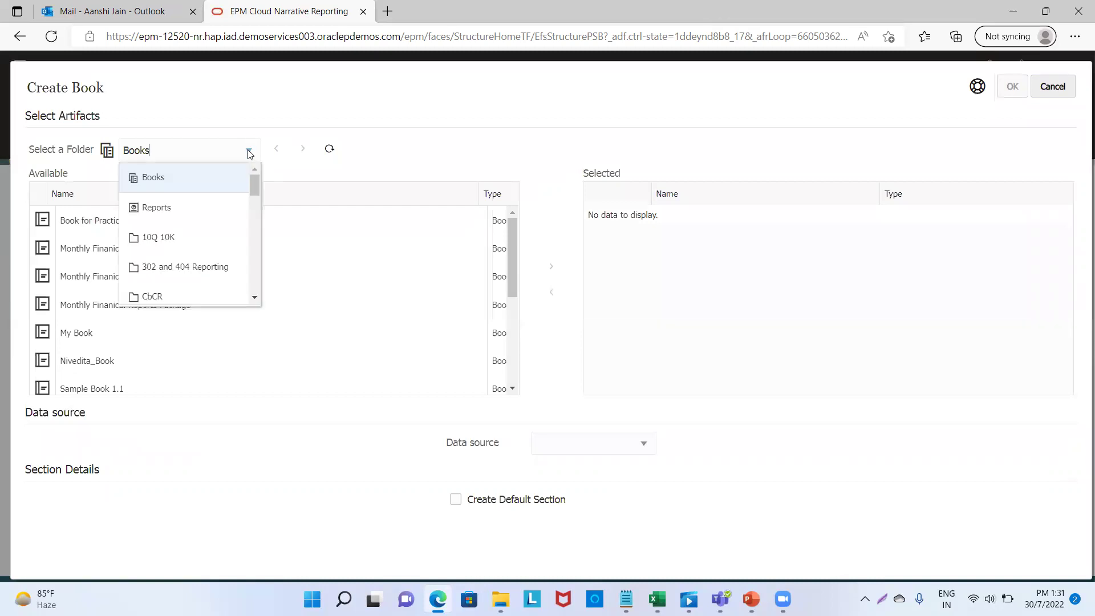
pyautogui.moveTo(255, 178); pyautogui.dragTo(255, 225)
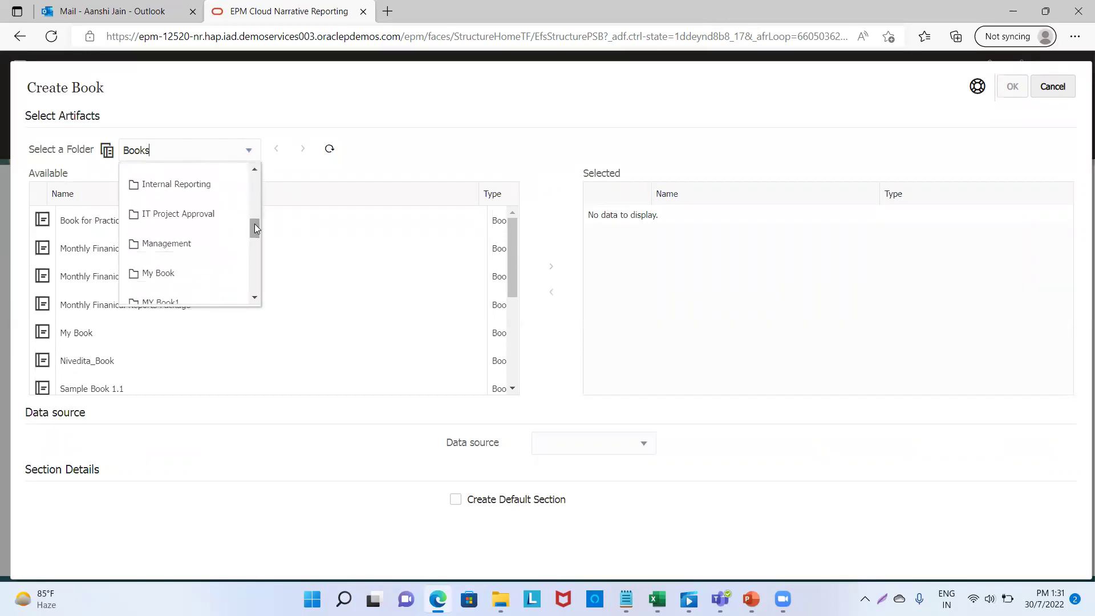
pyautogui.click(201, 246)
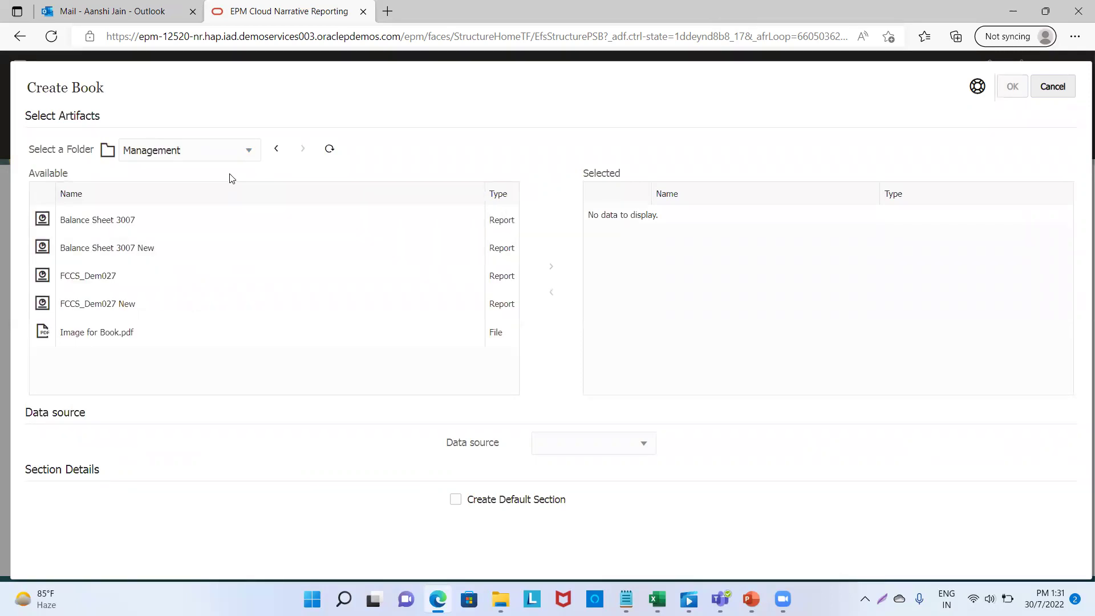
pyautogui.click(250, 151)
pyautogui.moveTo(251, 221); pyautogui.dragTo(251, 201)
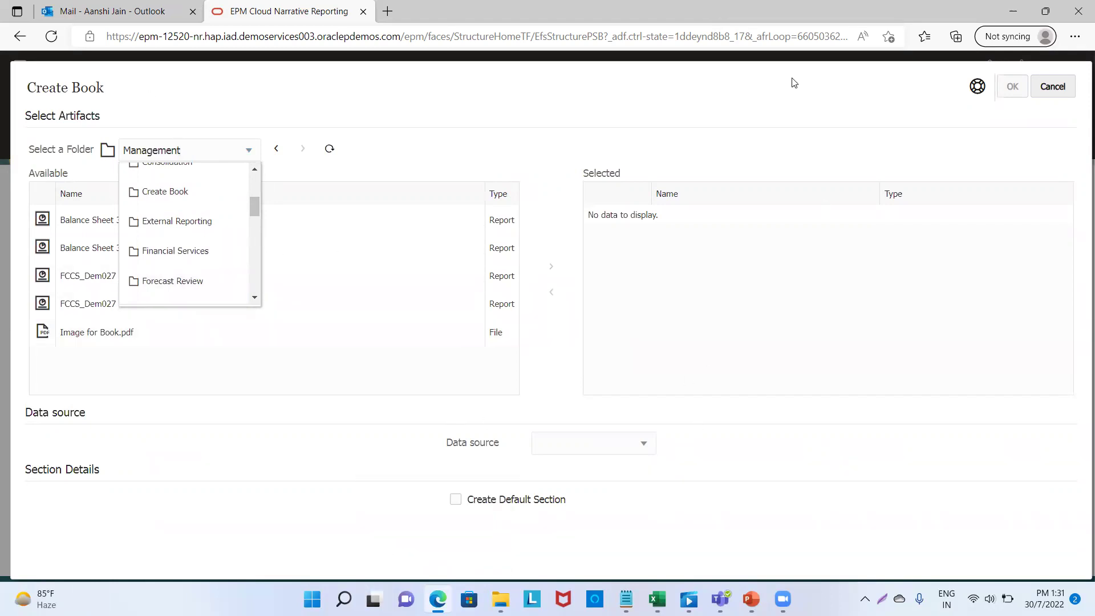
pyautogui.click(254, 298)
pyautogui.click(255, 298)
pyautogui.click(254, 298)
pyautogui.click(253, 299)
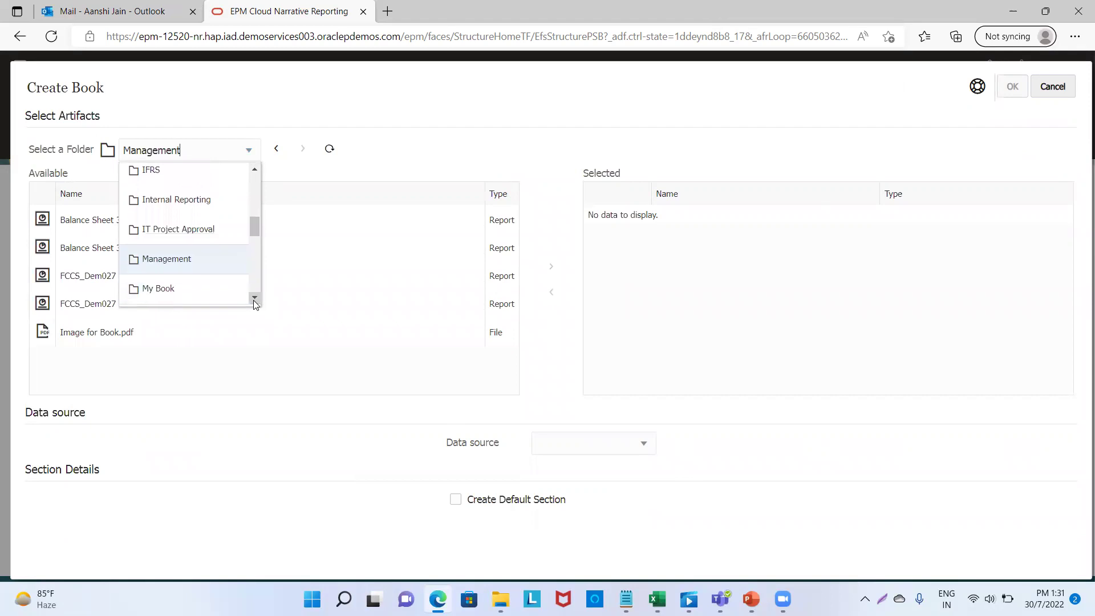
pyautogui.click(206, 257)
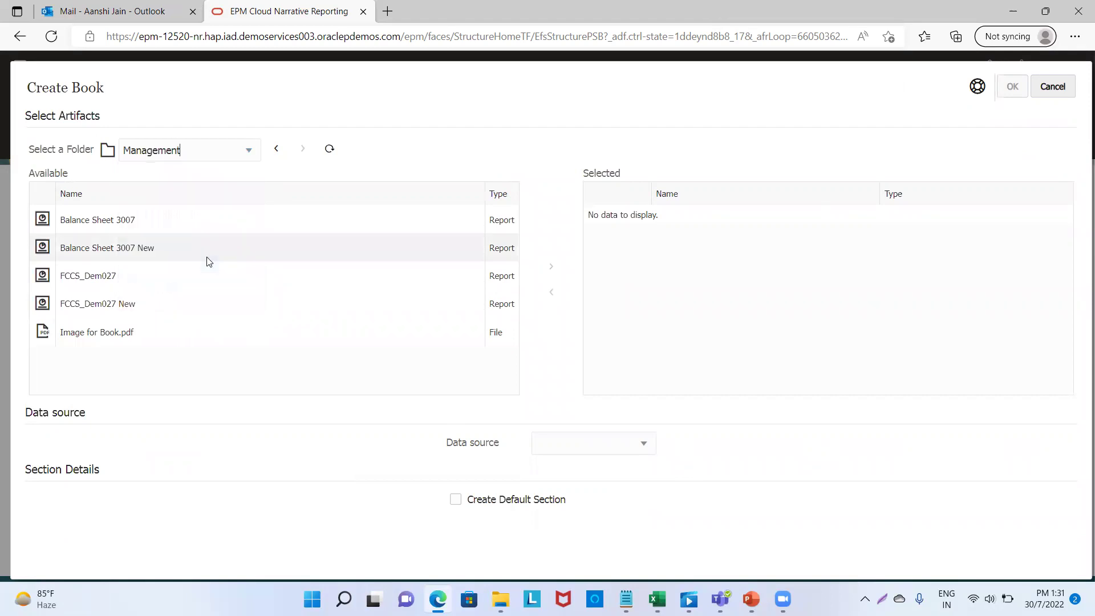
pyautogui.click(149, 219)
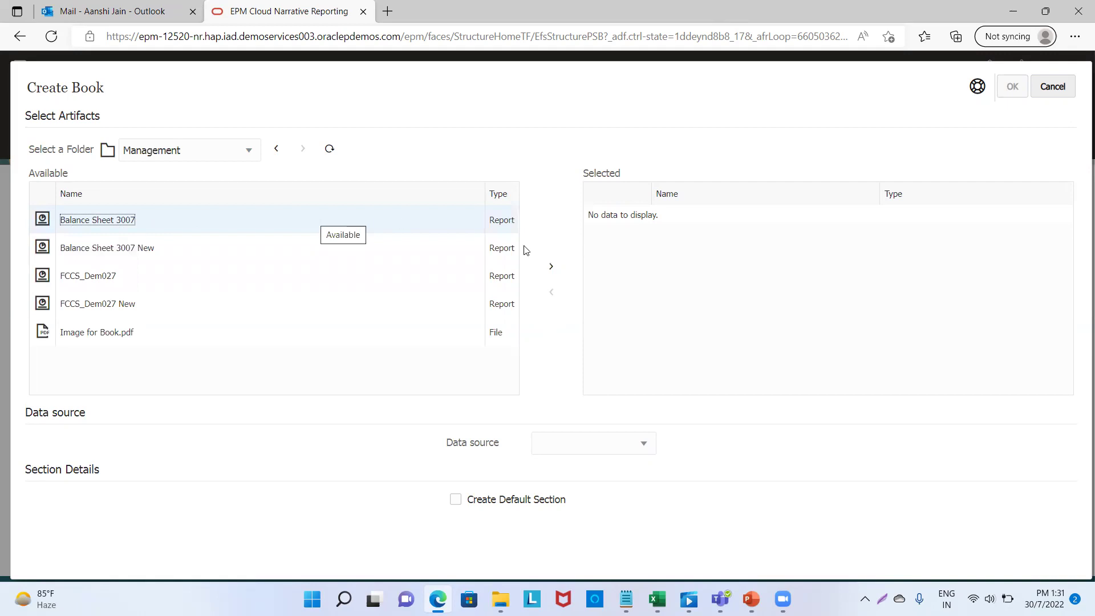
pyautogui.click(552, 268)
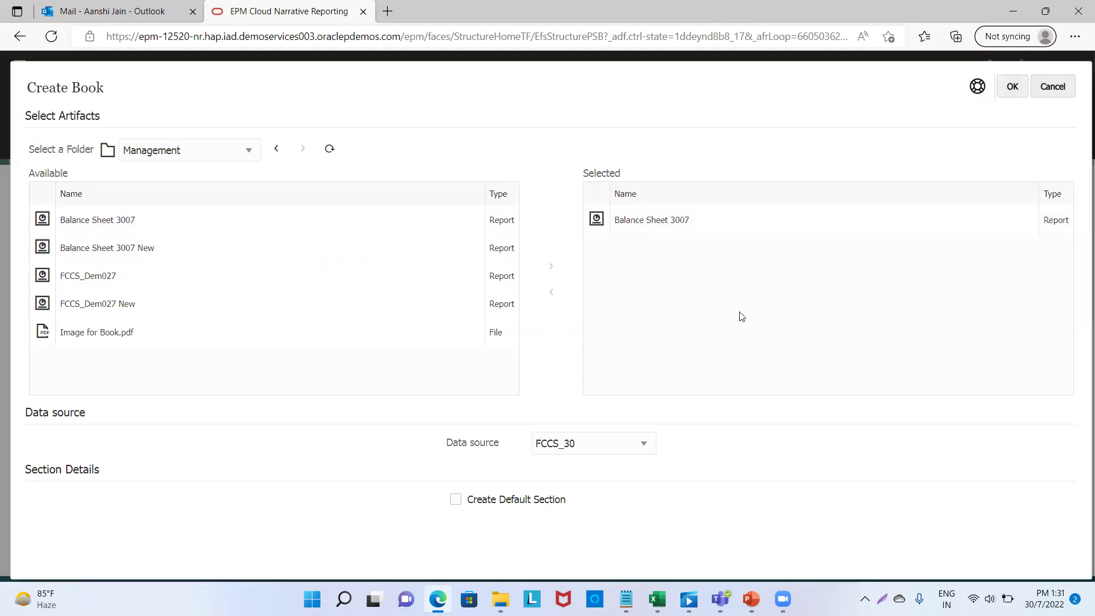
pyautogui.click(1015, 89)
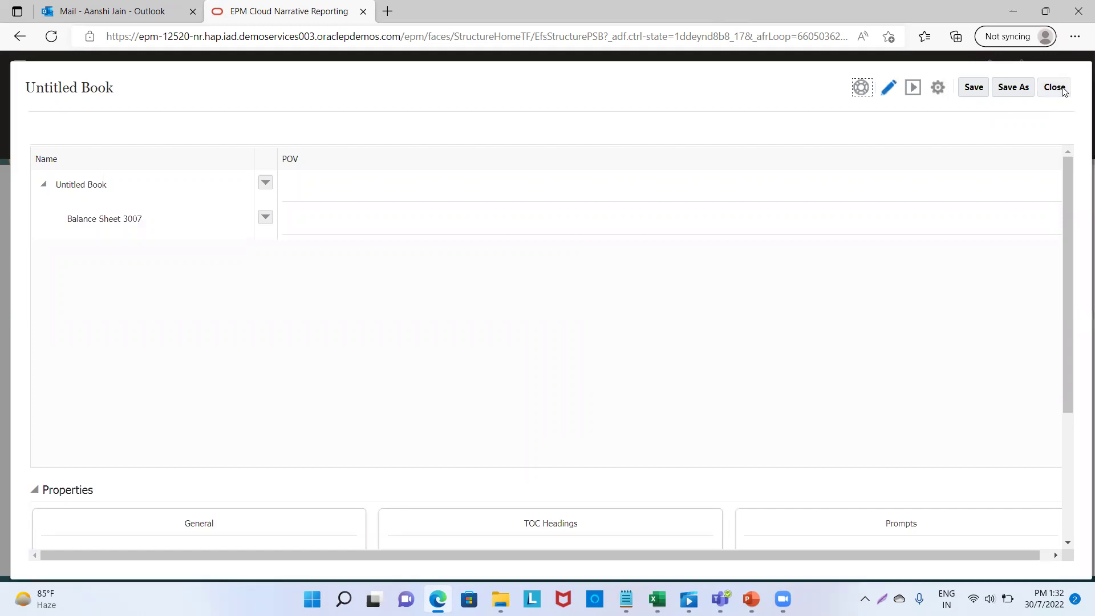
pyautogui.click(1055, 90)
pyautogui.click(627, 295)
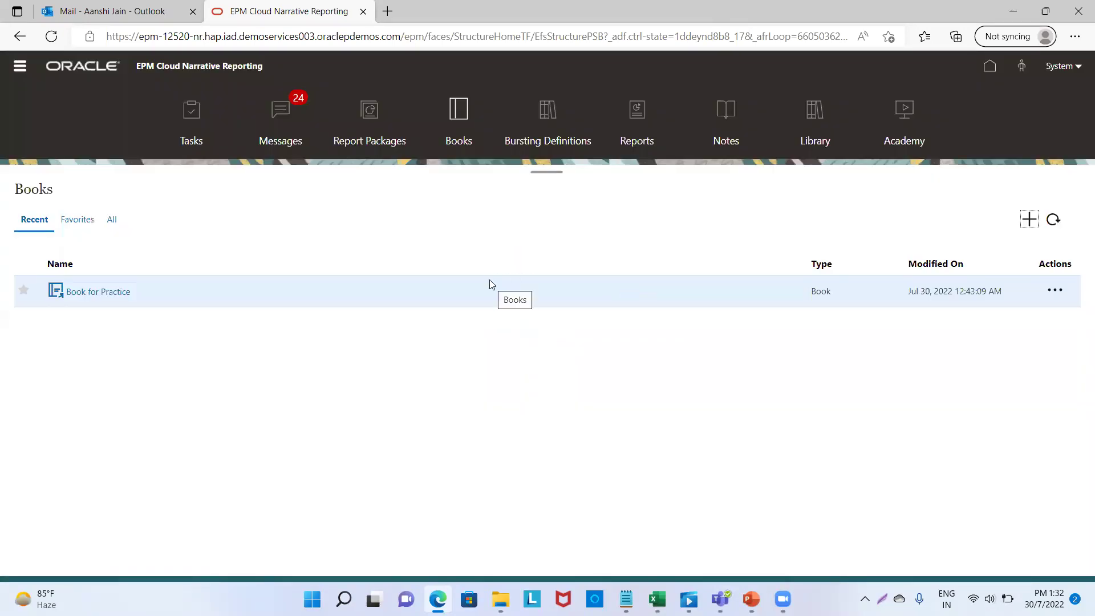
# Create a new book containing the Balance Sheet 3007 report from the Management folder
pyautogui.click(1028, 221)
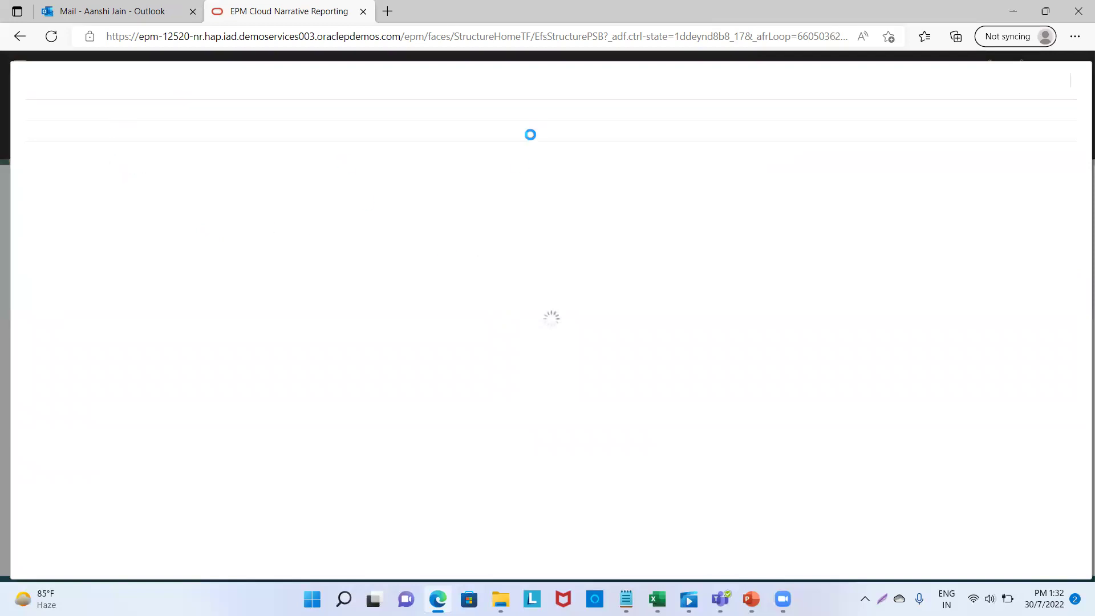
pyautogui.click(249, 151)
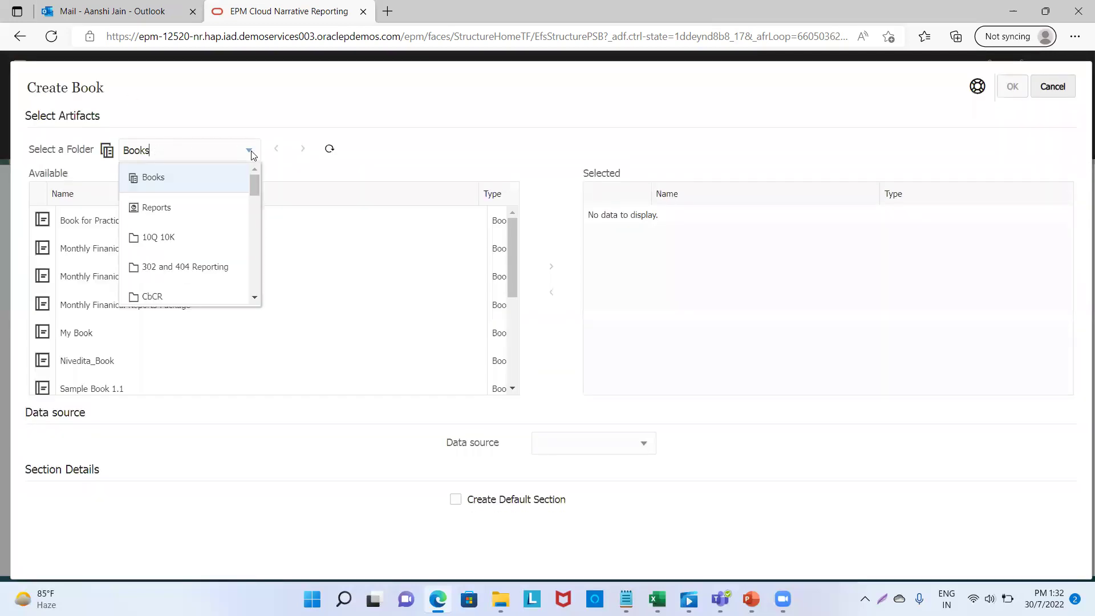
pyautogui.moveTo(252, 180); pyautogui.dragTo(236, 236)
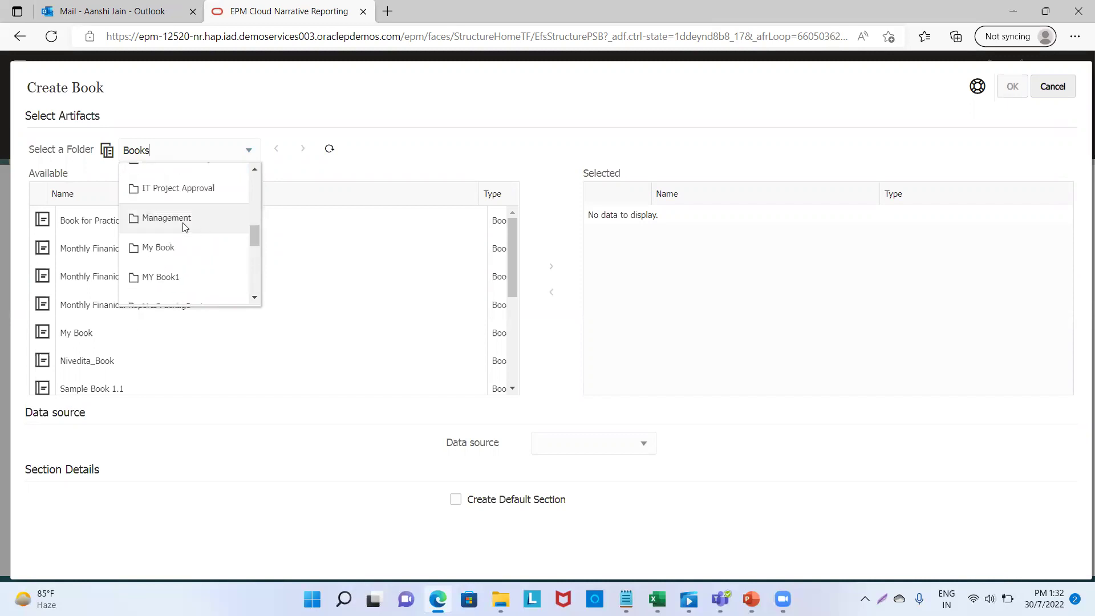
pyautogui.click(167, 220)
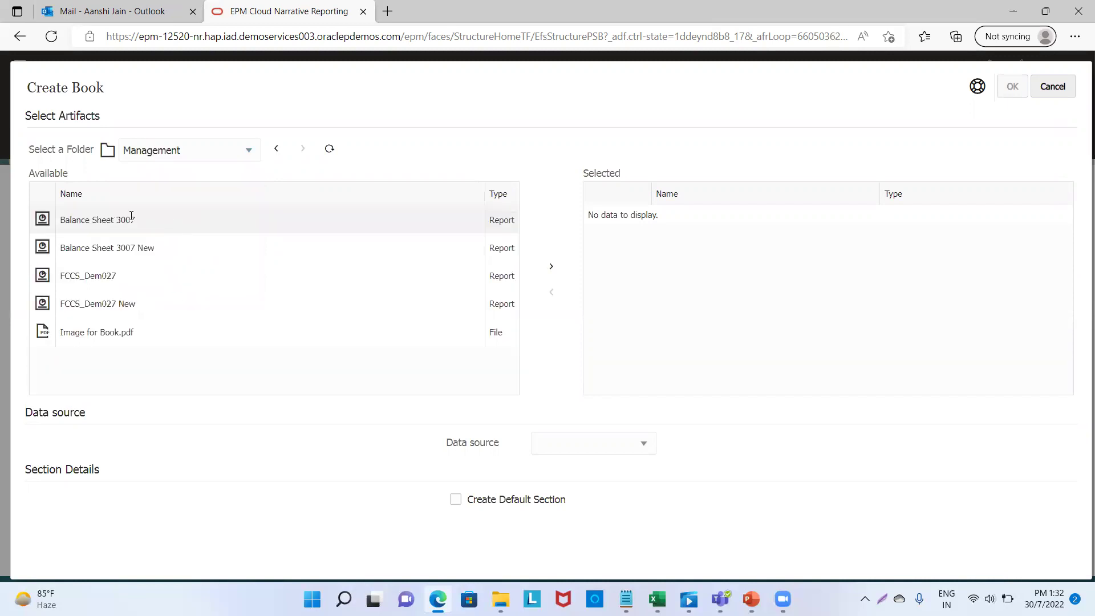
pyautogui.click(551, 266)
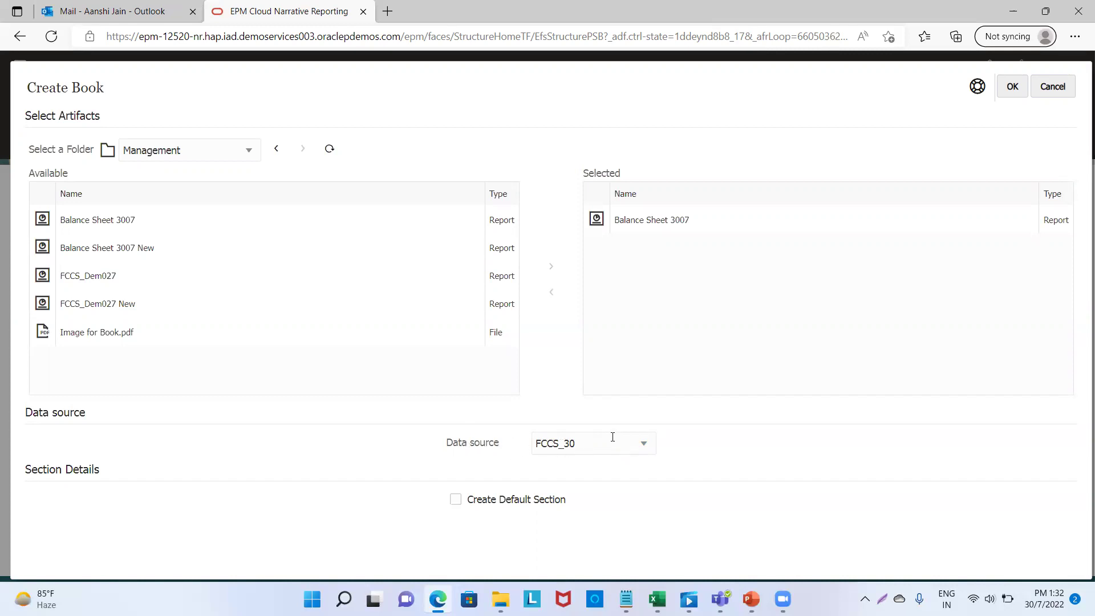
pyautogui.click(1013, 87)
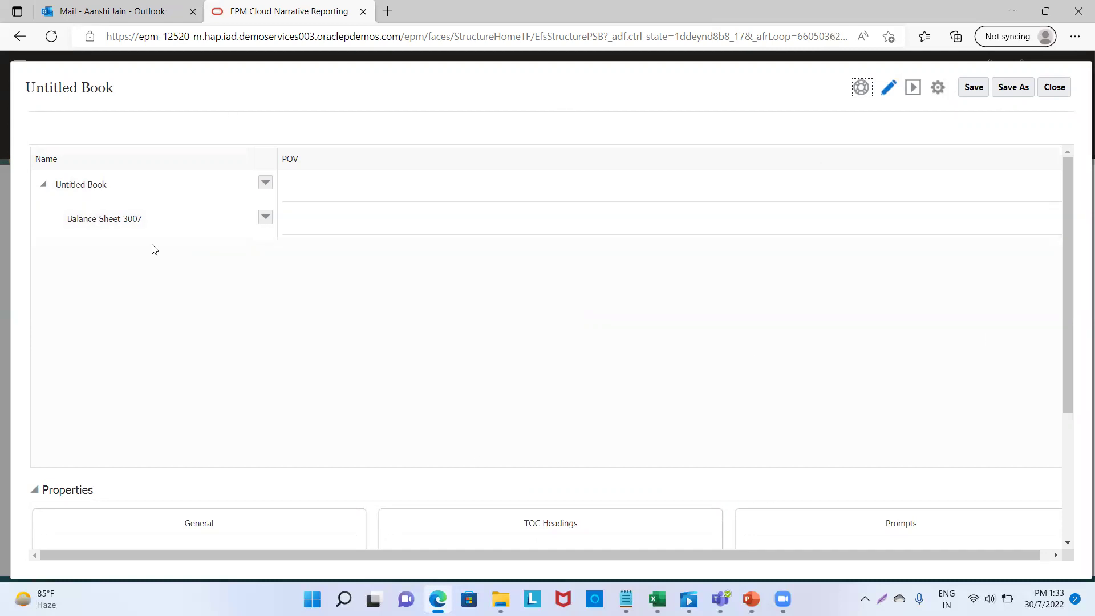
# Save the new book under the name "Book for Demo"
pyautogui.click(975, 88)
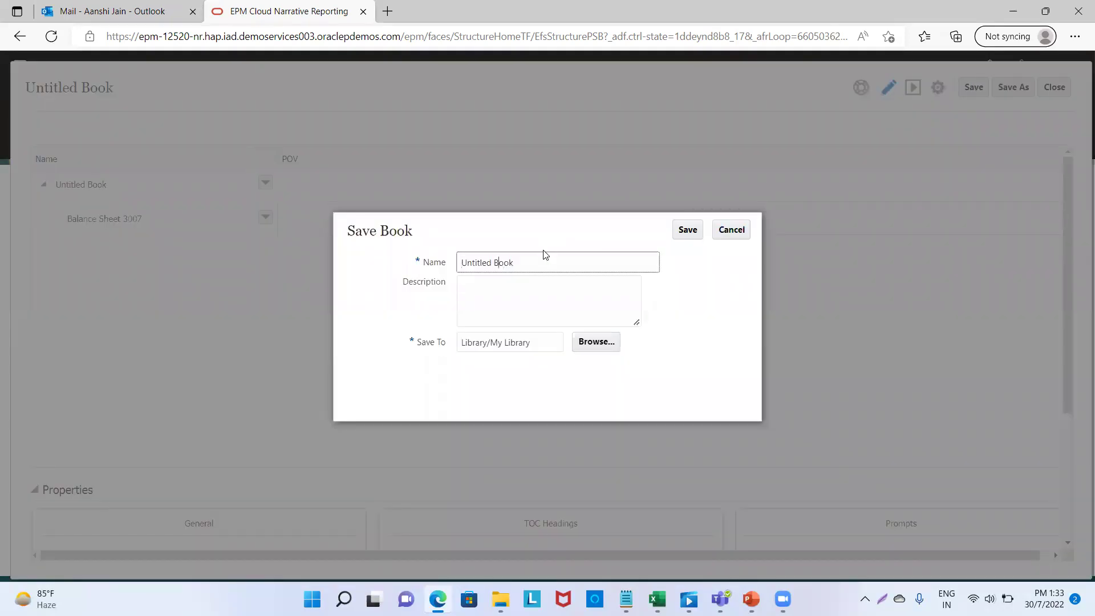
pyautogui.press('BackSpace')
pyautogui.press('BackSpace')
pyautogui.press('BackSpace')
pyautogui.press('BackSpace')
pyautogui.press('BackSpace')
pyautogui.press('BackSpace')
pyautogui.press('BackSpace')
pyautogui.press('BackSpace')
pyautogui.press('BackSpace')
pyautogui.click(688, 228)
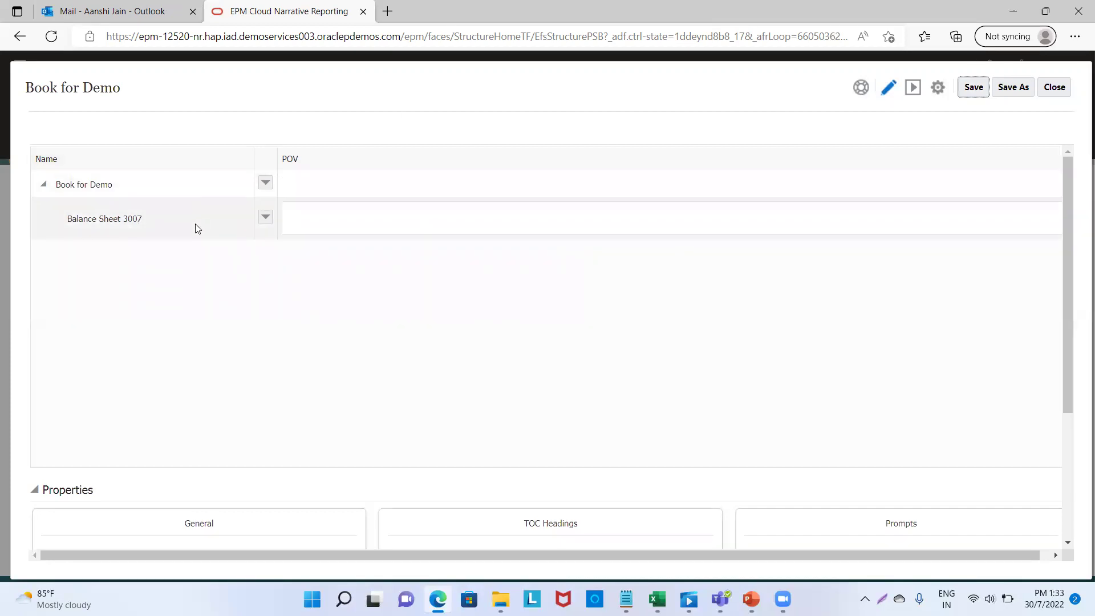
# Try adding the FCCS_Dem027 report from the Management folder below Balance Sheet 3007, and delete it from the book
pyautogui.click(266, 218)
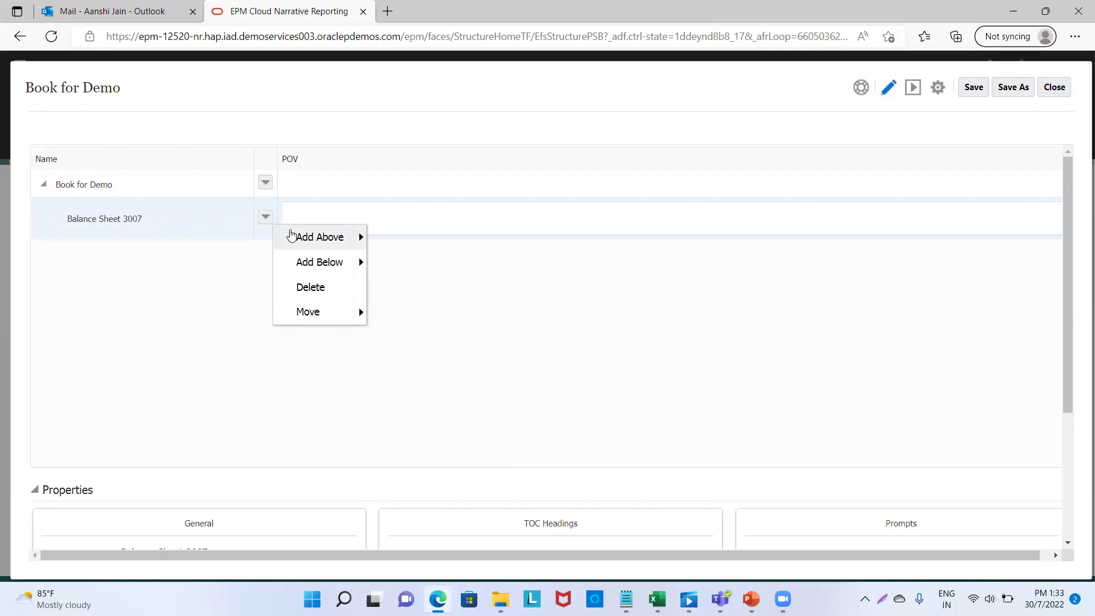
pyautogui.moveTo(302, 243)
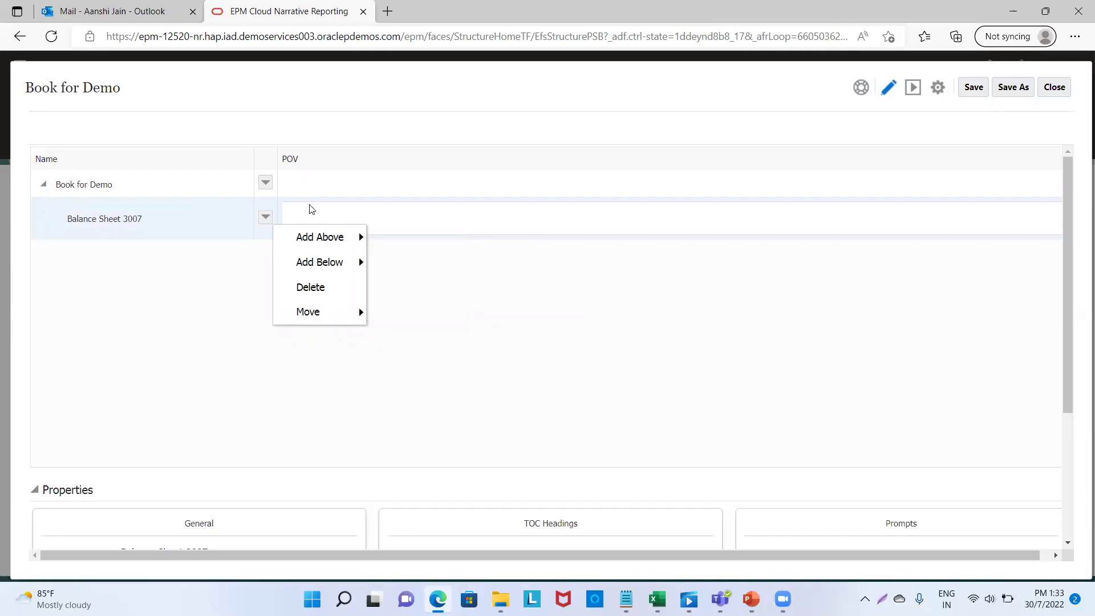
pyautogui.moveTo(318, 270)
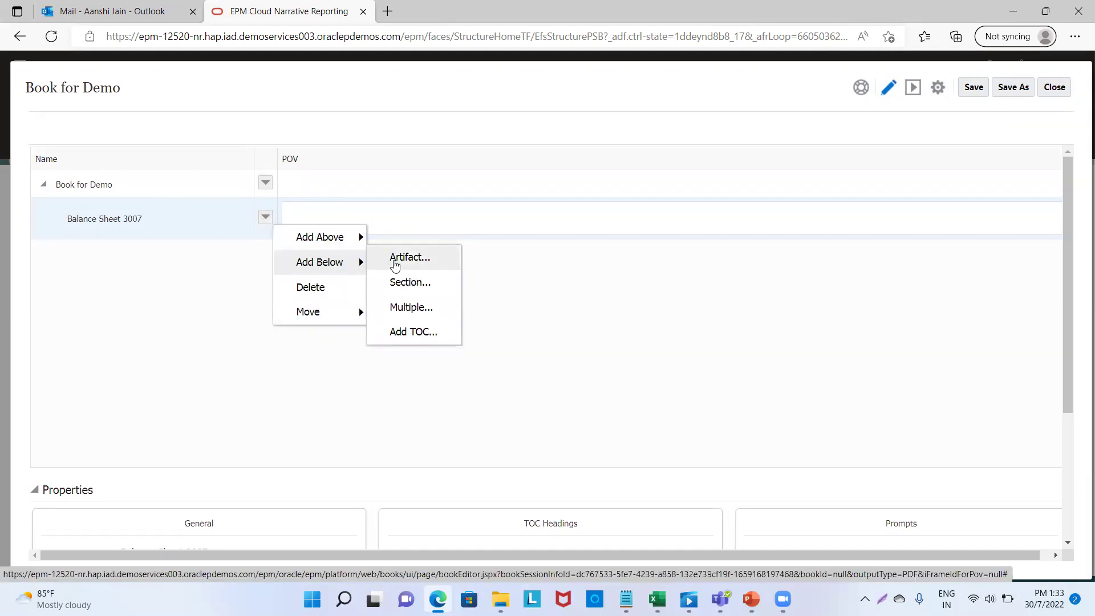
pyautogui.click(394, 262)
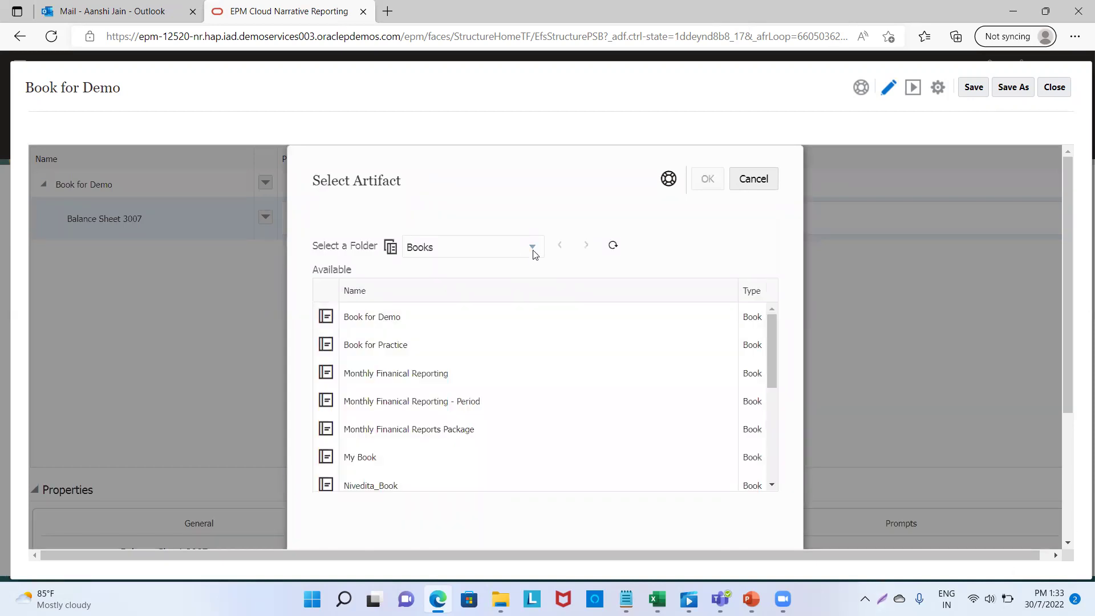
pyautogui.click(532, 248)
pyautogui.moveTo(538, 279); pyautogui.dragTo(543, 329)
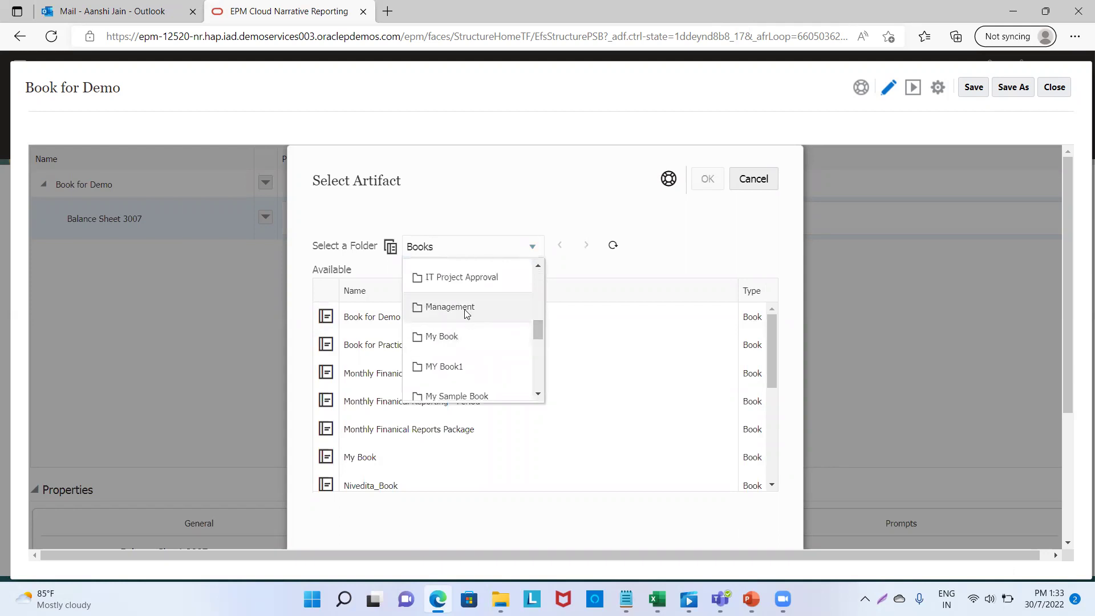
pyautogui.click(465, 310)
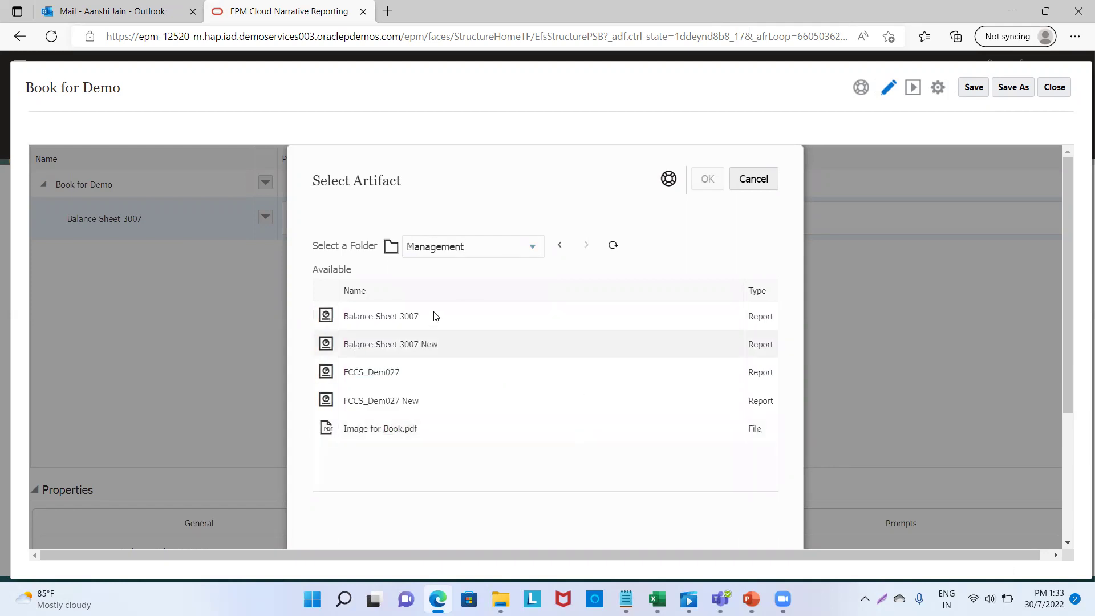
pyautogui.click(368, 372)
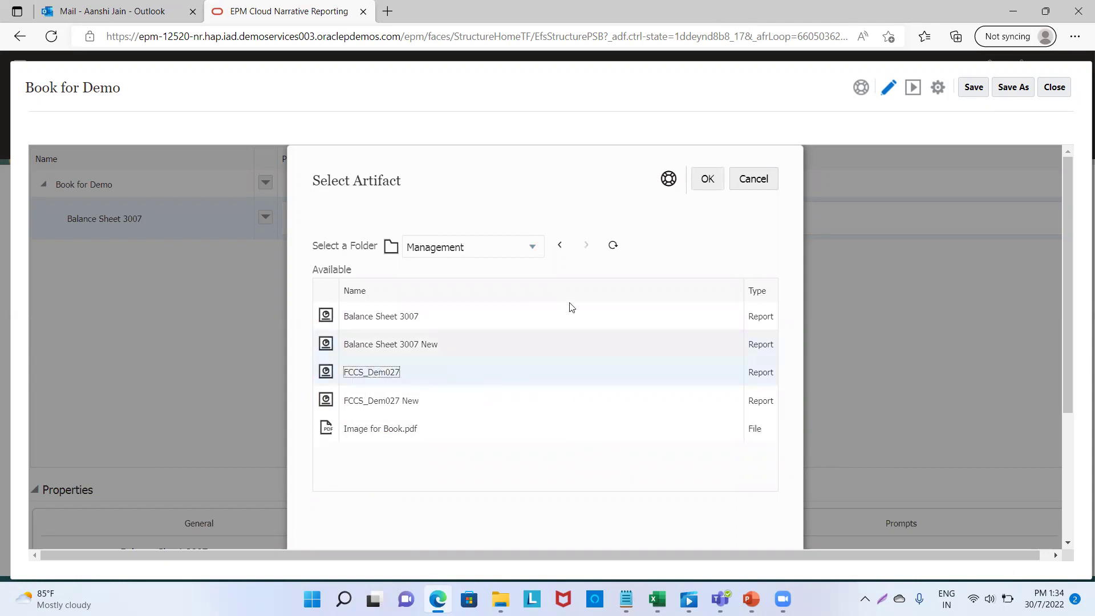
pyautogui.click(708, 181)
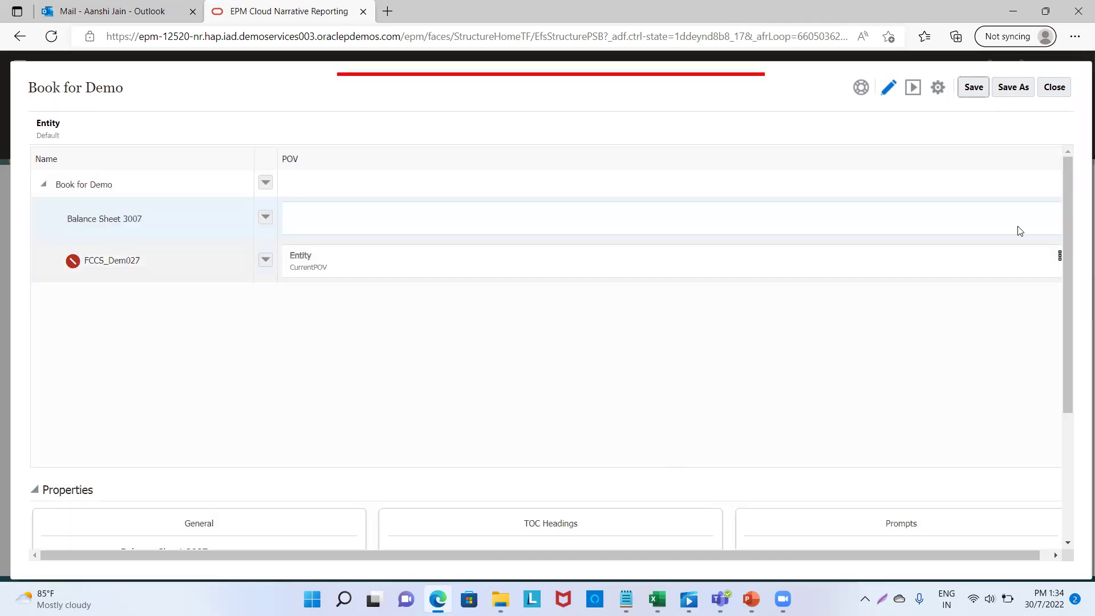
pyautogui.click(266, 260)
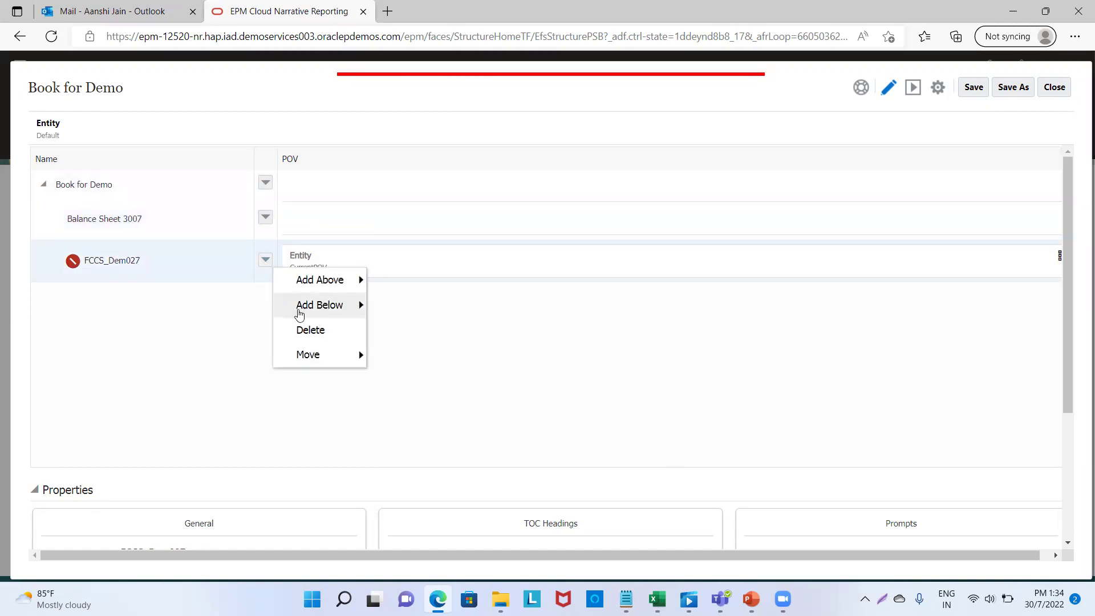
pyautogui.click(308, 329)
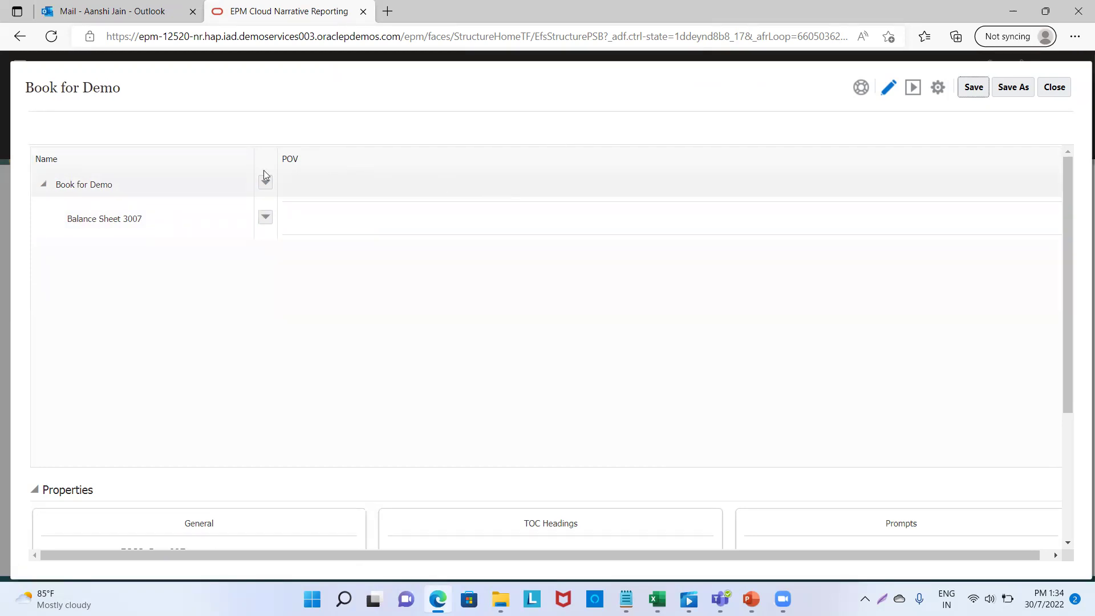
# Try adding the FCCS_Dem027 New report below Balance Sheet 3007, and delete it from the book
pyautogui.click(266, 218)
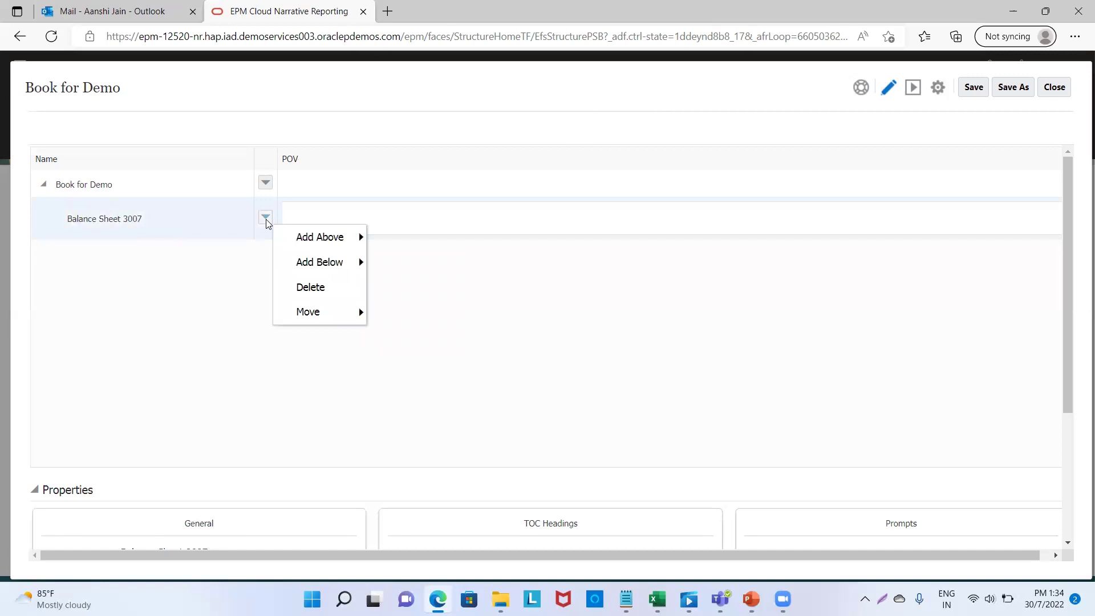
pyautogui.moveTo(354, 267)
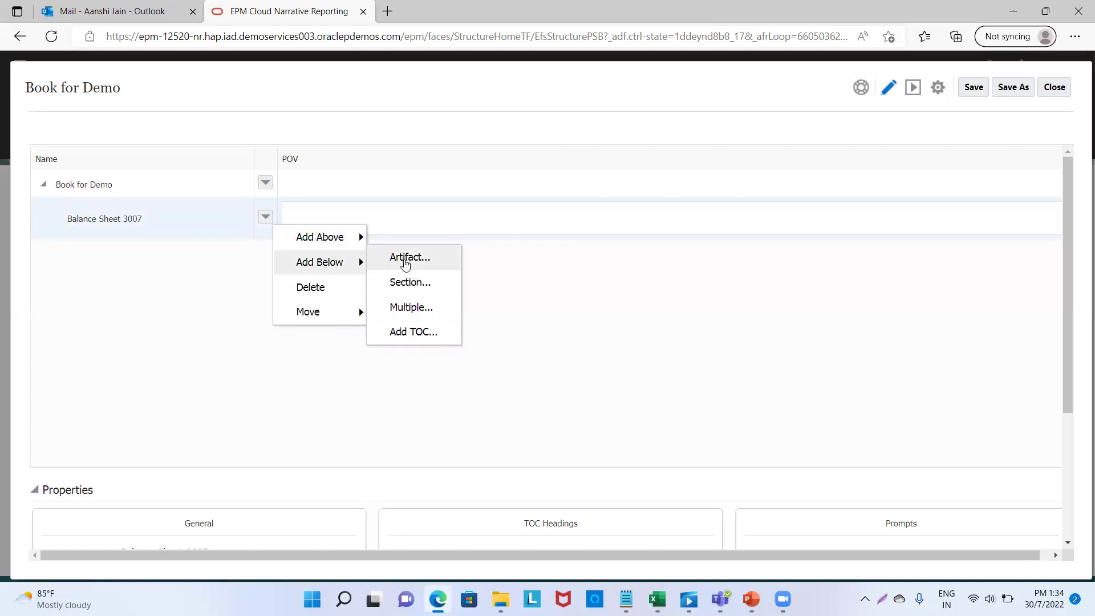
pyautogui.click(406, 259)
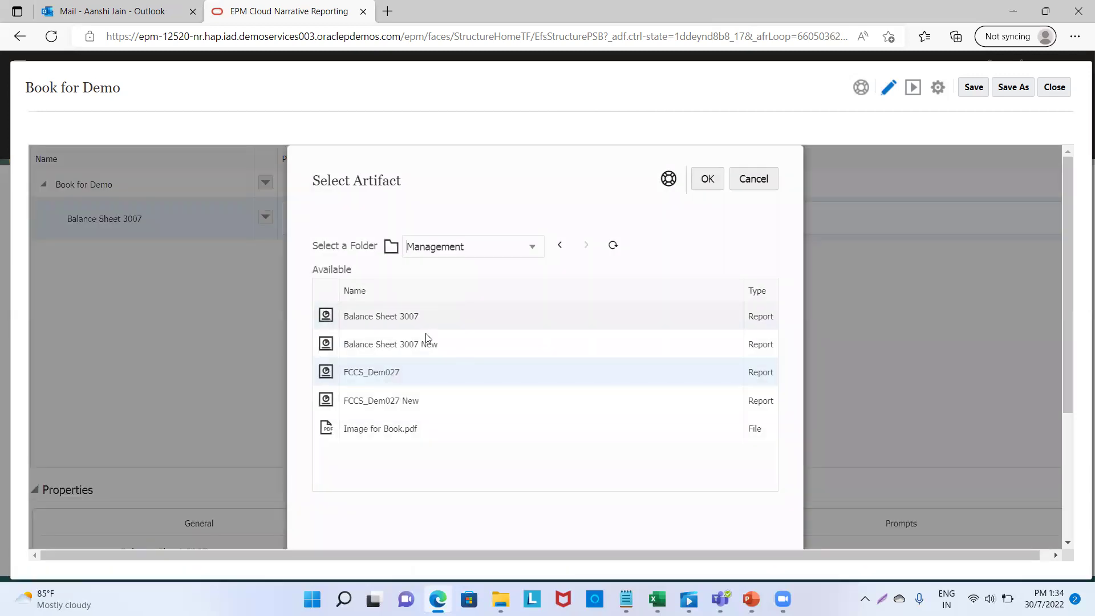
pyautogui.click(397, 402)
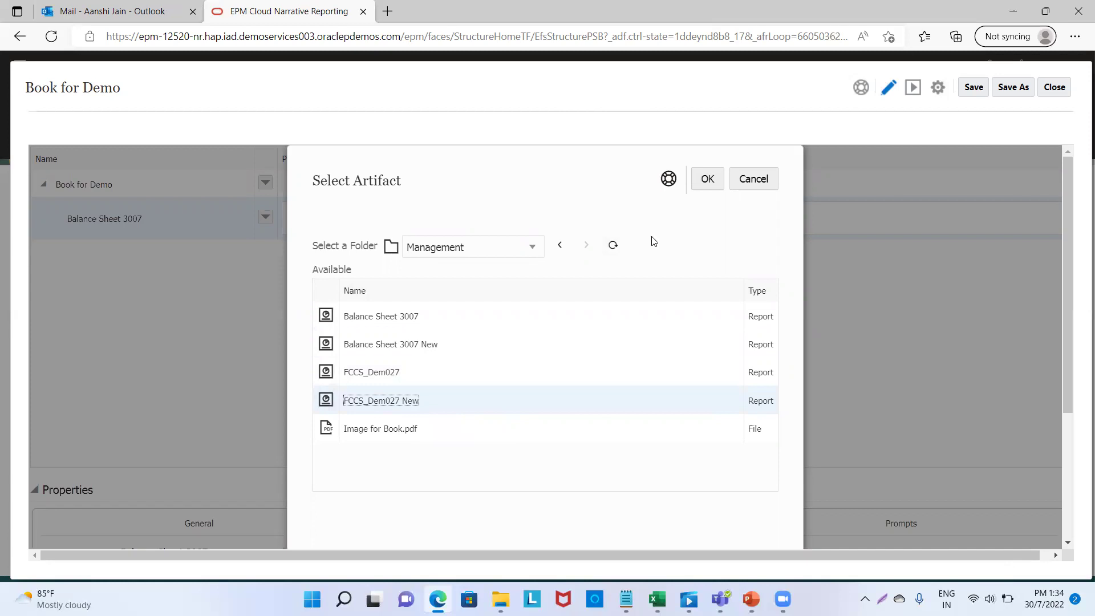
pyautogui.click(709, 189)
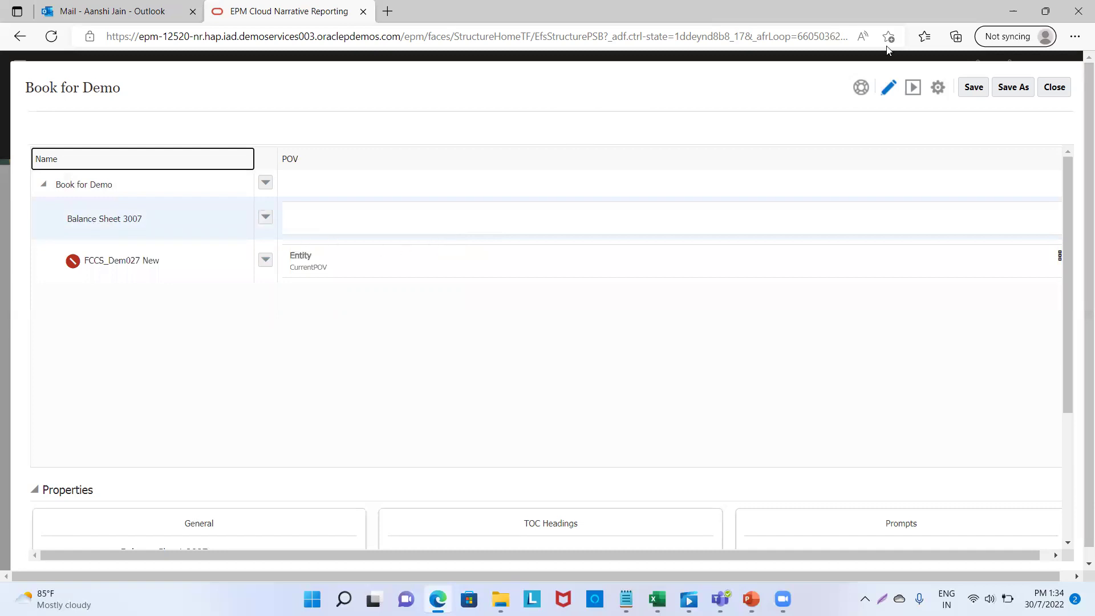
pyautogui.click(259, 275)
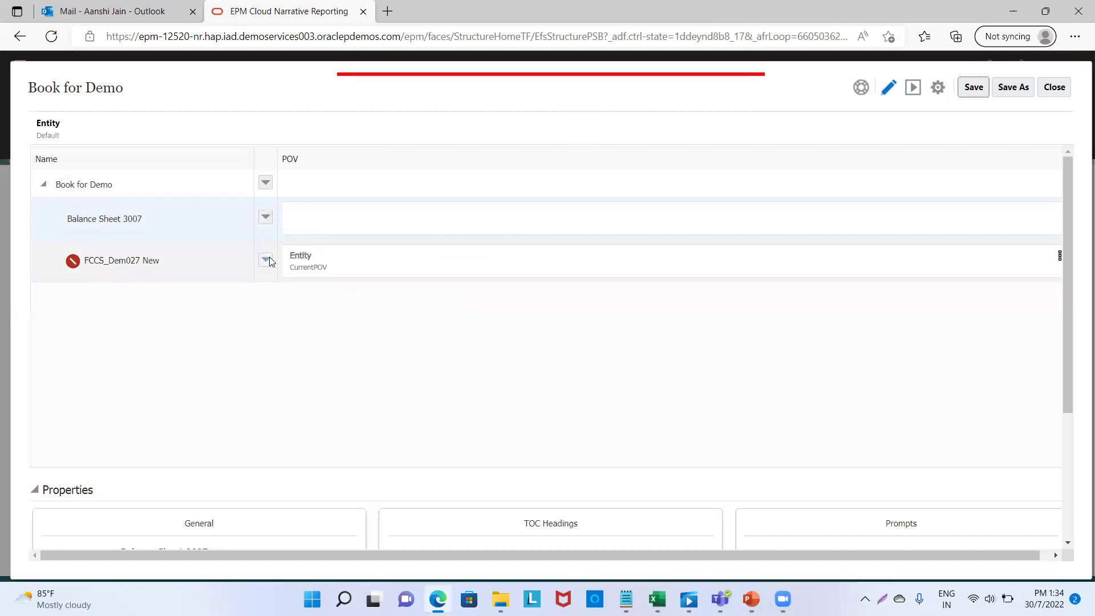
pyautogui.rightClick(267, 262)
pyautogui.click(265, 260)
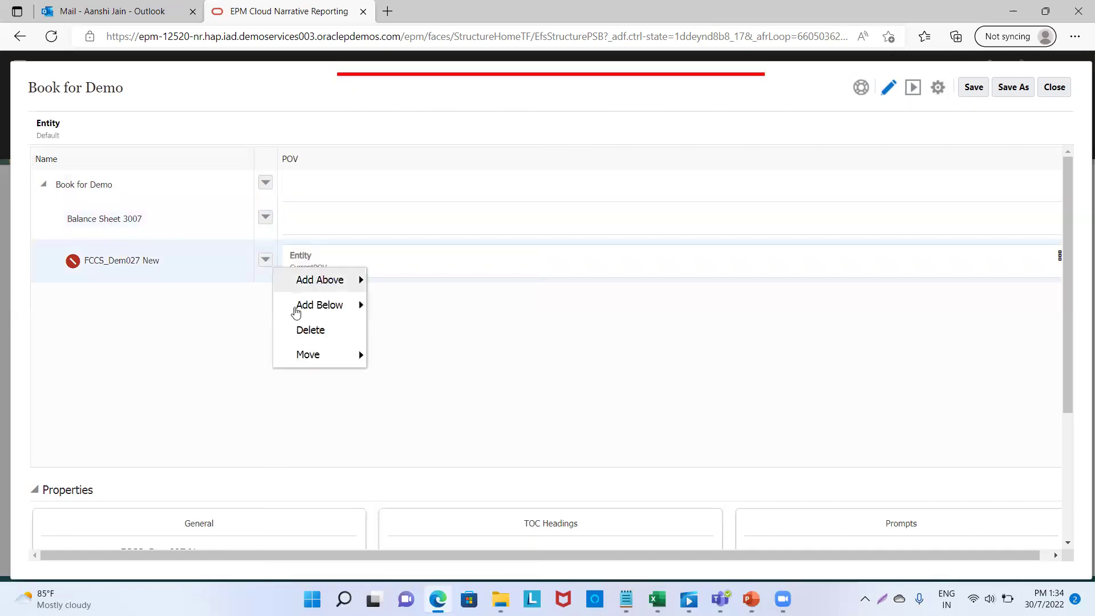
pyautogui.click(308, 332)
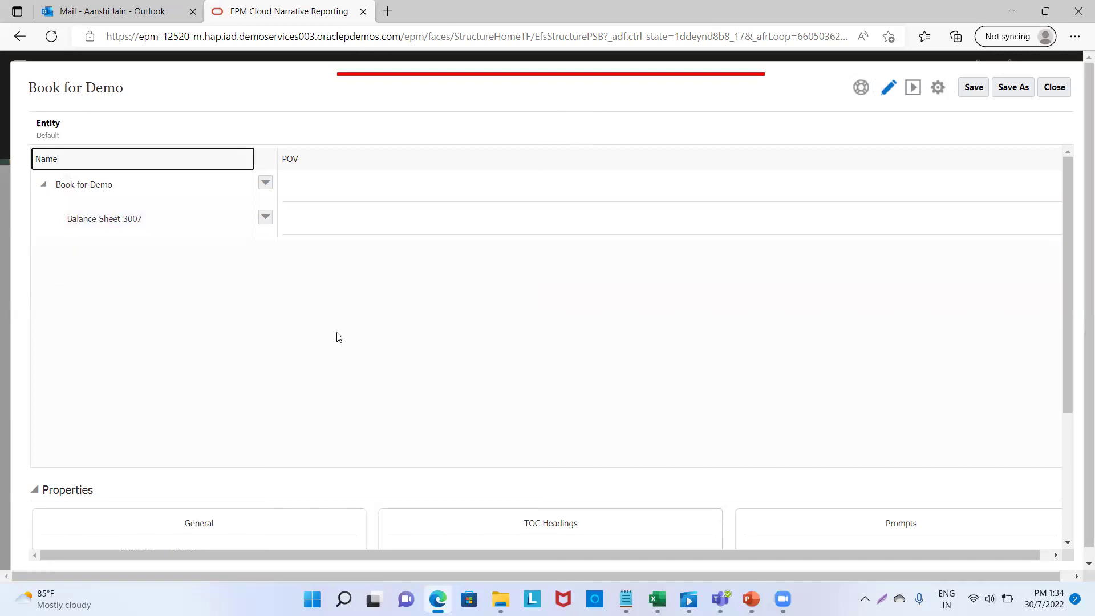
# Add the Balance Sheet 3007 New report from the Management folder below Balance Sheet 3007 in the book
pyautogui.click(265, 218)
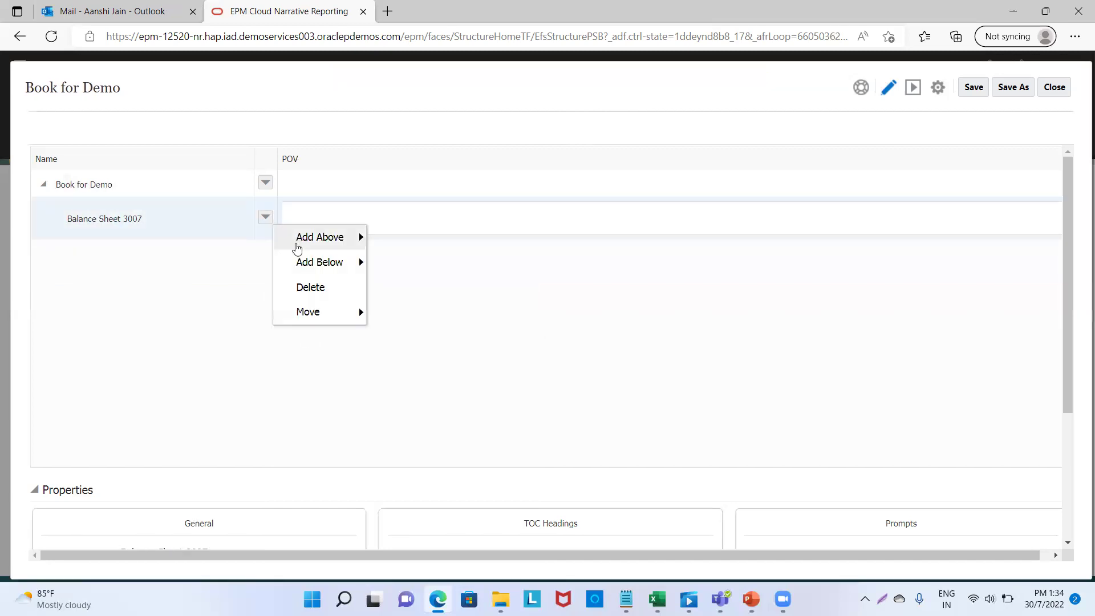
pyautogui.moveTo(313, 261)
pyautogui.click(400, 259)
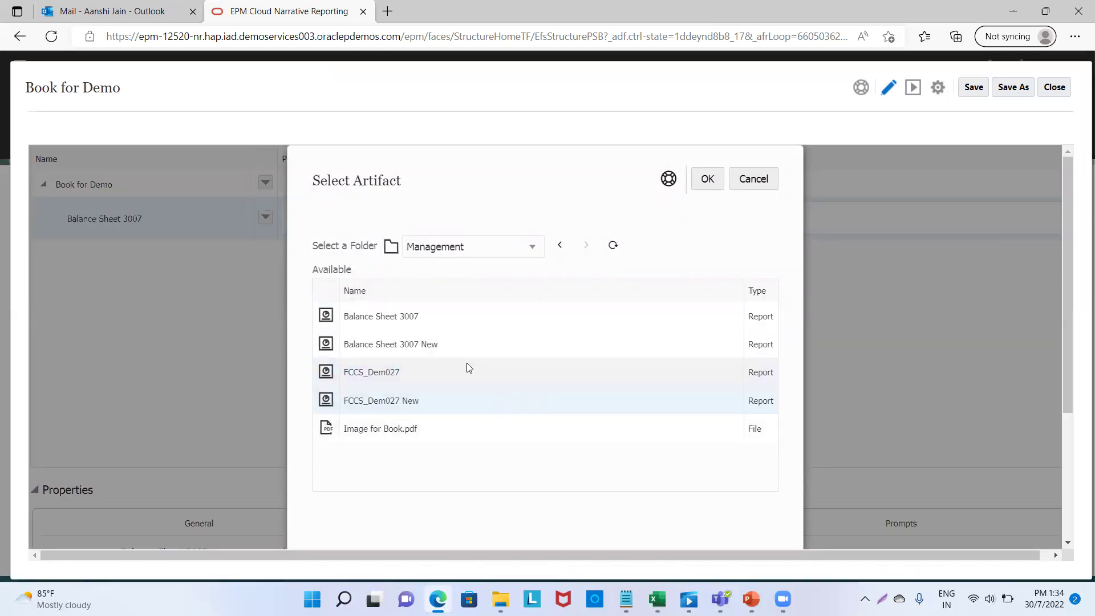
pyautogui.click(422, 345)
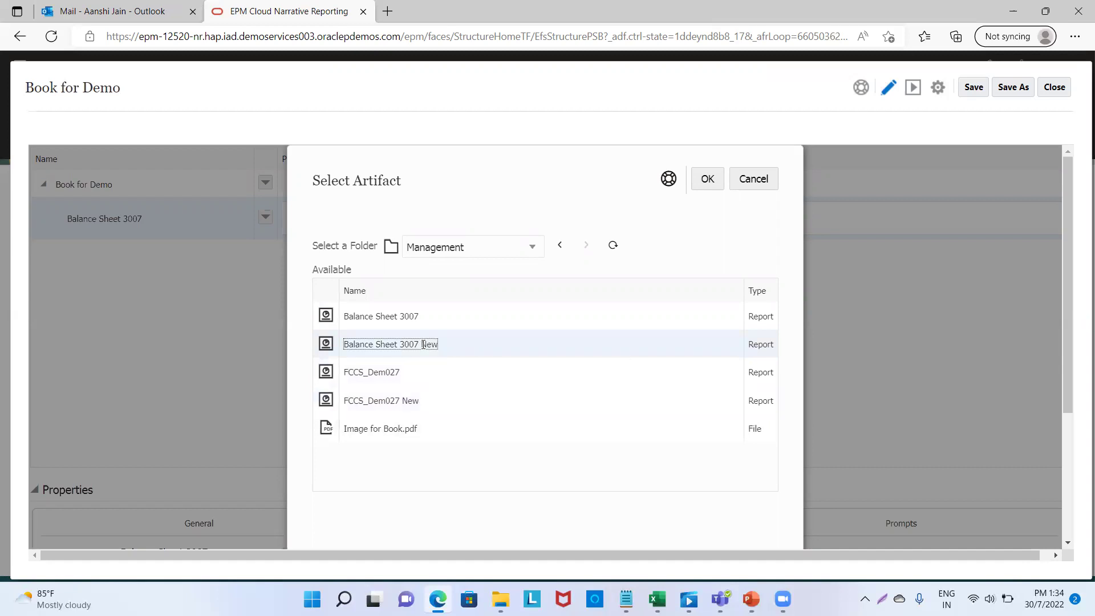
pyautogui.click(702, 191)
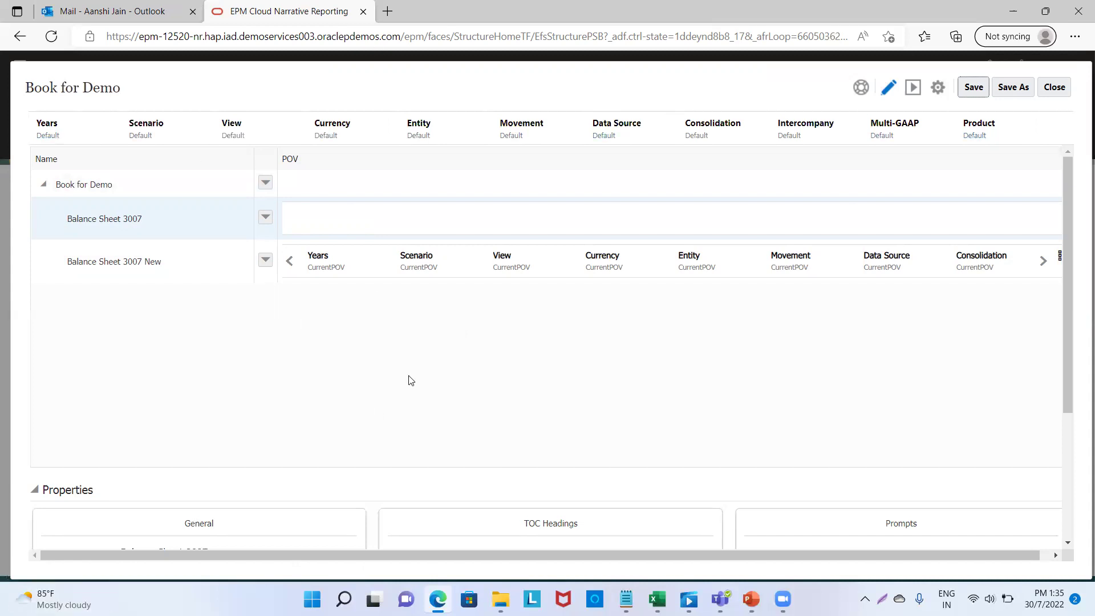
# Preview the book and examine the balance sheet grid and chart on both pages, returning to the first page's heading
pyautogui.click(888, 89)
pyautogui.click(913, 89)
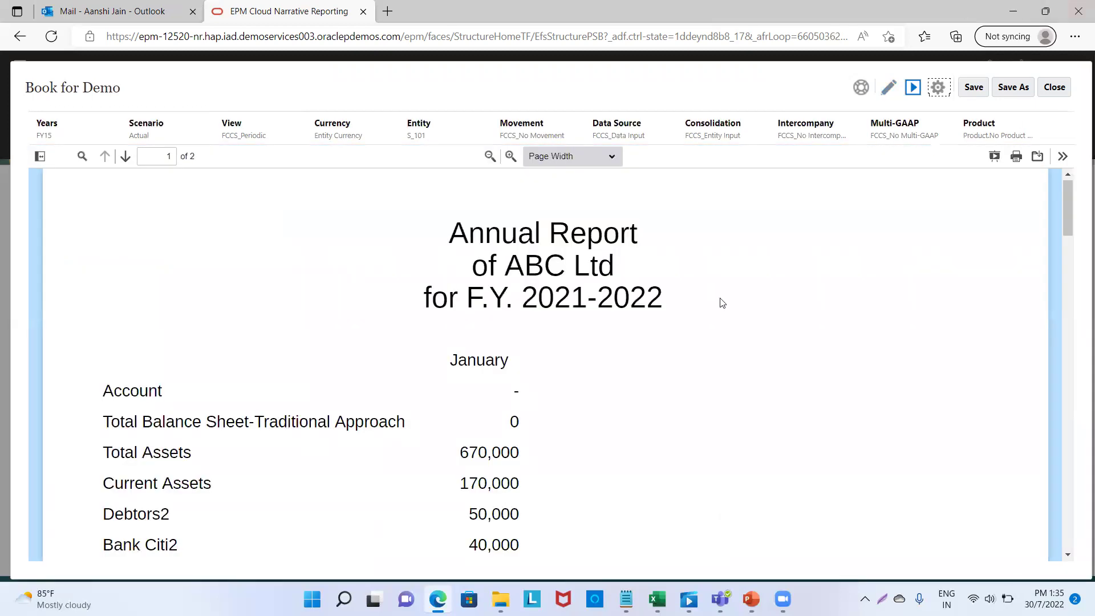
pyautogui.scroll(-3, 670, 294)
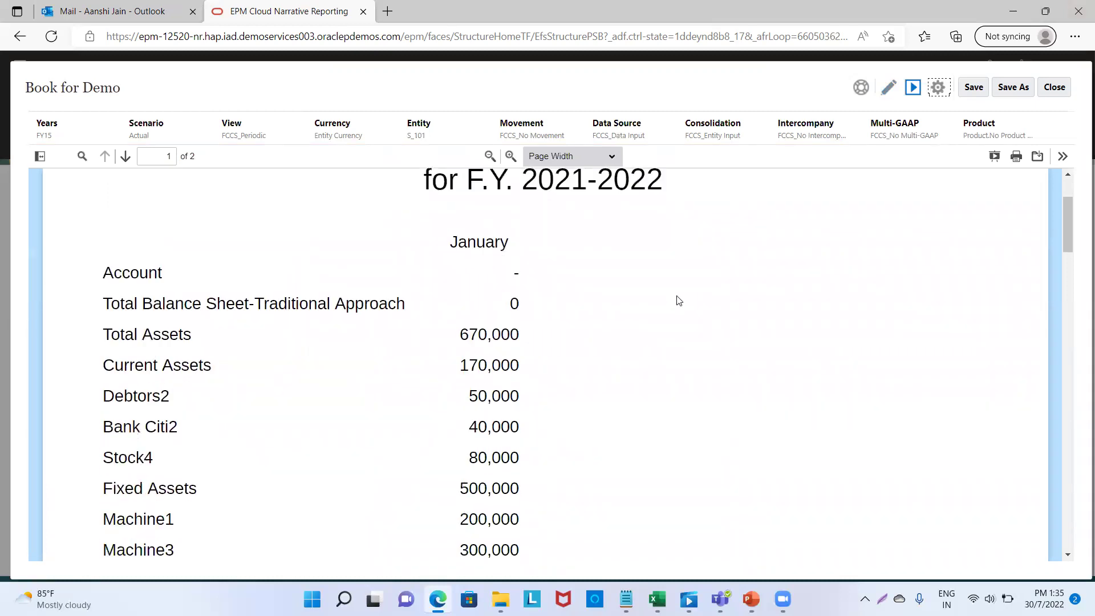
pyautogui.scroll(-2, 679, 301)
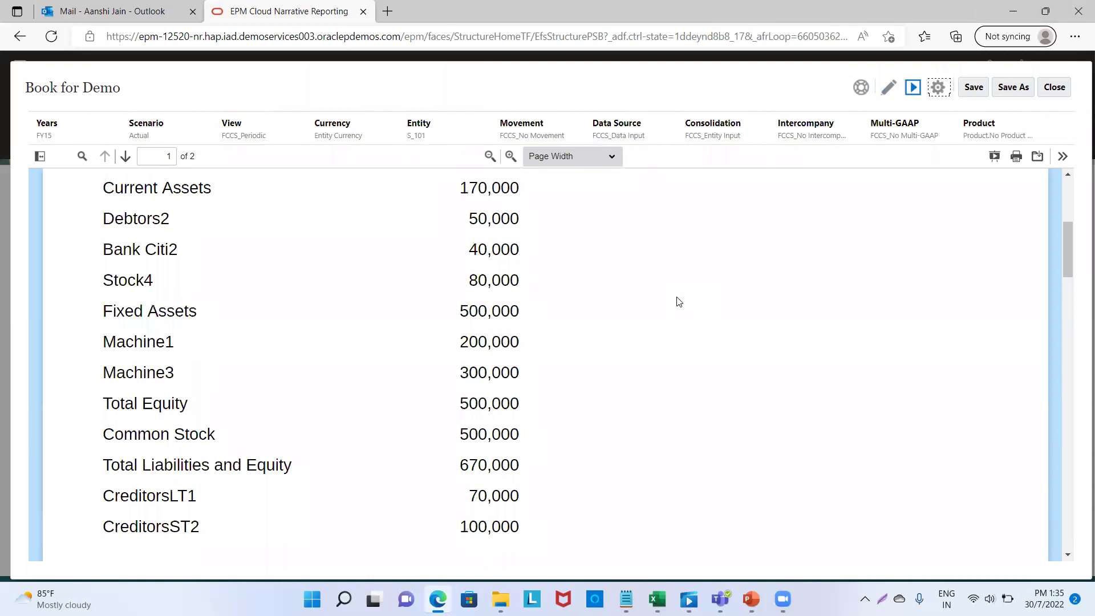
pyautogui.scroll(-10, 679, 301)
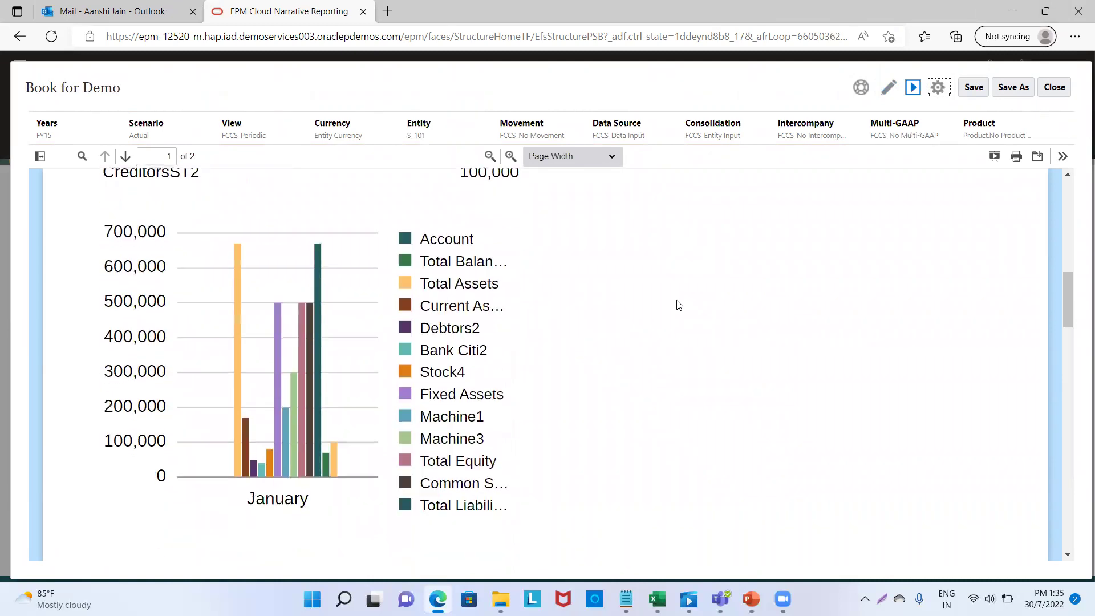
pyautogui.scroll(-8, 678, 307)
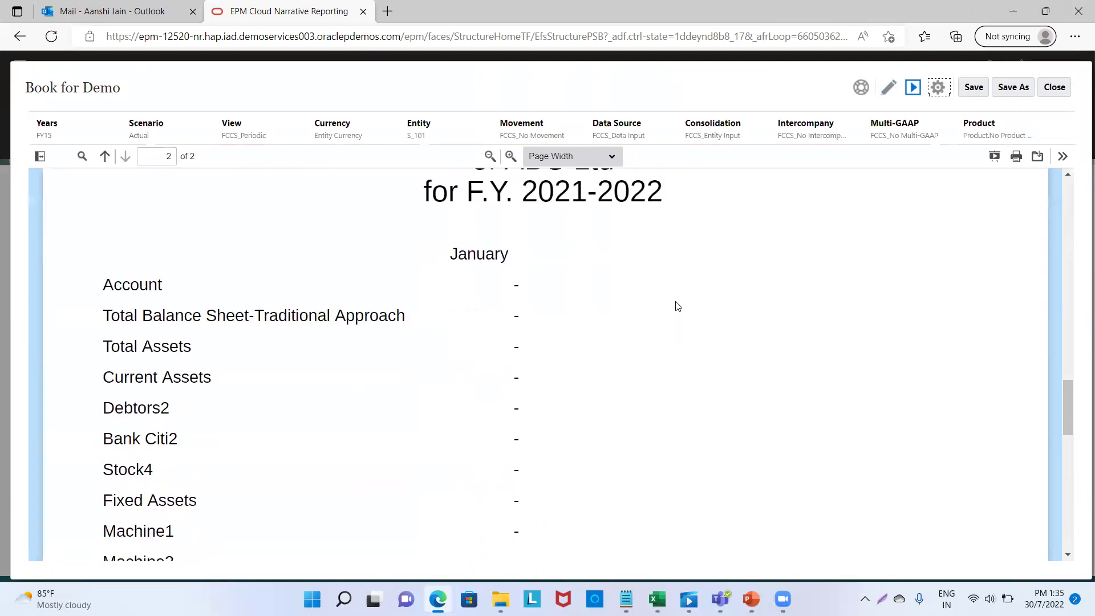
pyautogui.scroll(-2, 678, 307)
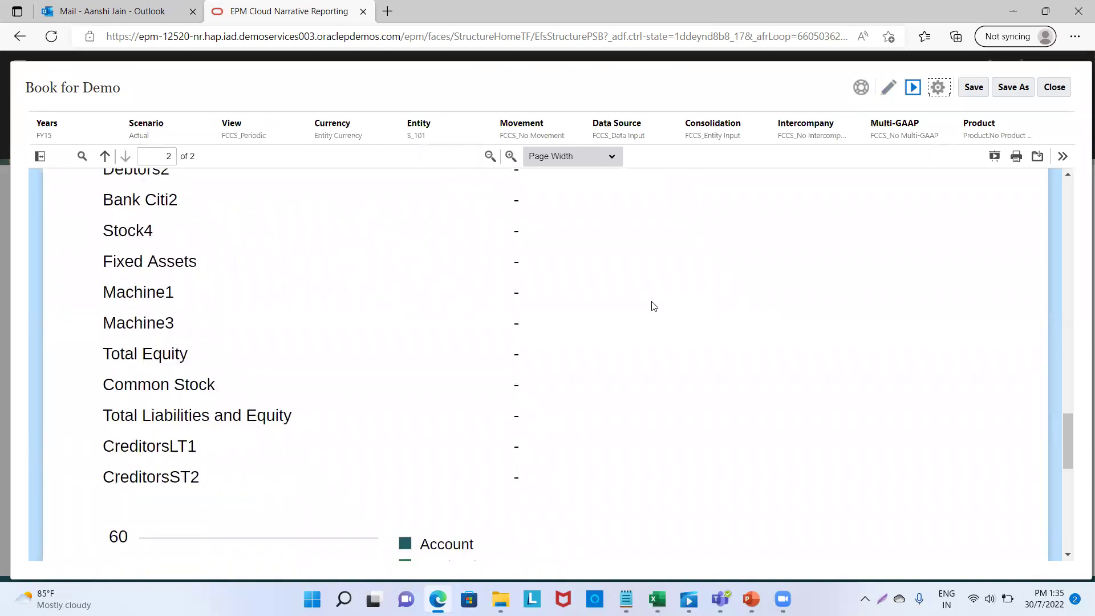
pyautogui.scroll(-1, 582, 330)
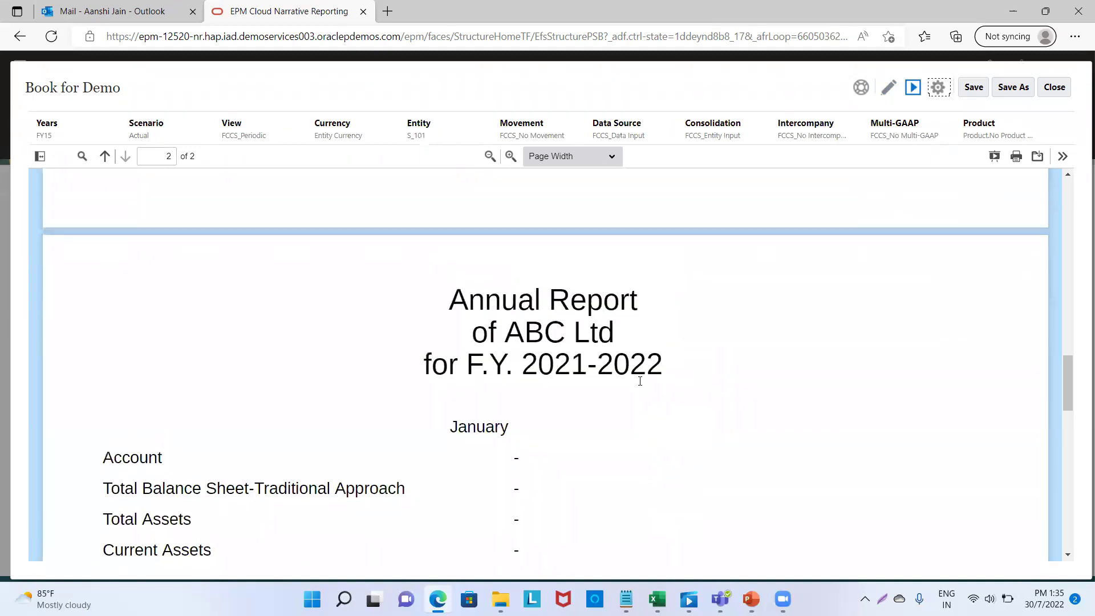
pyautogui.scroll(-5, 633, 377)
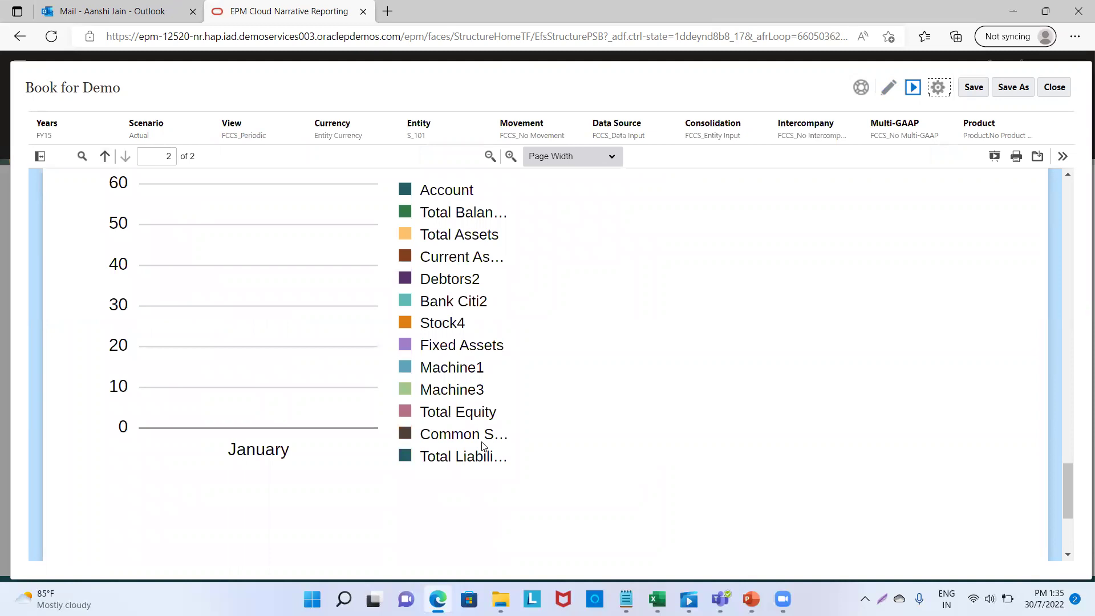
pyautogui.scroll(-4, 502, 453)
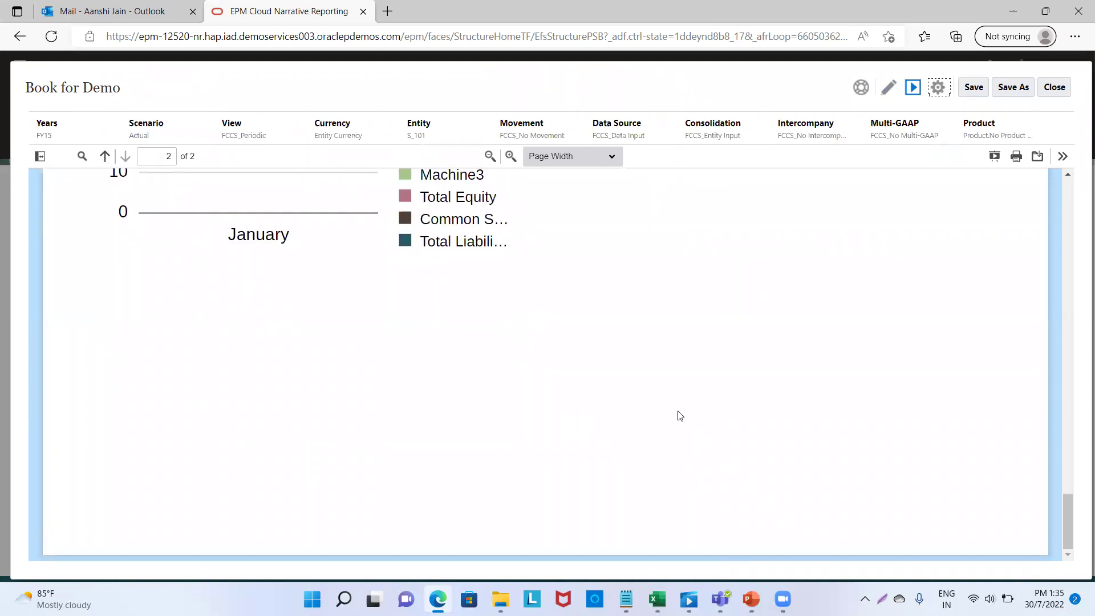
pyautogui.scroll(7, 673, 419)
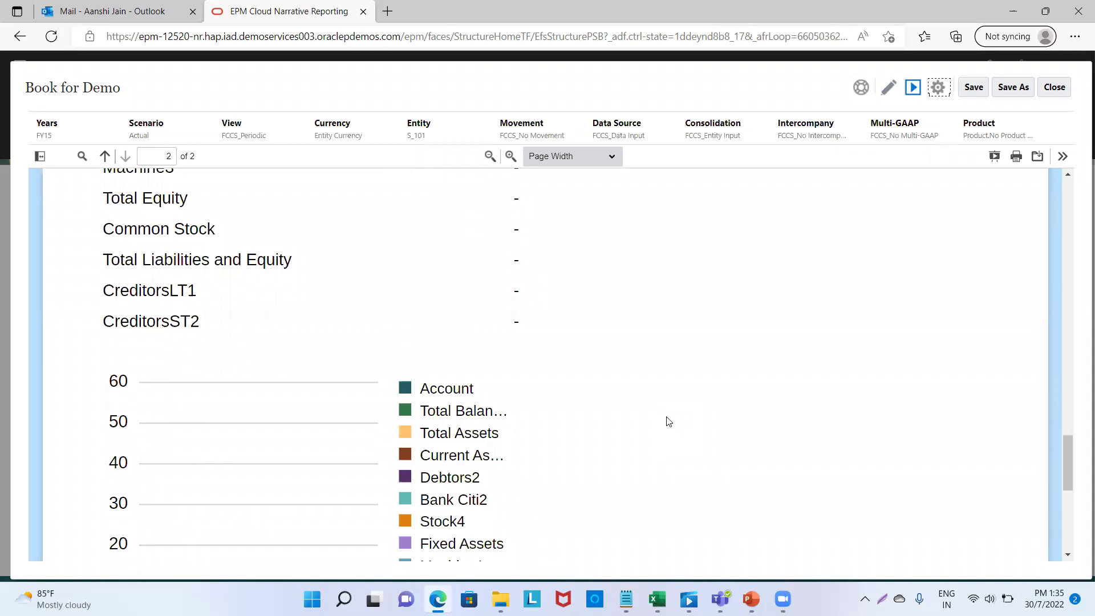
pyautogui.scroll(12, 861, 408)
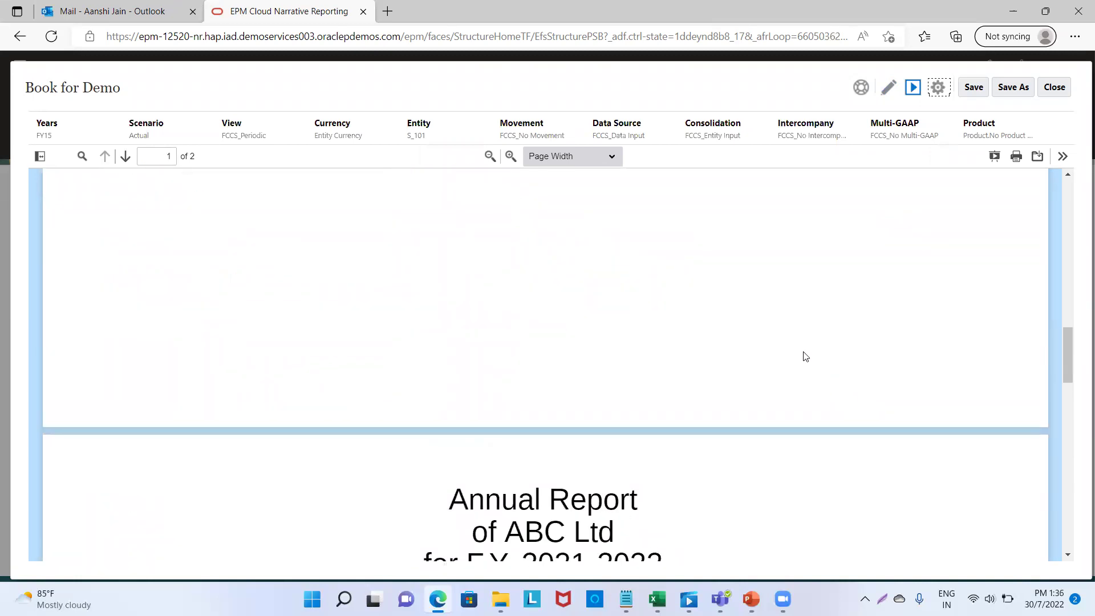
pyautogui.scroll(-15, 806, 356)
pyautogui.scroll(10, 802, 360)
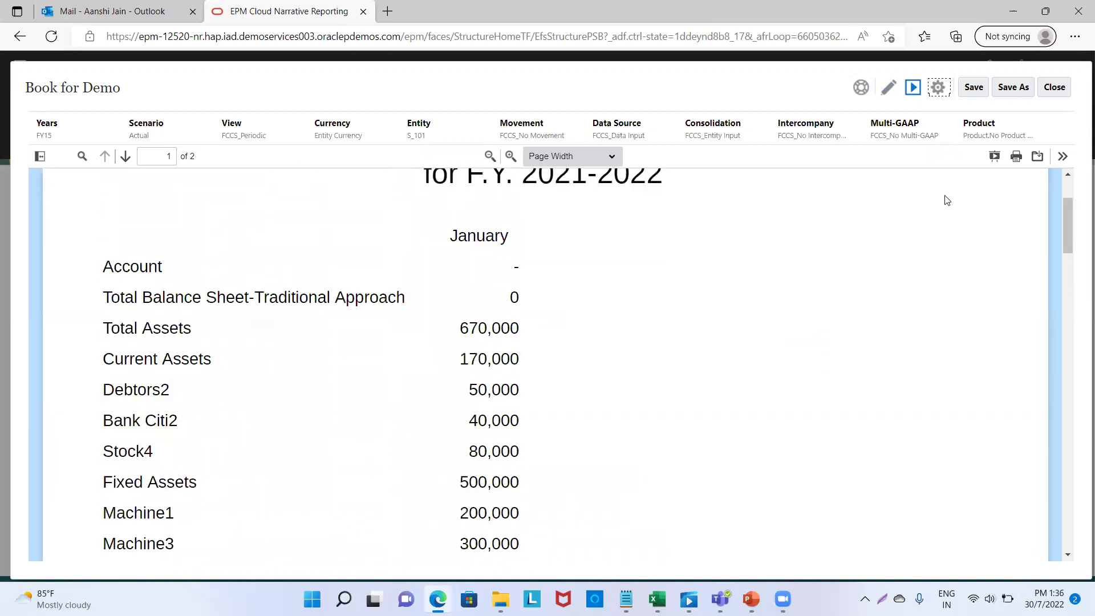
pyautogui.scroll(2, 947, 200)
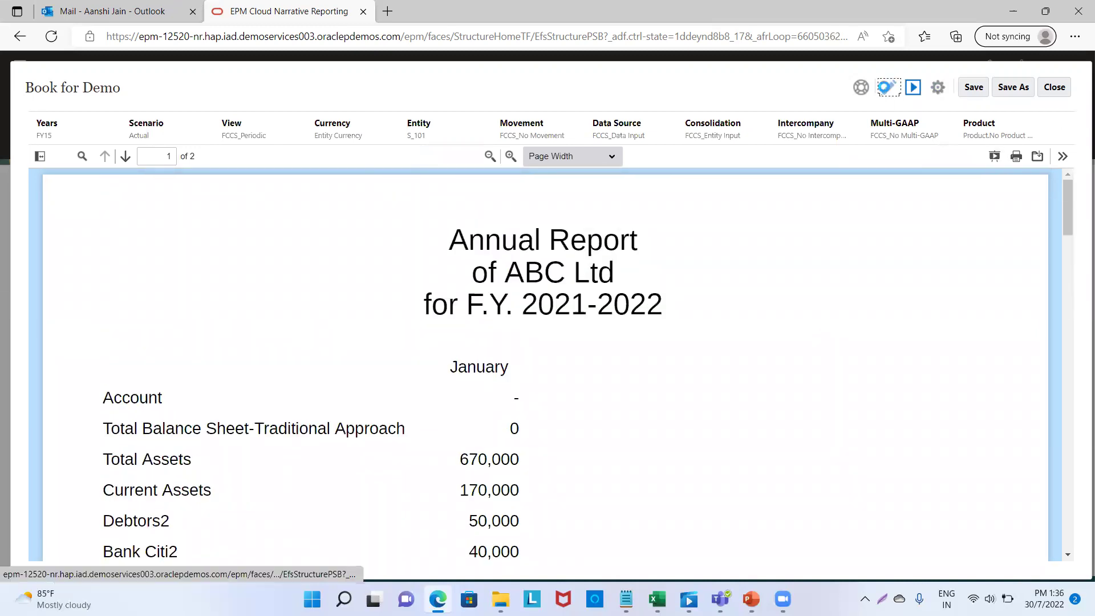
pyautogui.click(887, 87)
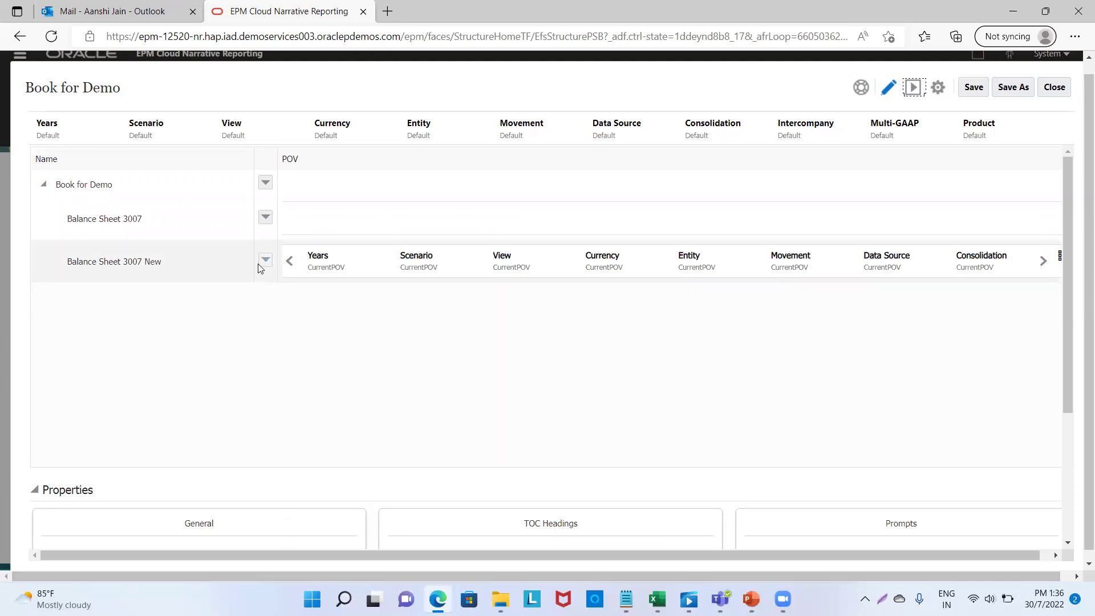
pyautogui.click(266, 219)
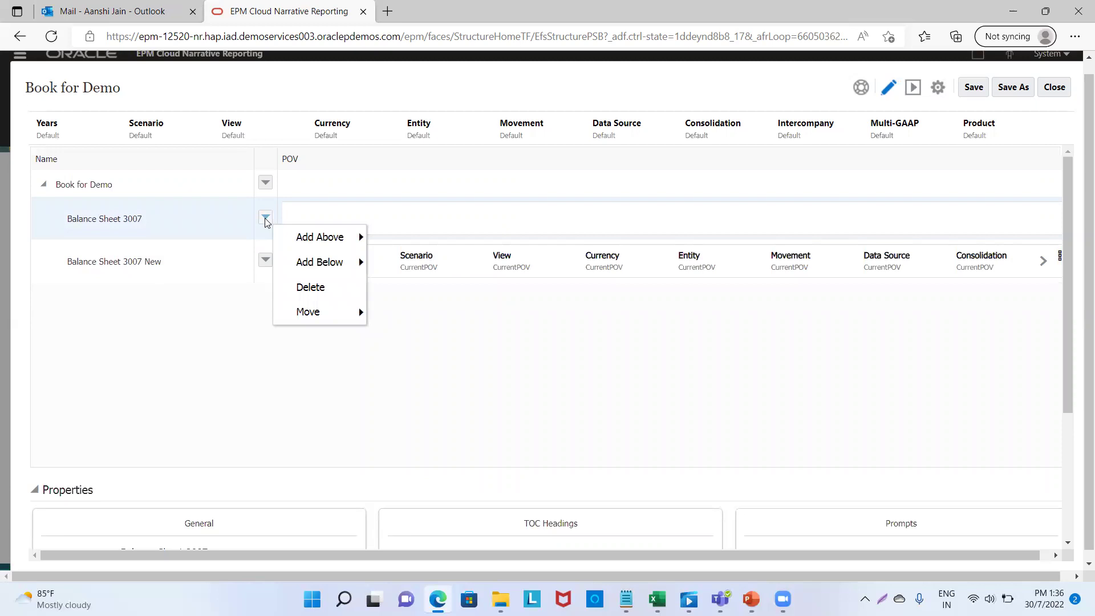
pyautogui.moveTo(342, 245)
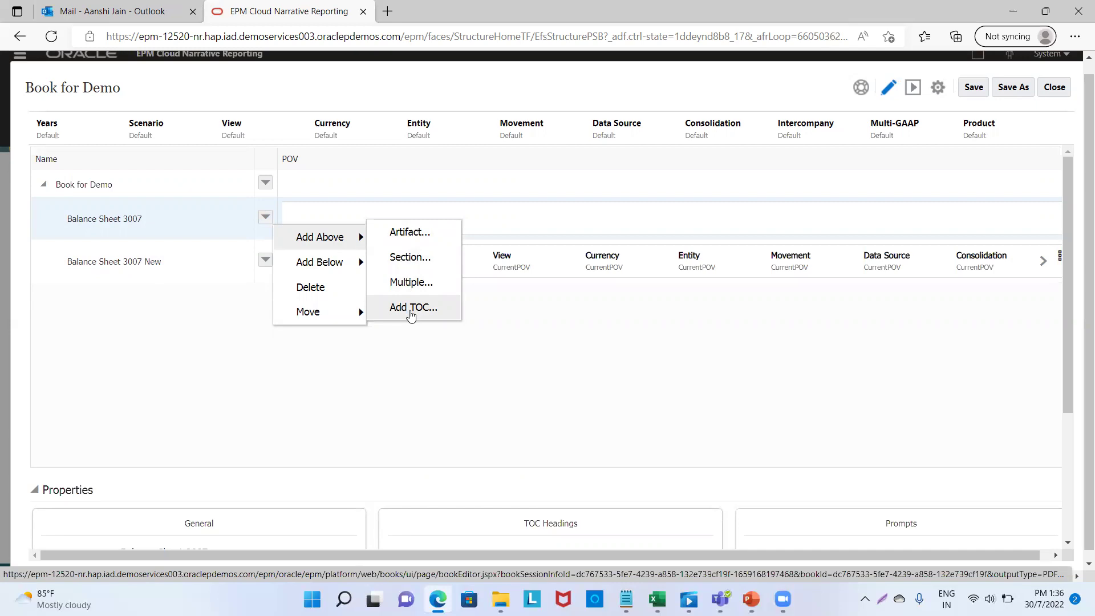
pyautogui.click(410, 314)
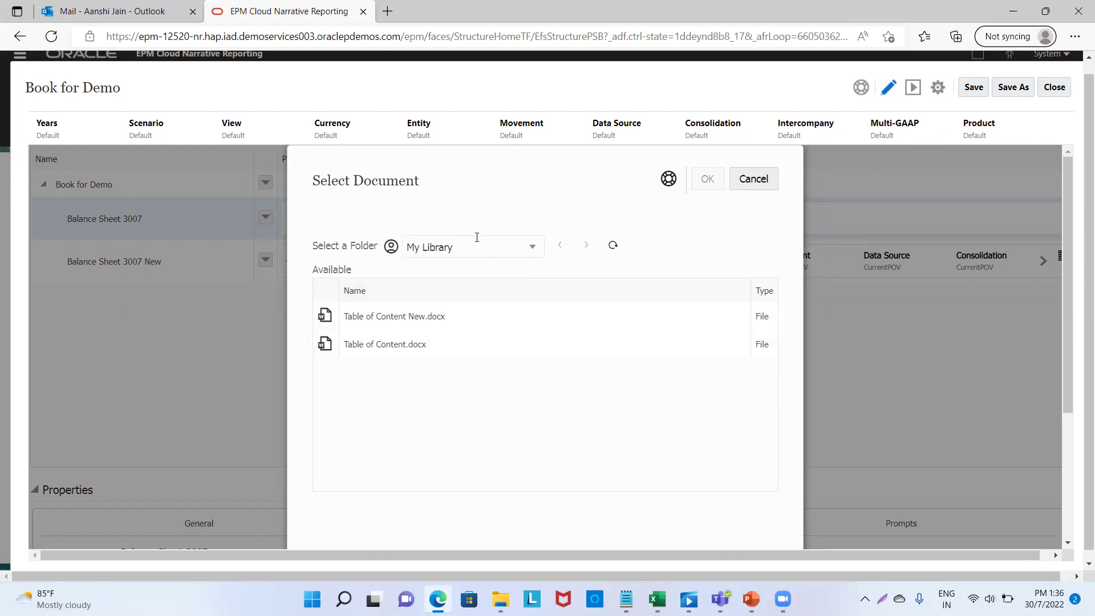
pyautogui.click(754, 179)
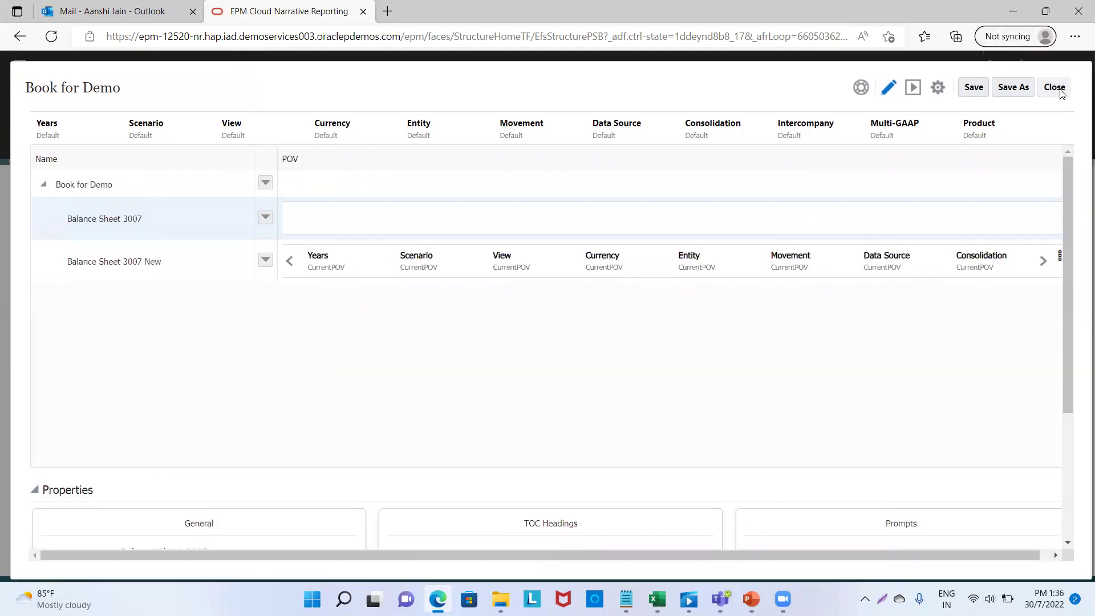
# Save and close Book for Demo, and go to My Library to look through its table of contents files
pyautogui.click(972, 87)
pyautogui.click(1056, 87)
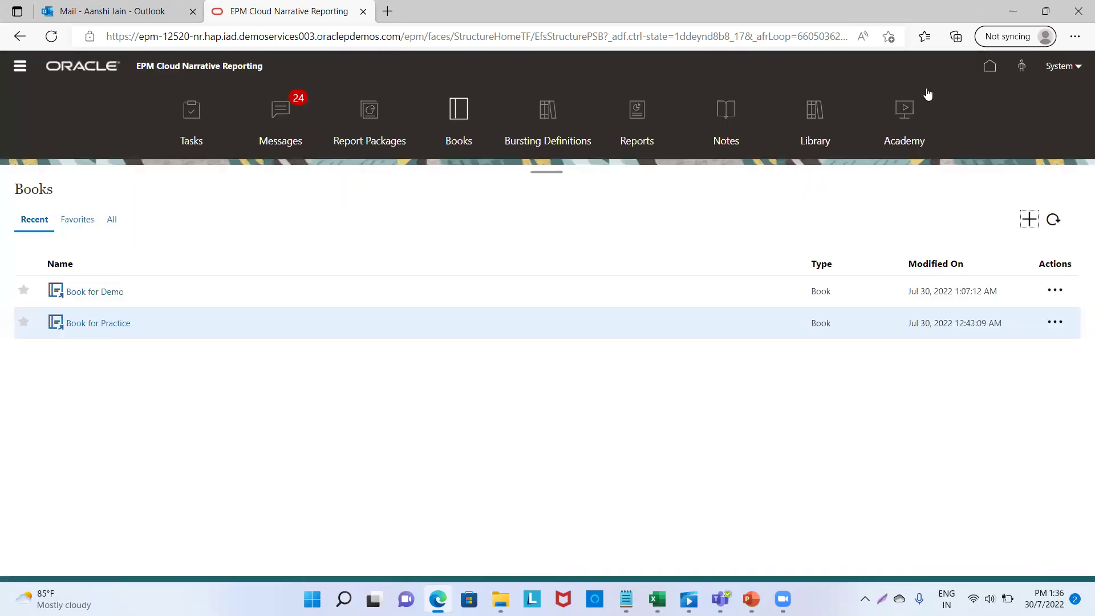
pyautogui.click(814, 118)
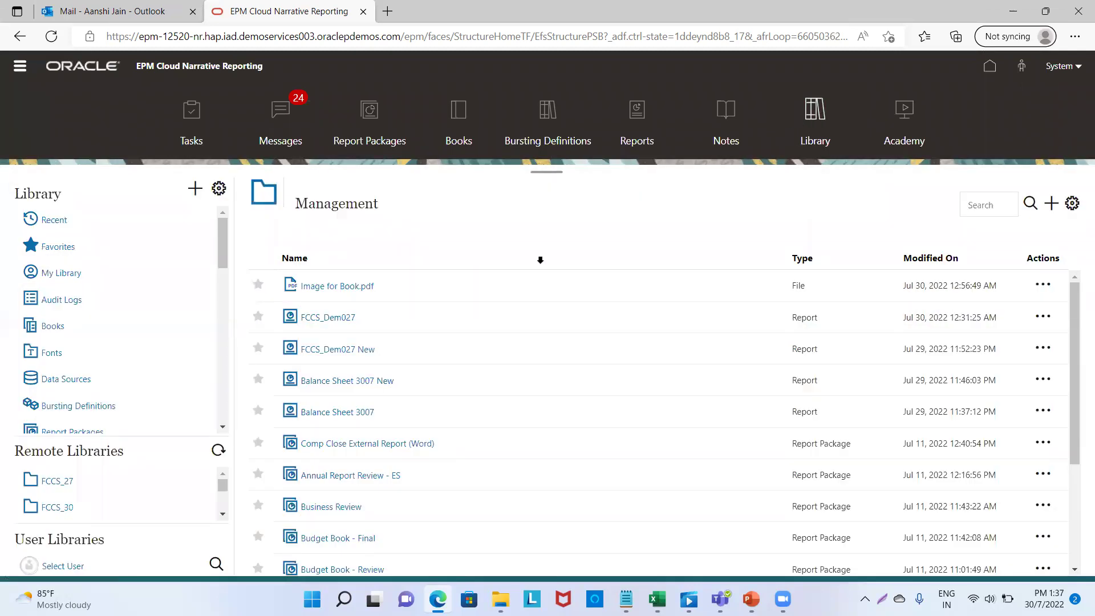
pyautogui.scroll(-2, 492, 364)
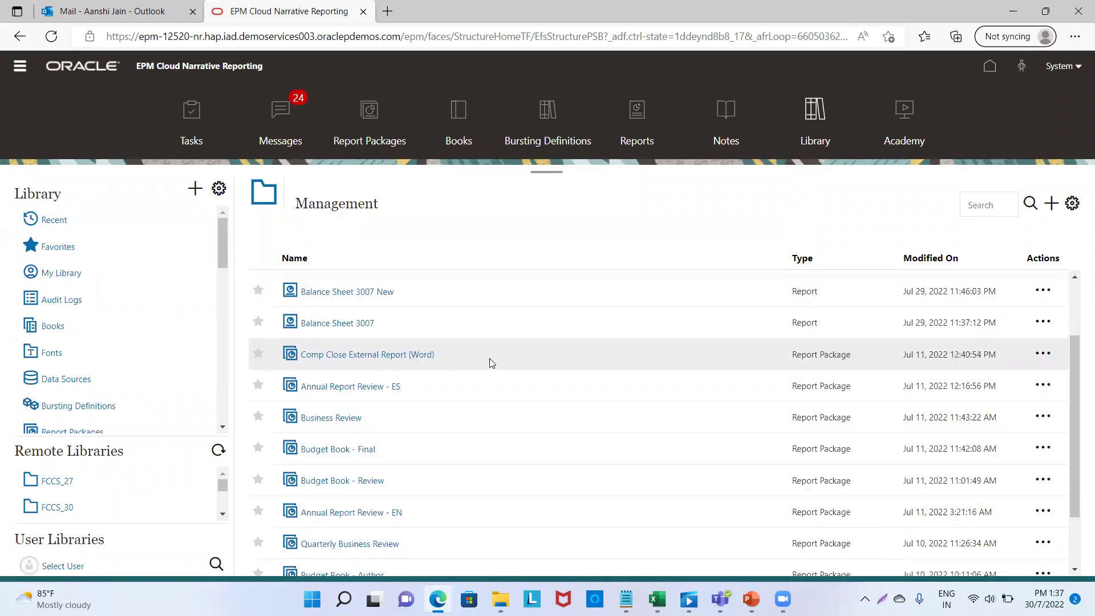
pyautogui.scroll(-2, 491, 363)
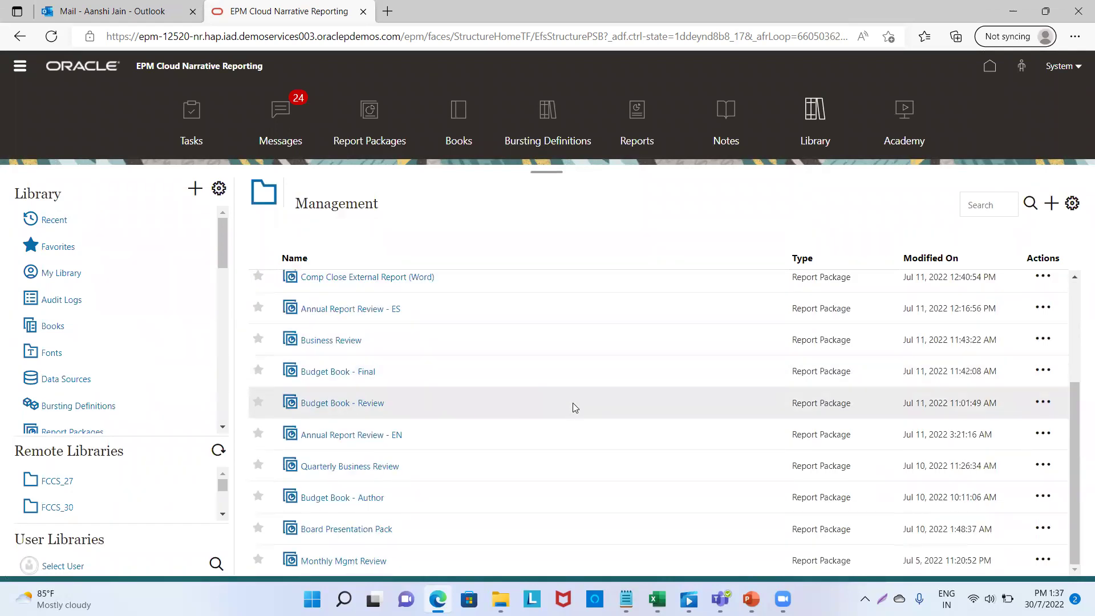
pyautogui.moveTo(1079, 465); pyautogui.dragTo(1078, 363)
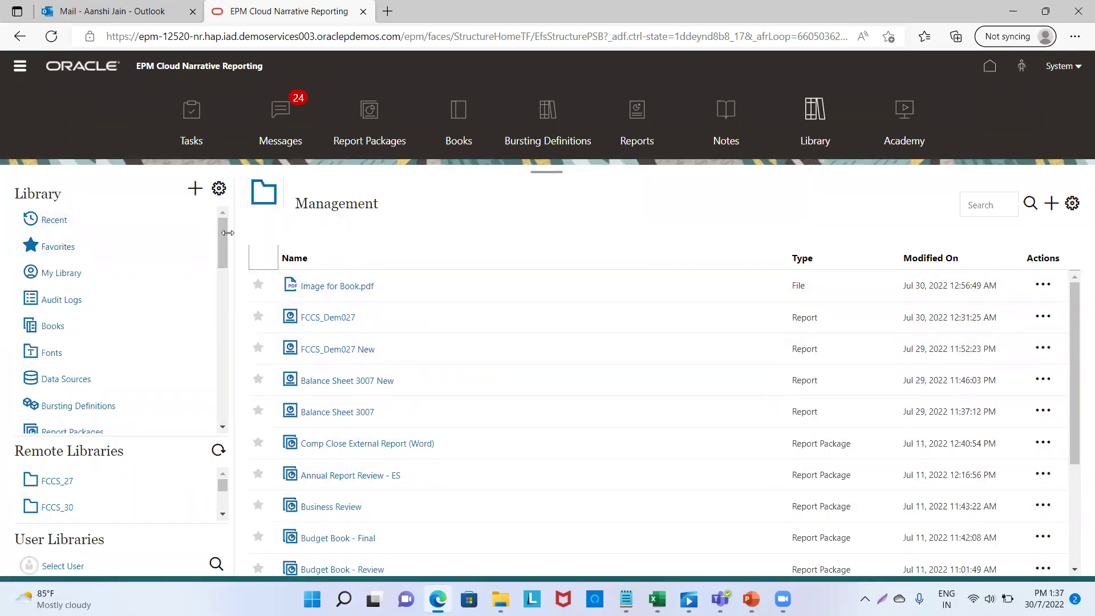
pyautogui.click(99, 268)
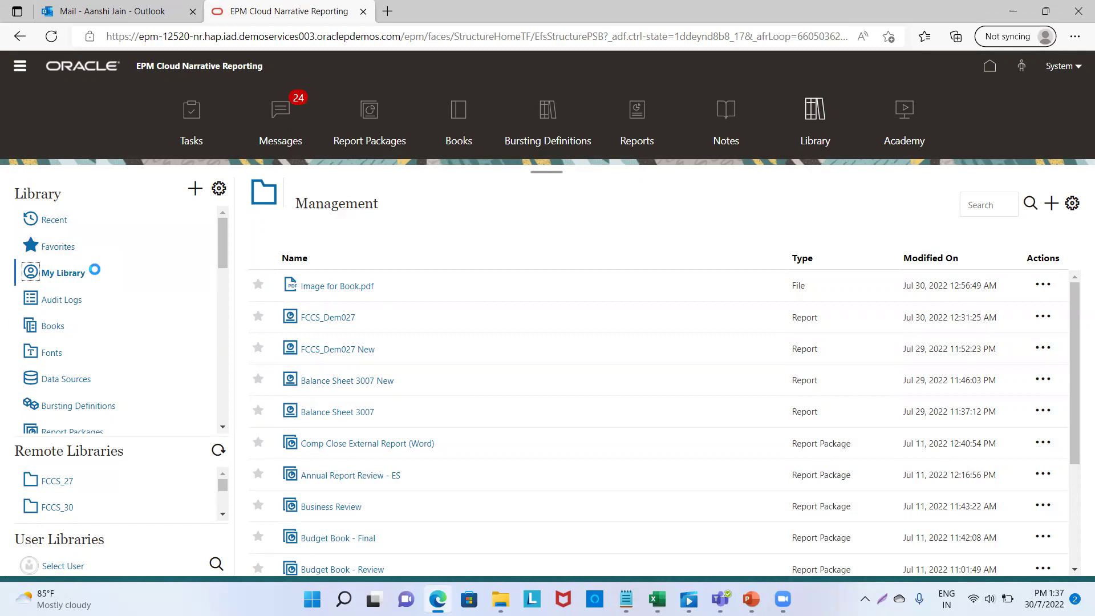
pyautogui.click(1075, 331)
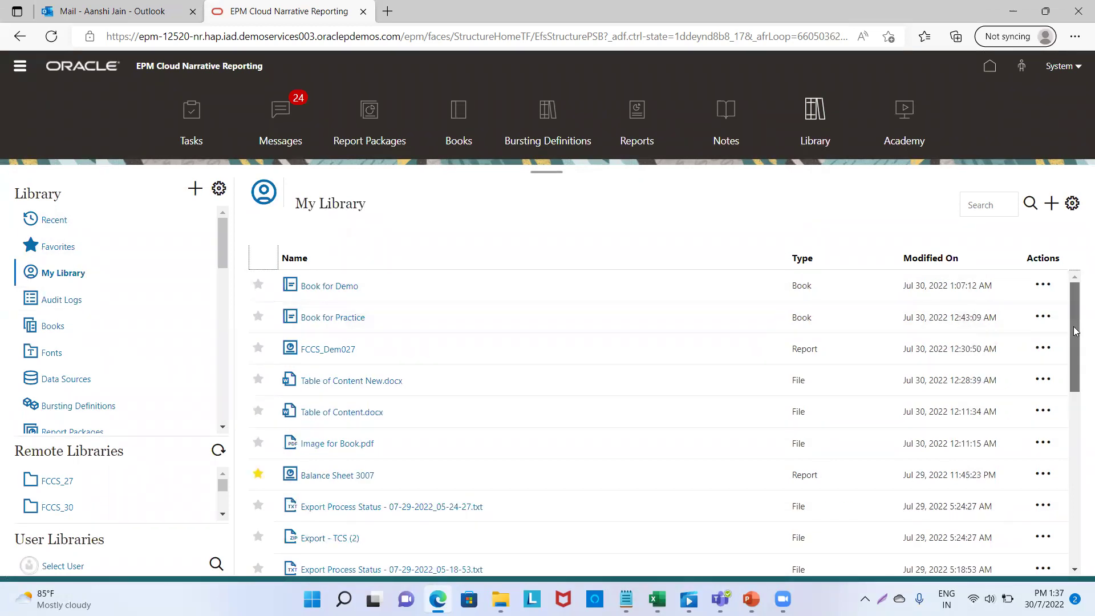
pyautogui.scroll(-1, 549, 376)
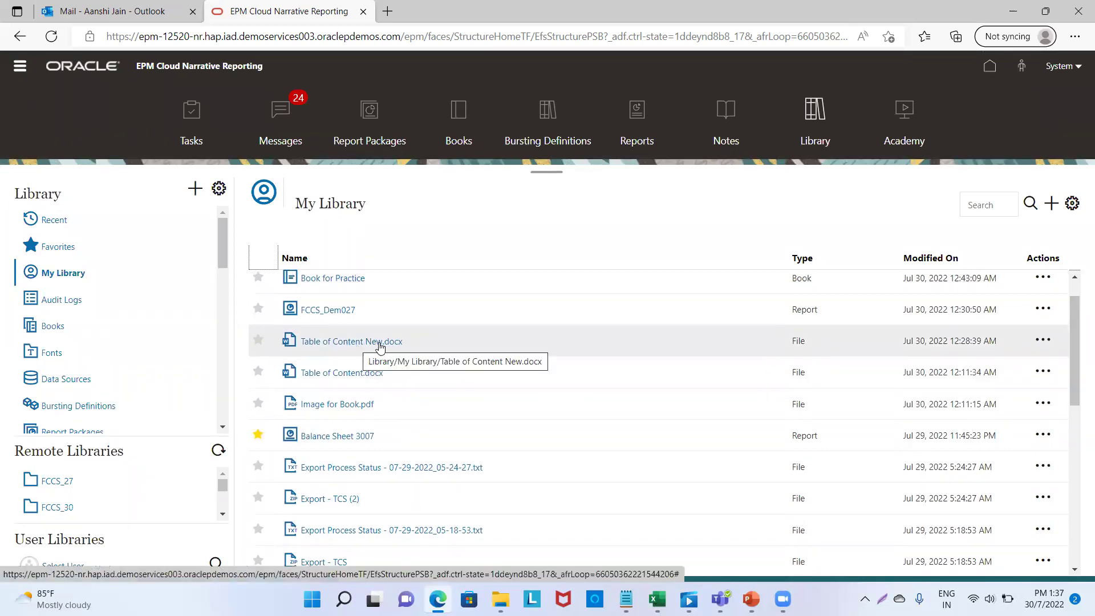
pyautogui.click(1052, 205)
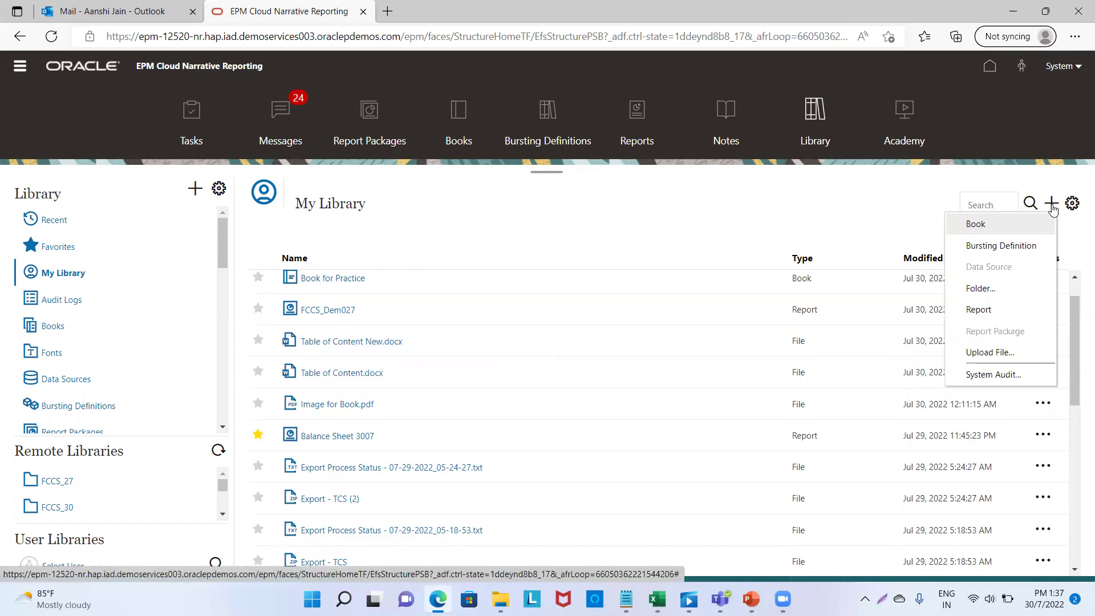
pyautogui.click(990, 353)
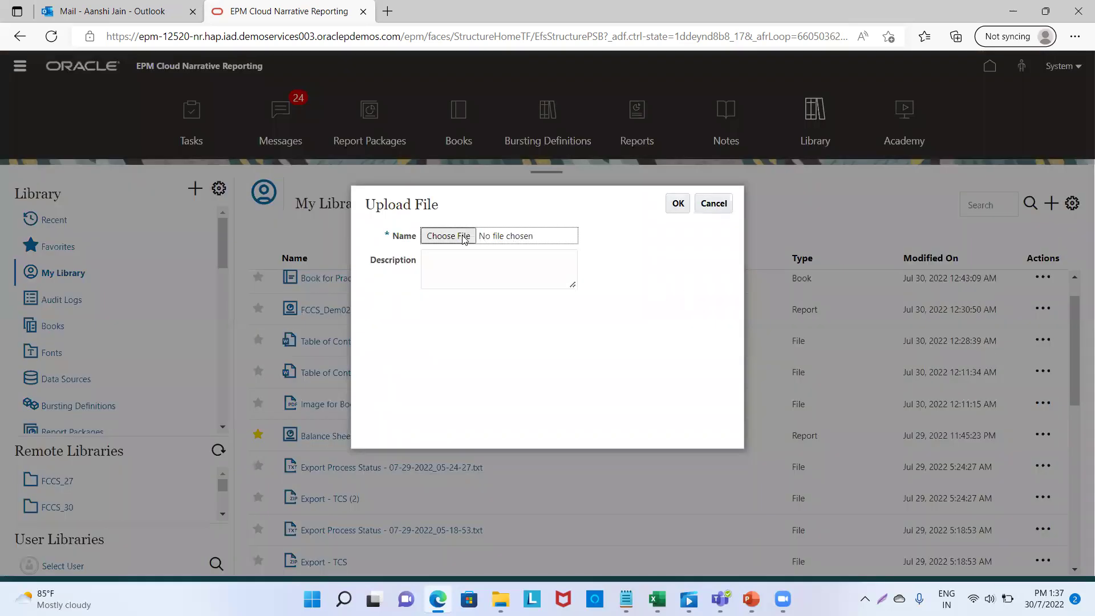
pyautogui.click(465, 236)
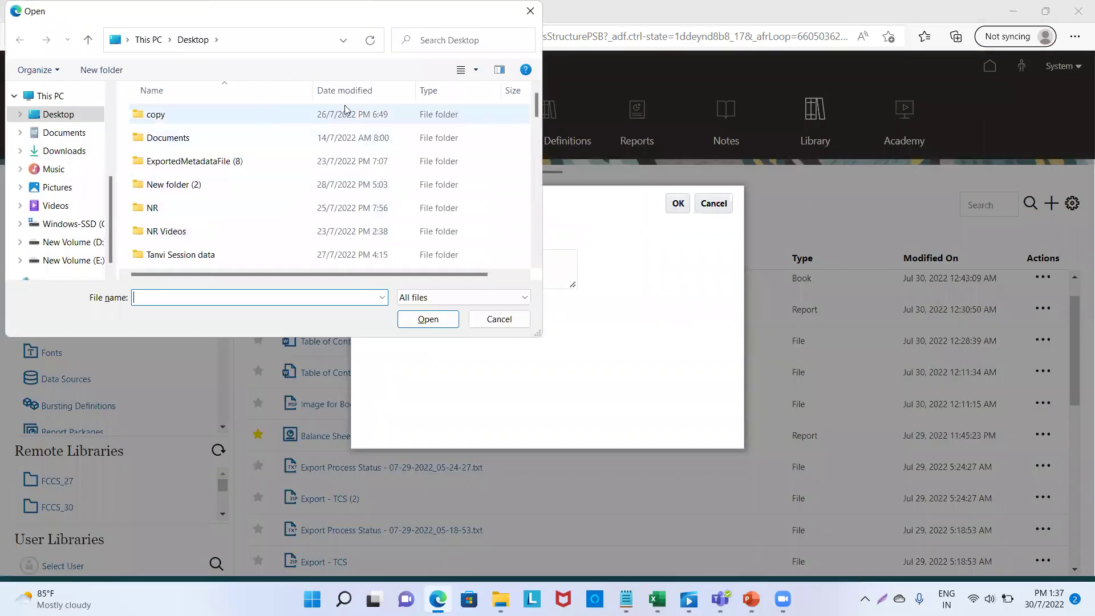
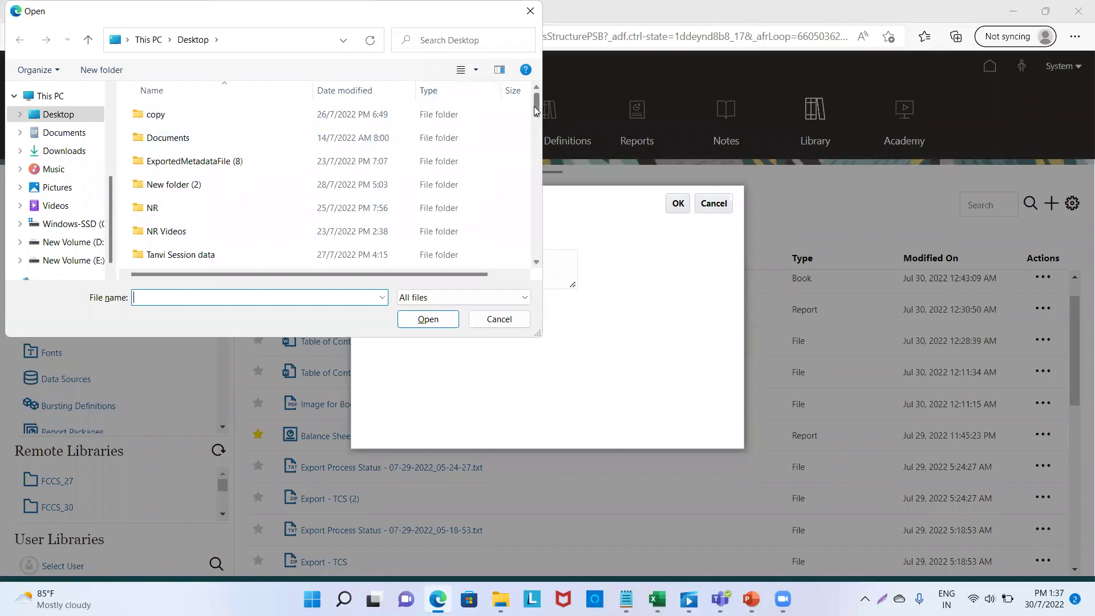
pyautogui.click(505, 329)
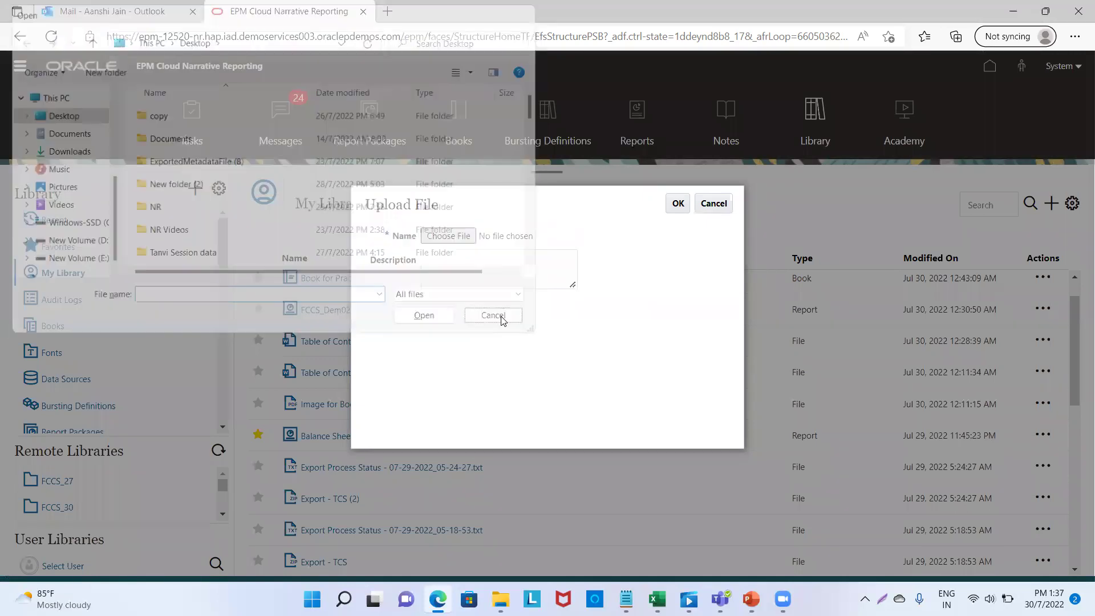
pyautogui.click(714, 204)
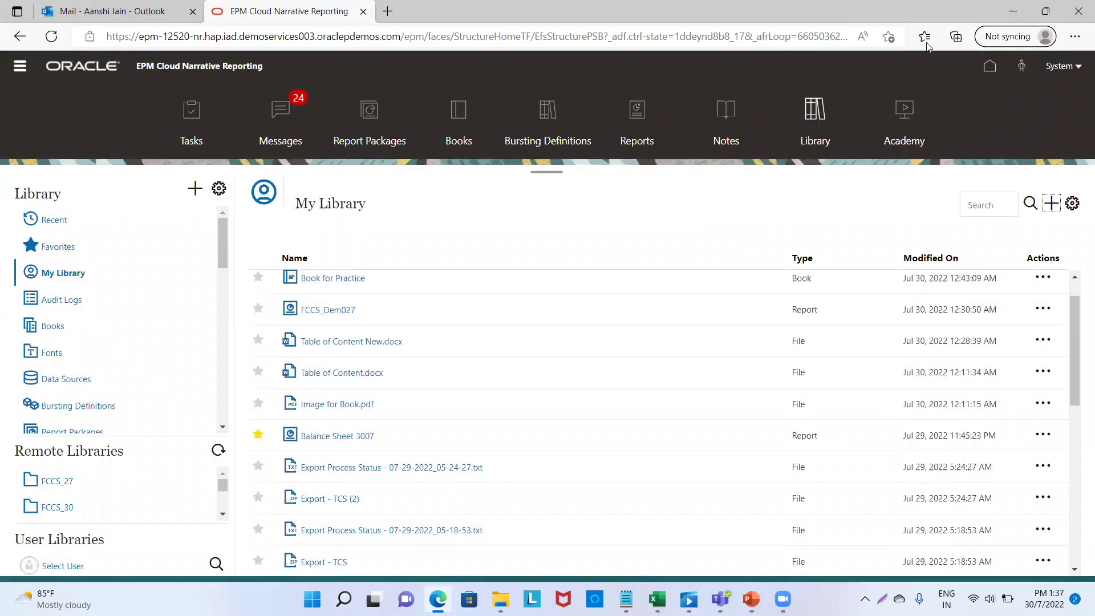
# Switch to the desktop and rename the Word document Table of Content New as Table of Content New2
pyautogui.click(1013, 10)
pyautogui.click(1013, 18)
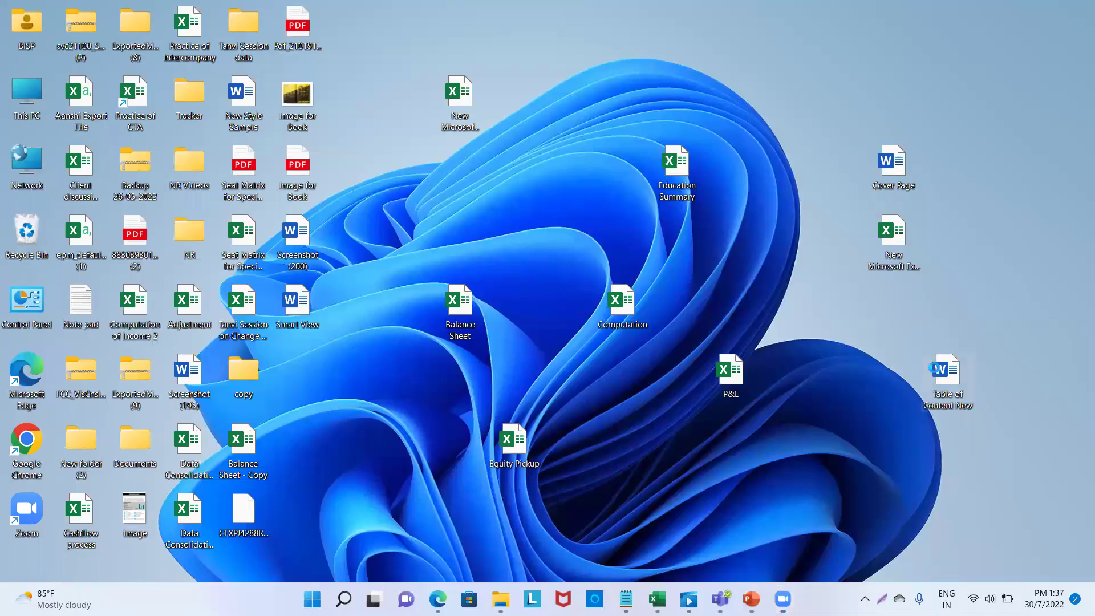
pyautogui.rightClick(935, 371)
pyautogui.click(812, 387)
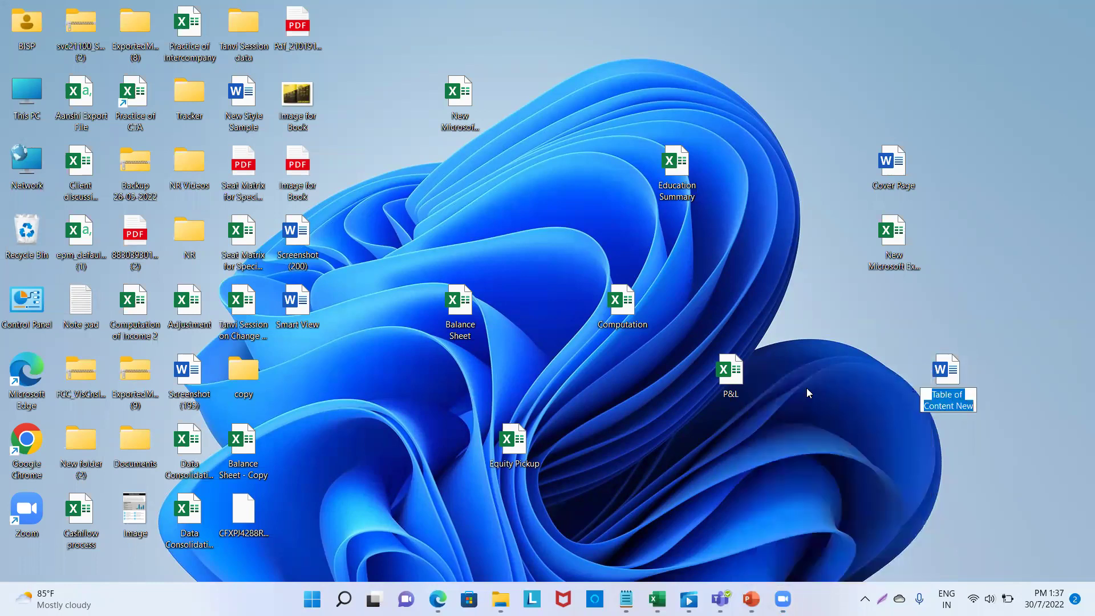
pyautogui.press('End')
pyautogui.write('2')
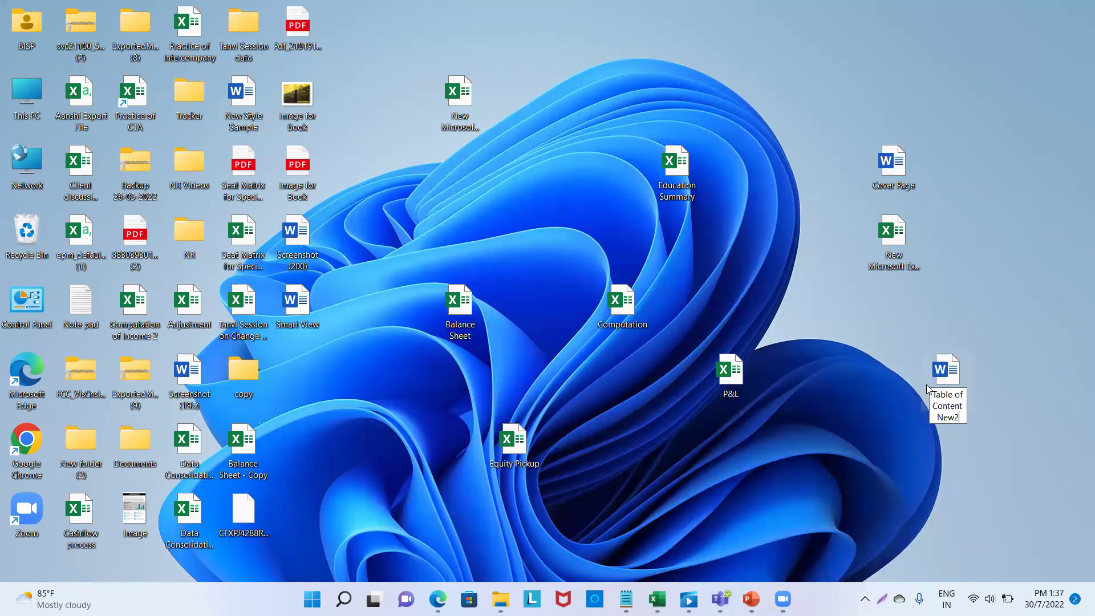
pyautogui.press('Return')
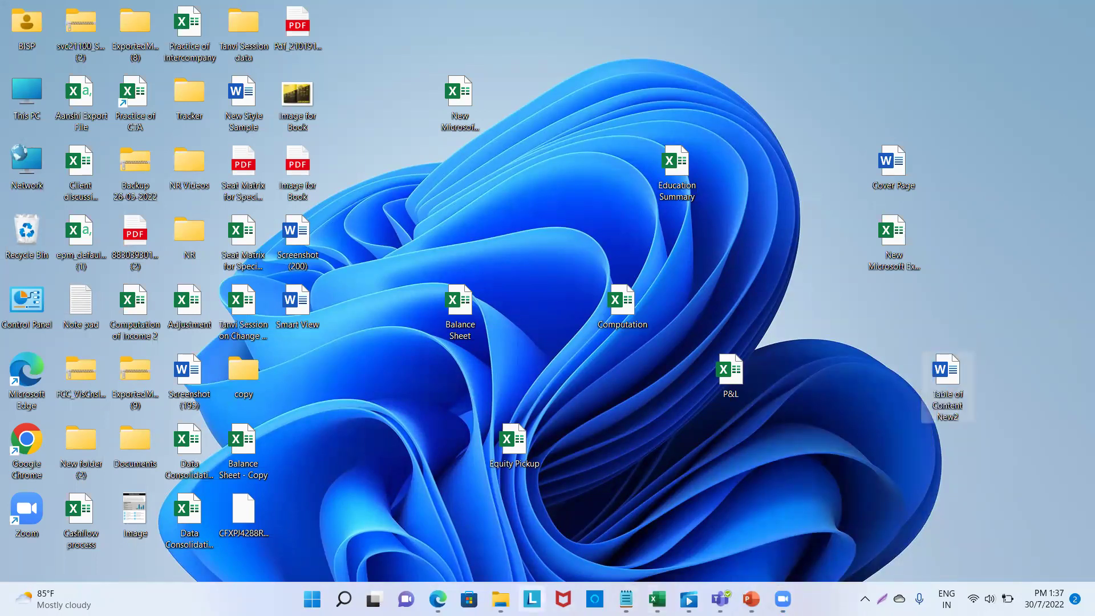
# Switch back to Narrative Reporting in the browser and upload Table of Content New2.docx from the desktop to My Library
pyautogui.click(437, 599)
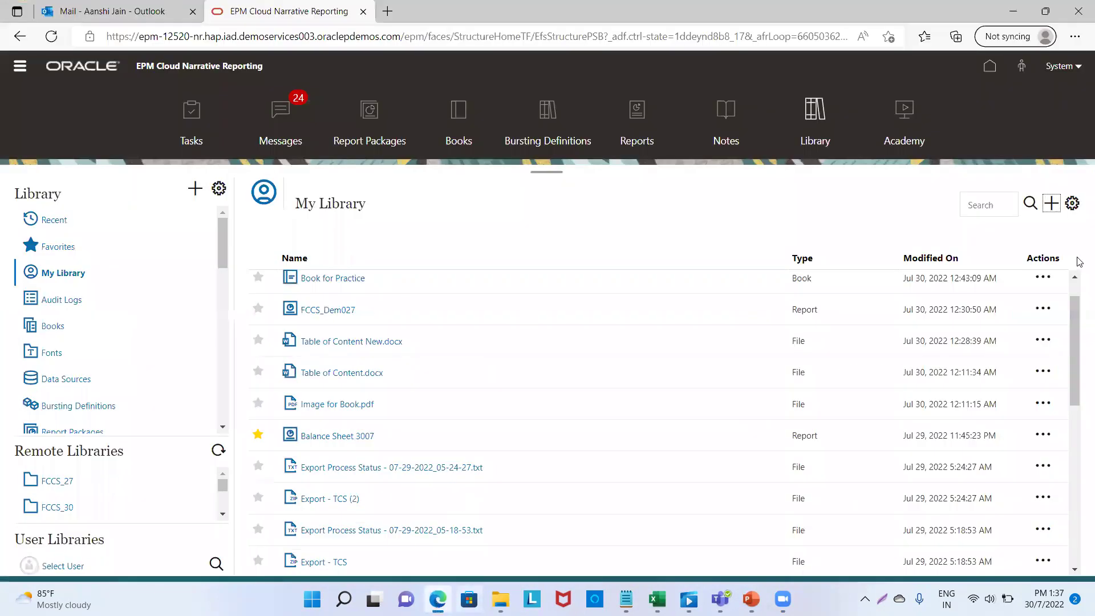
pyautogui.click(1053, 206)
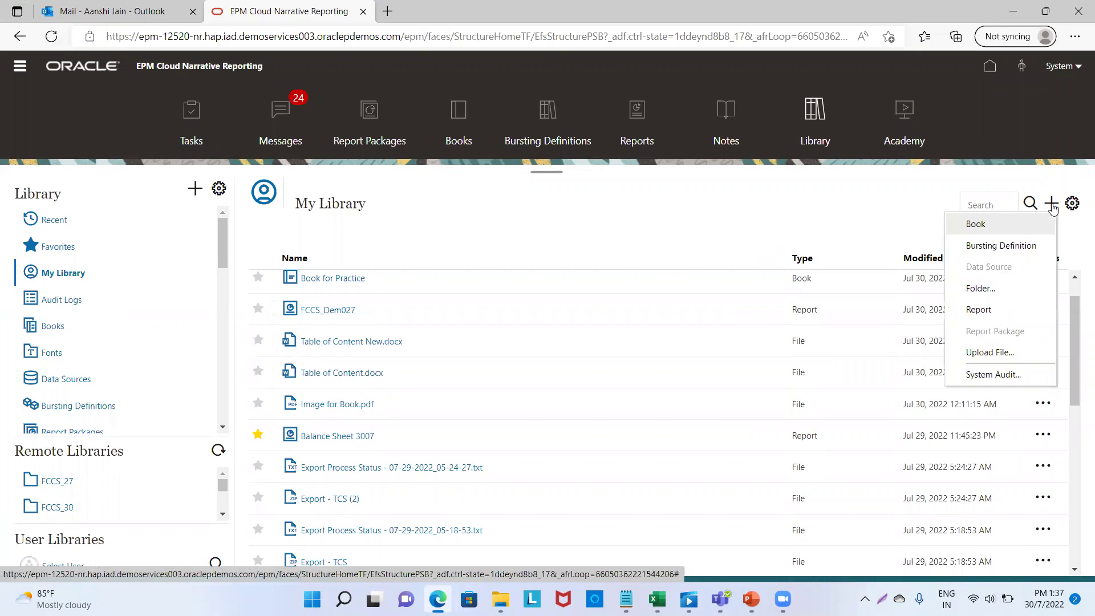
pyautogui.click(1053, 205)
pyautogui.click(1053, 206)
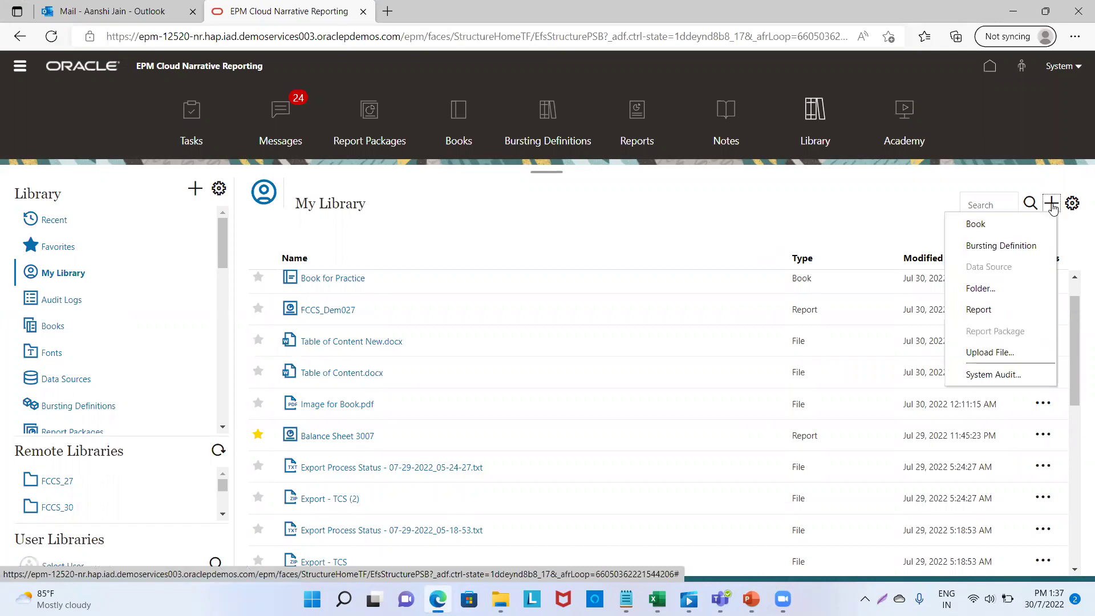
pyautogui.click(979, 350)
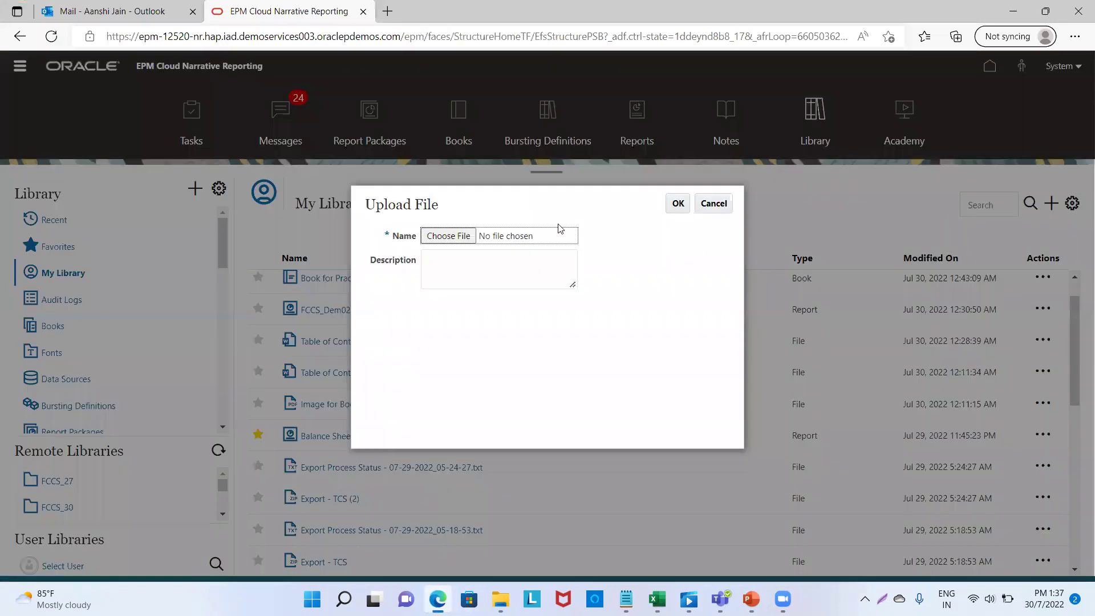
pyautogui.click(467, 237)
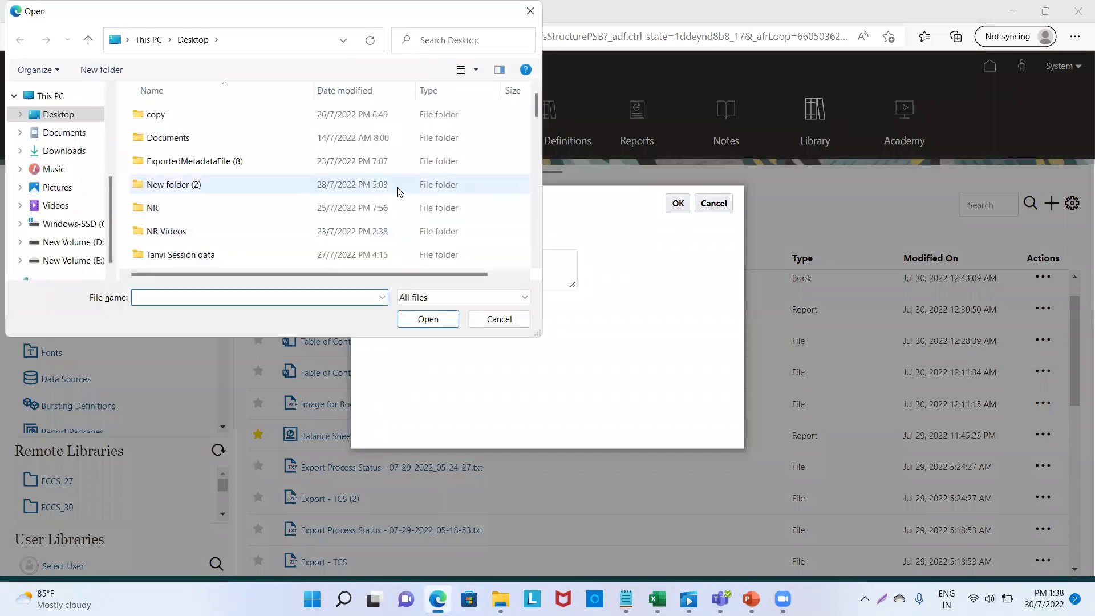
pyautogui.moveTo(537, 107); pyautogui.dragTo(513, 245)
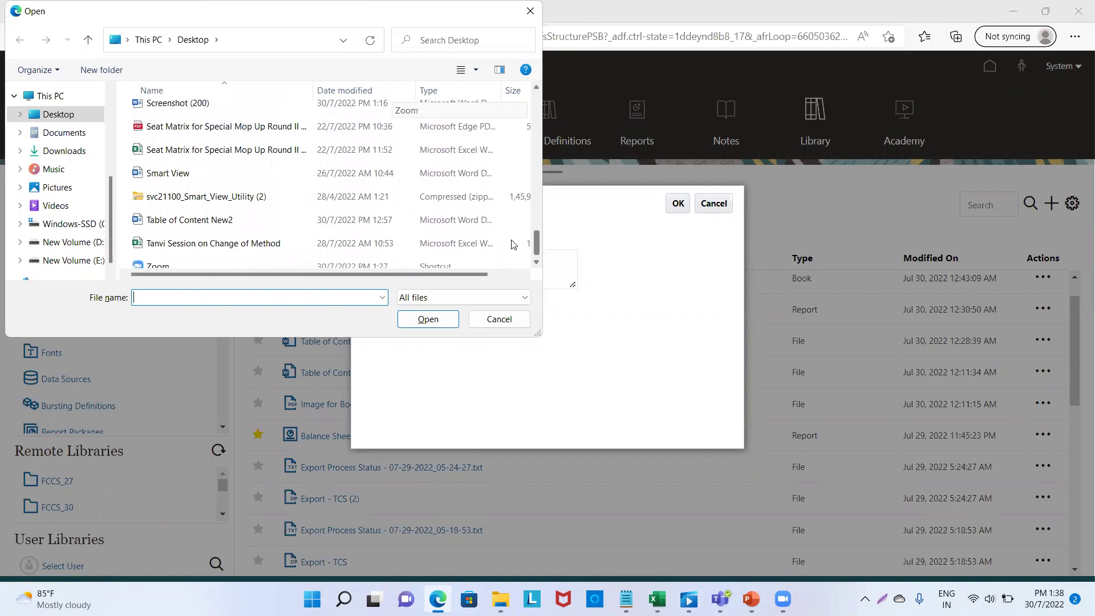
pyautogui.click(184, 222)
pyautogui.doubleClick(184, 220)
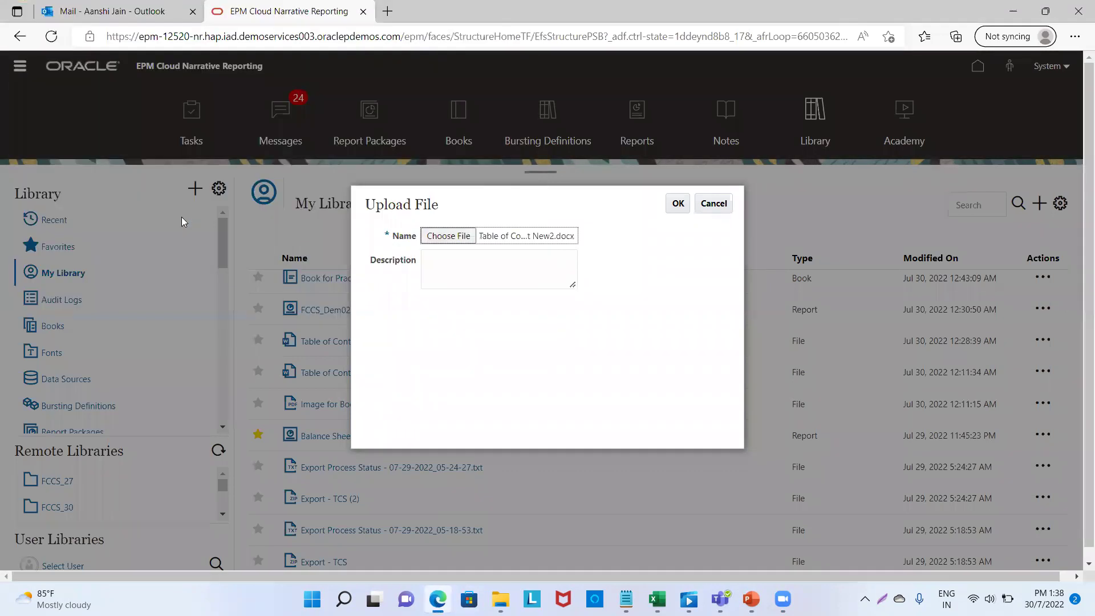
pyautogui.click(680, 206)
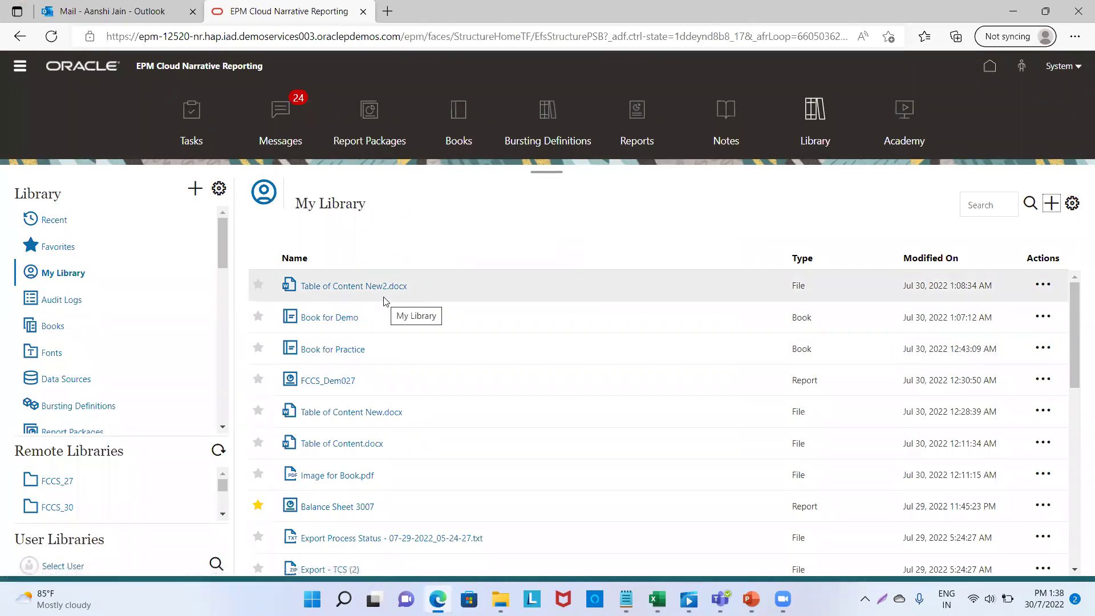
# Open Book for Demo from the recent books and switch it to edit mode
pyautogui.click(459, 121)
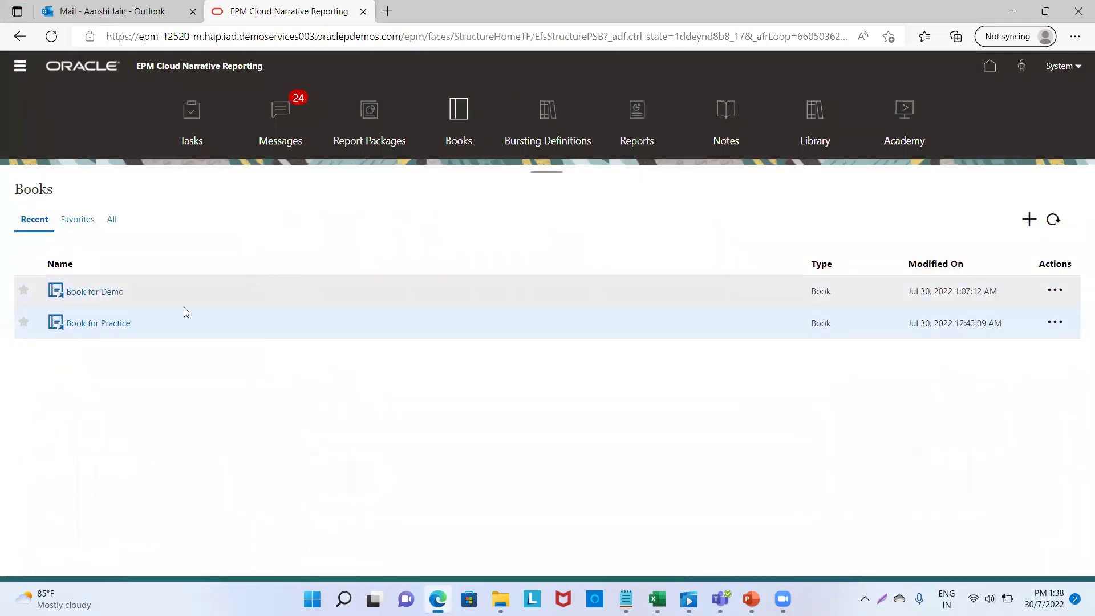
pyautogui.click(93, 293)
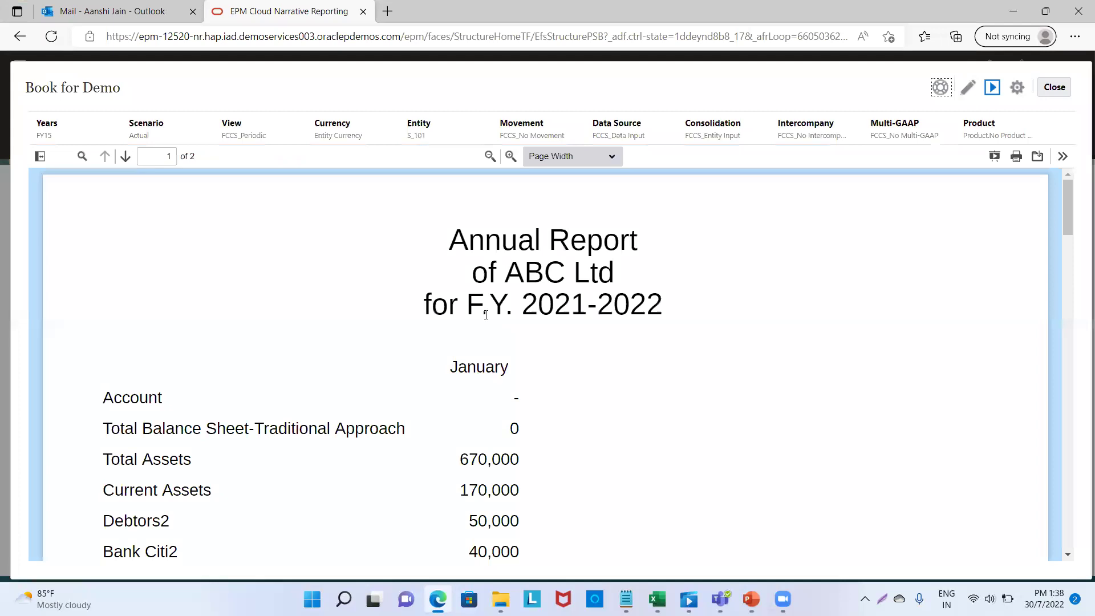
pyautogui.click(966, 92)
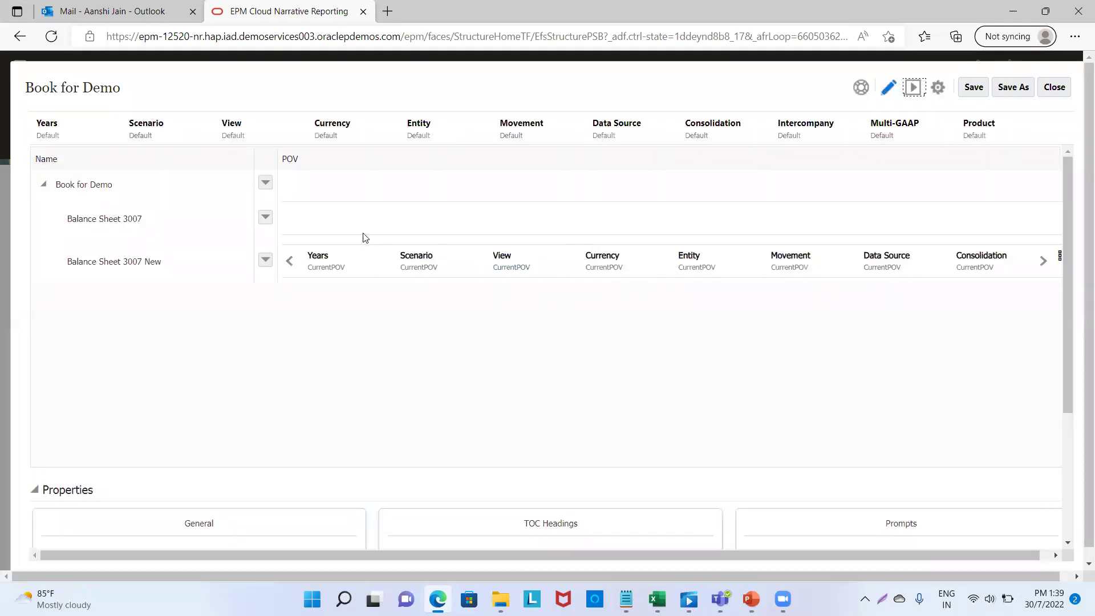
# Add Table of Content New2.docx from My Library as a table of contents above Balance Sheet 3007
pyautogui.click(264, 217)
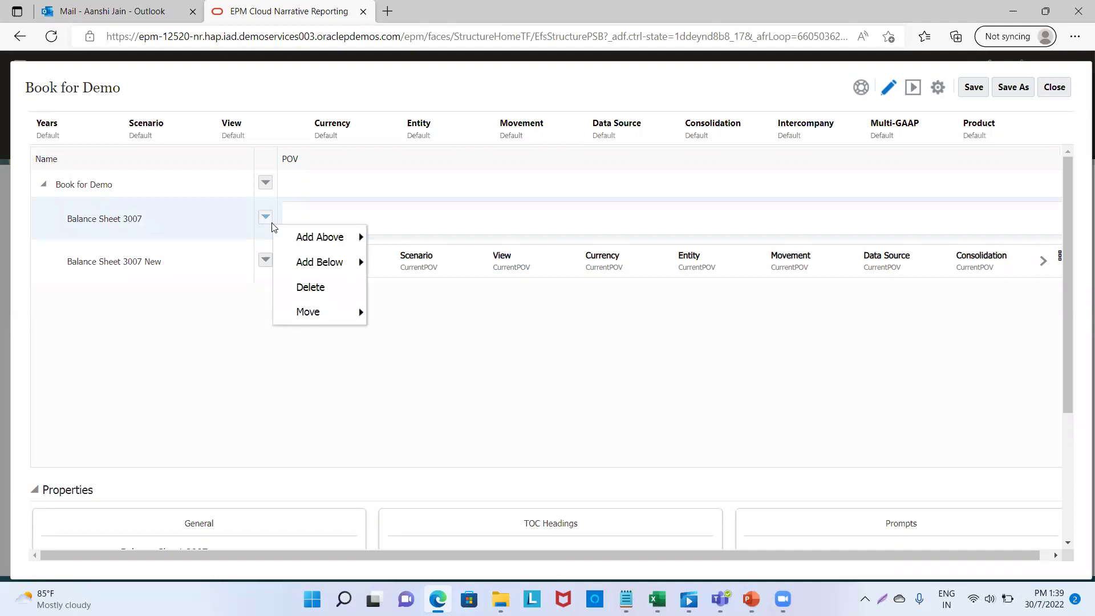
pyautogui.moveTo(319, 237)
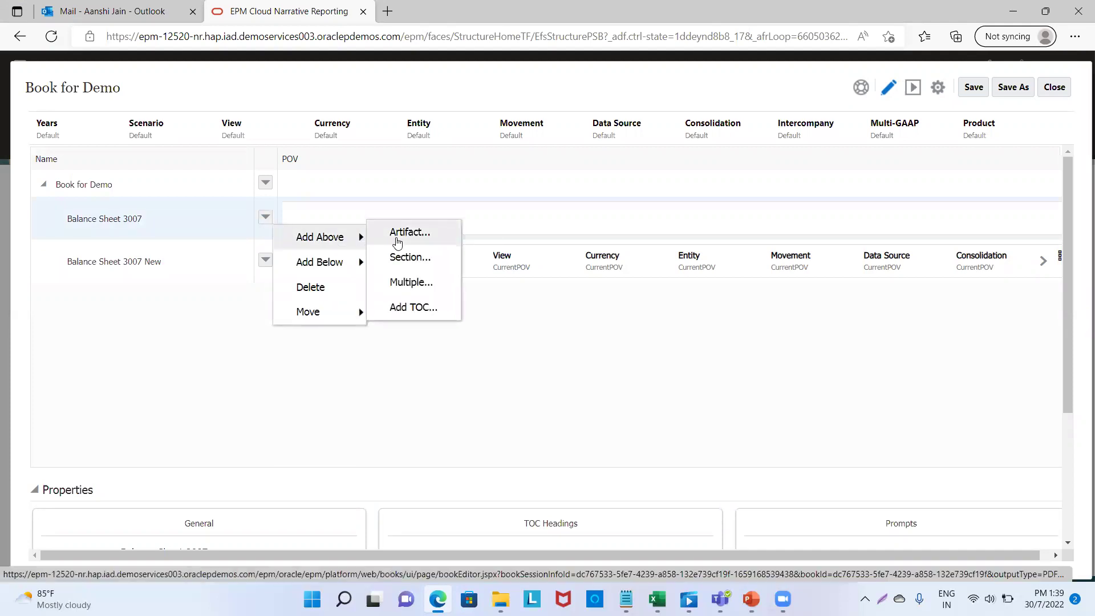
pyautogui.click(408, 307)
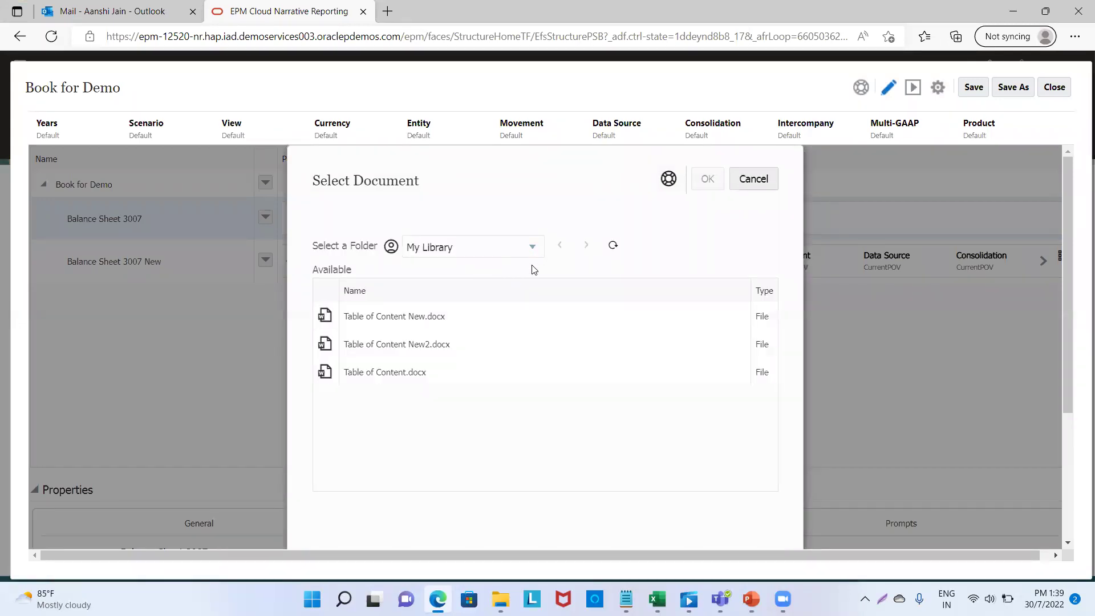
pyautogui.click(423, 349)
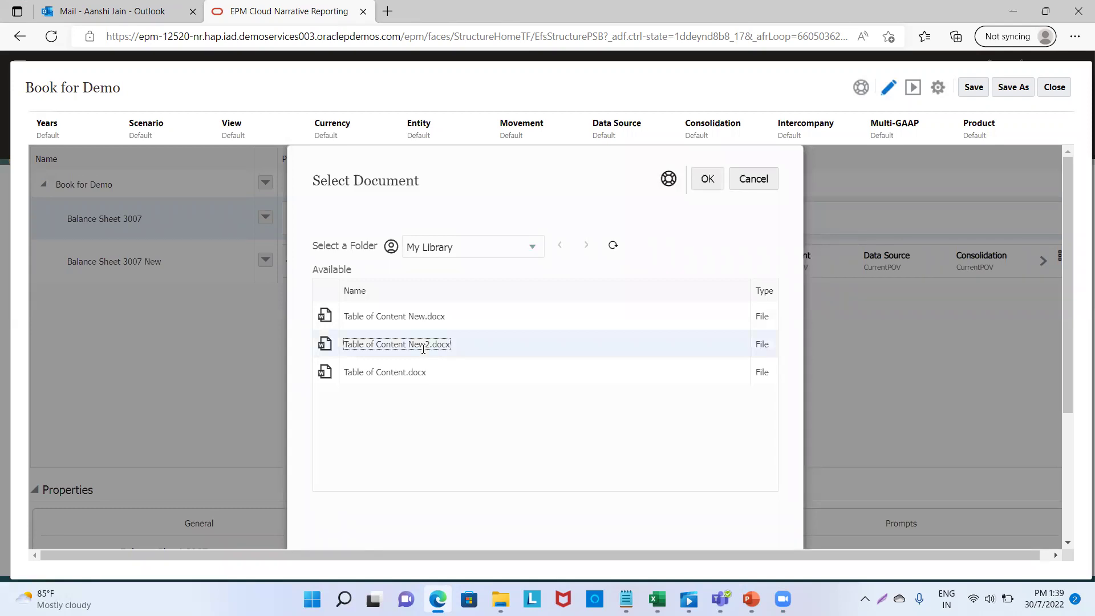
pyautogui.click(708, 180)
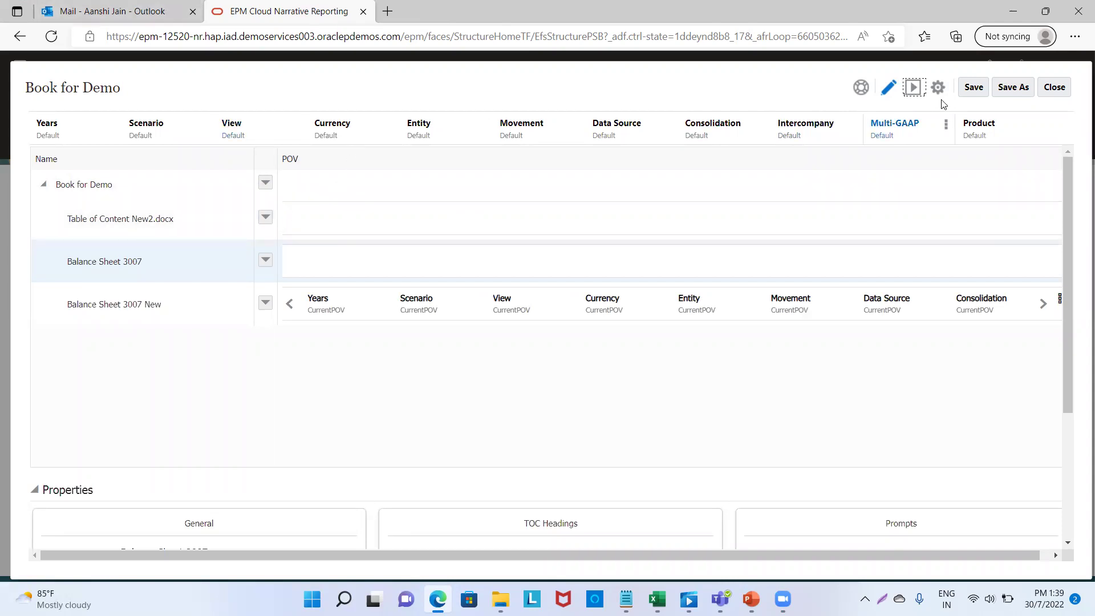
# Preview the book and examine the cover page, the contents list and both balance sheet pages
pyautogui.click(913, 88)
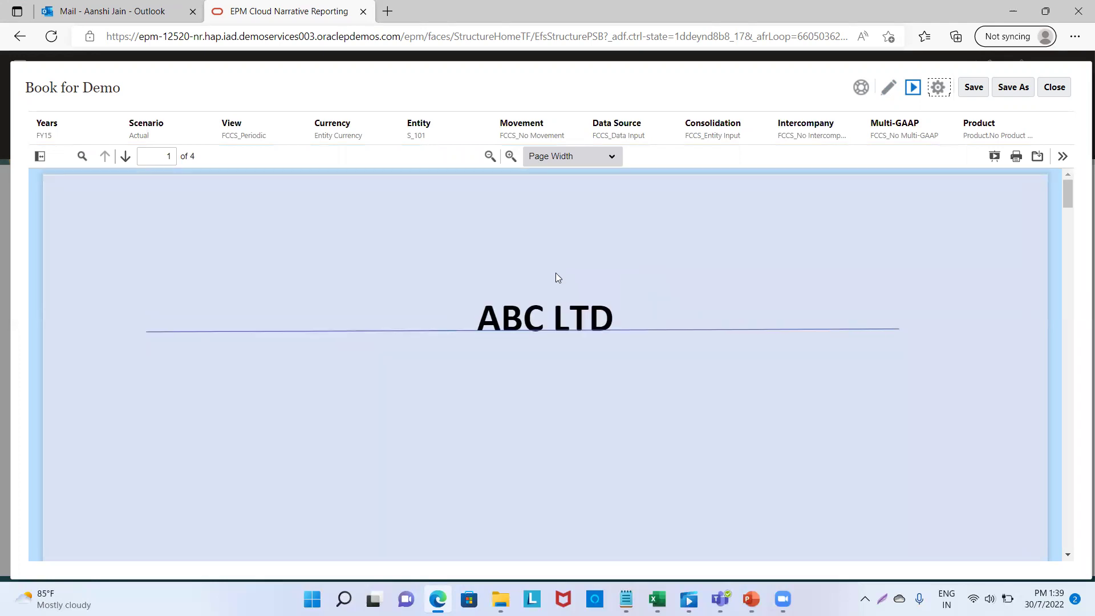
pyautogui.scroll(-5, 555, 273)
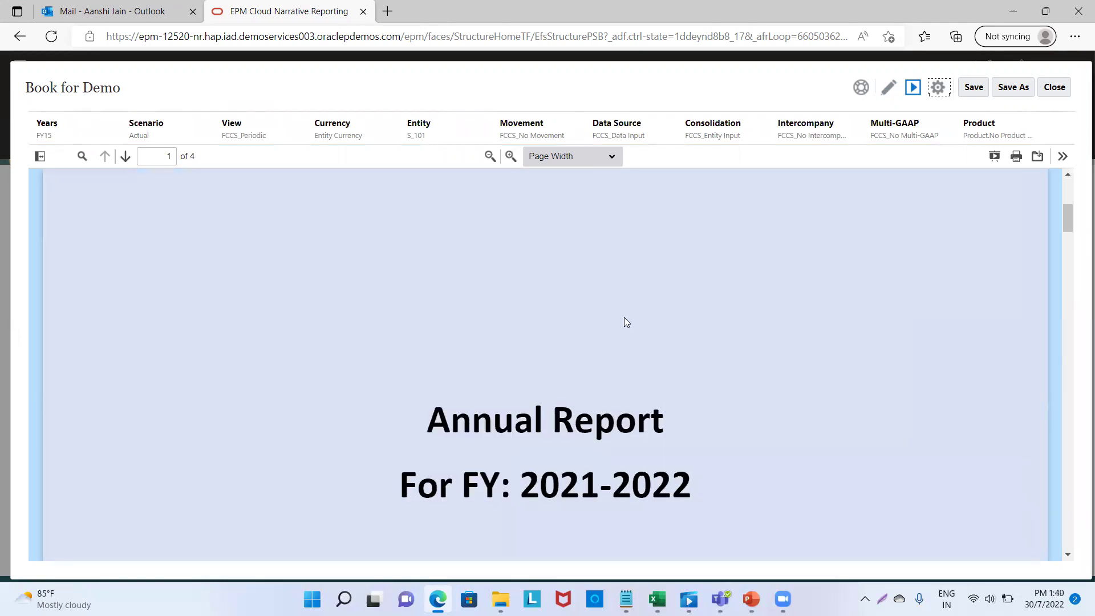
pyautogui.scroll(-5, 626, 323)
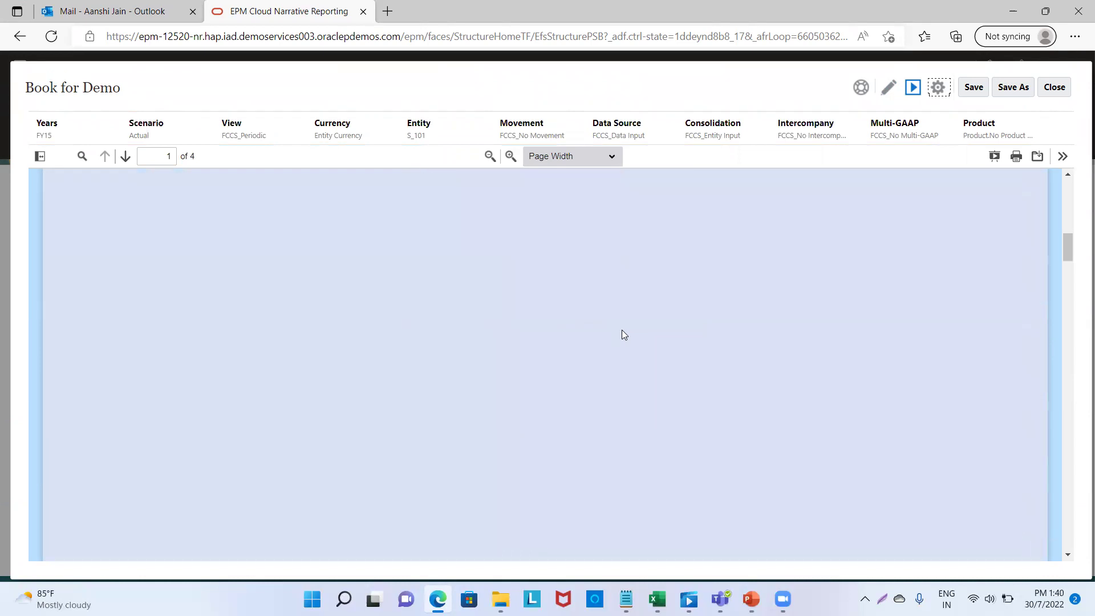
pyautogui.scroll(-1, 624, 332)
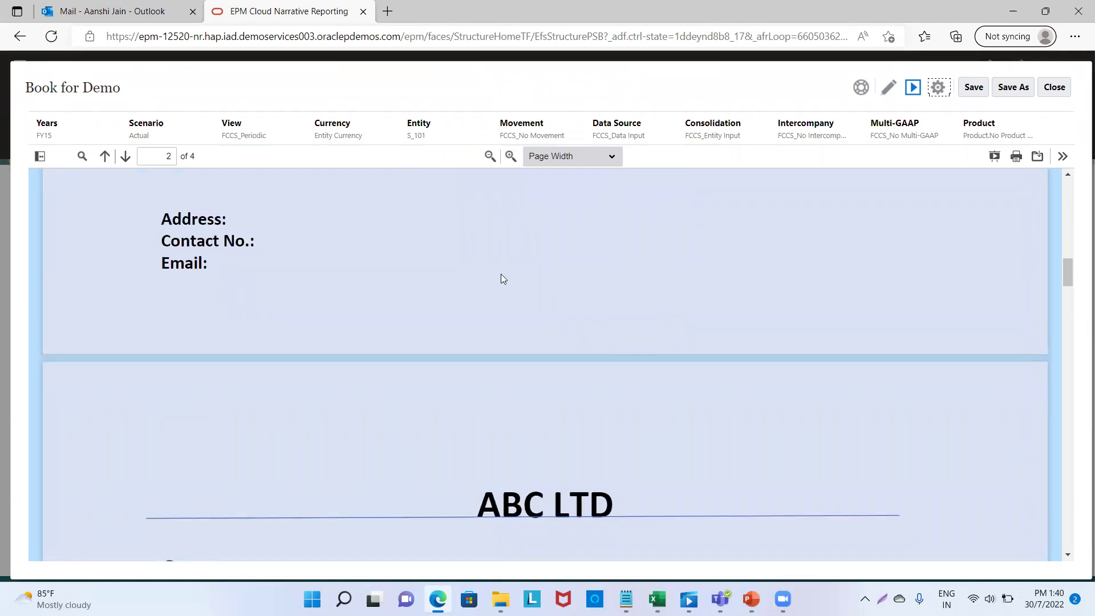
pyautogui.scroll(-3, 606, 281)
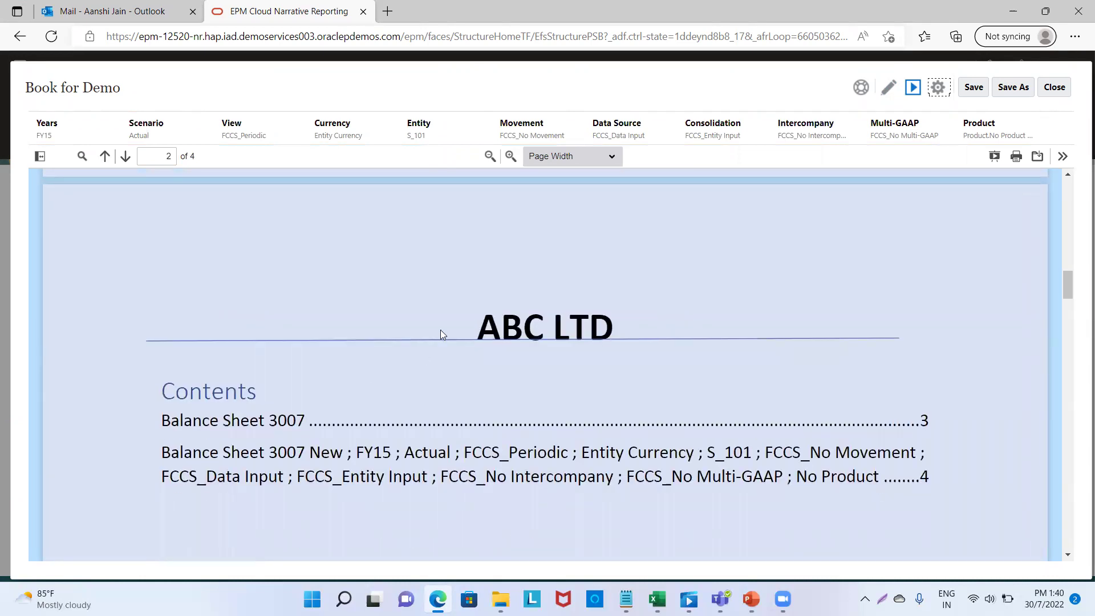
pyautogui.scroll(-1, 442, 334)
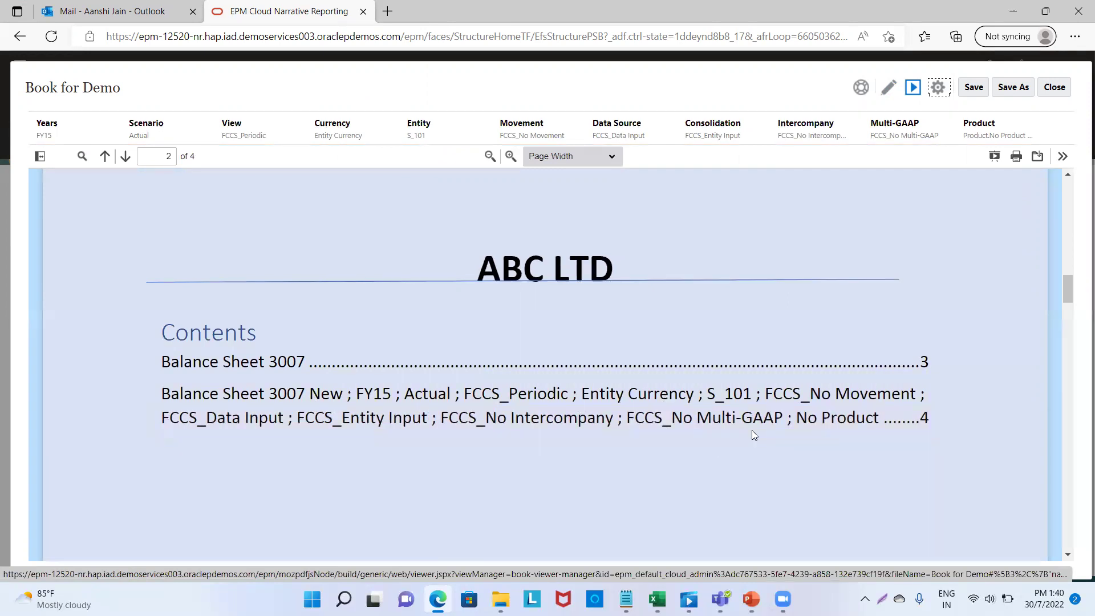
pyautogui.scroll(-10, 701, 403)
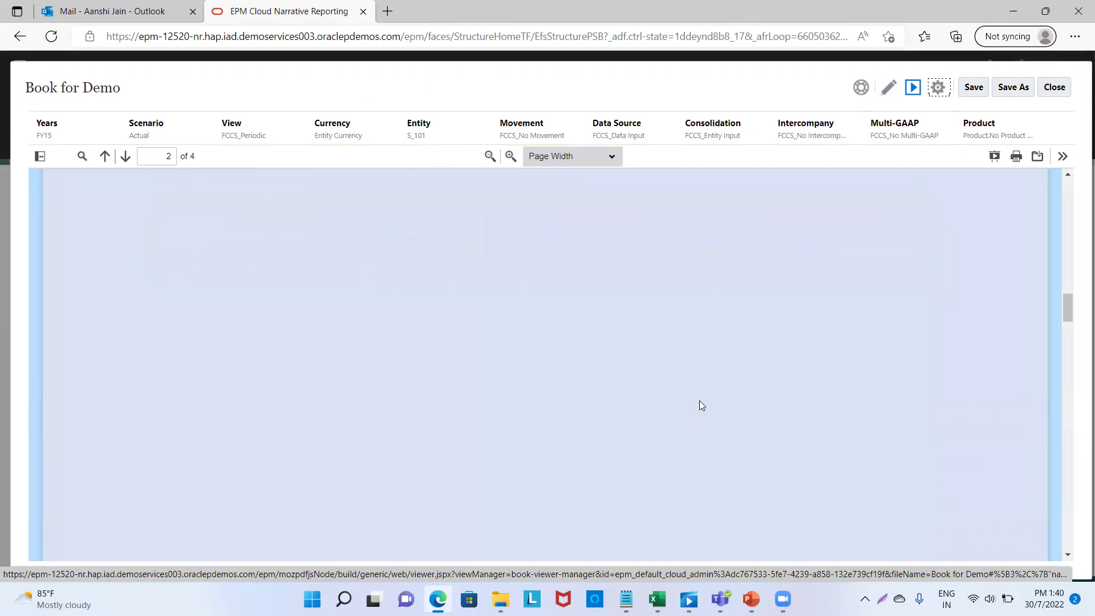
pyautogui.scroll(-10, 678, 397)
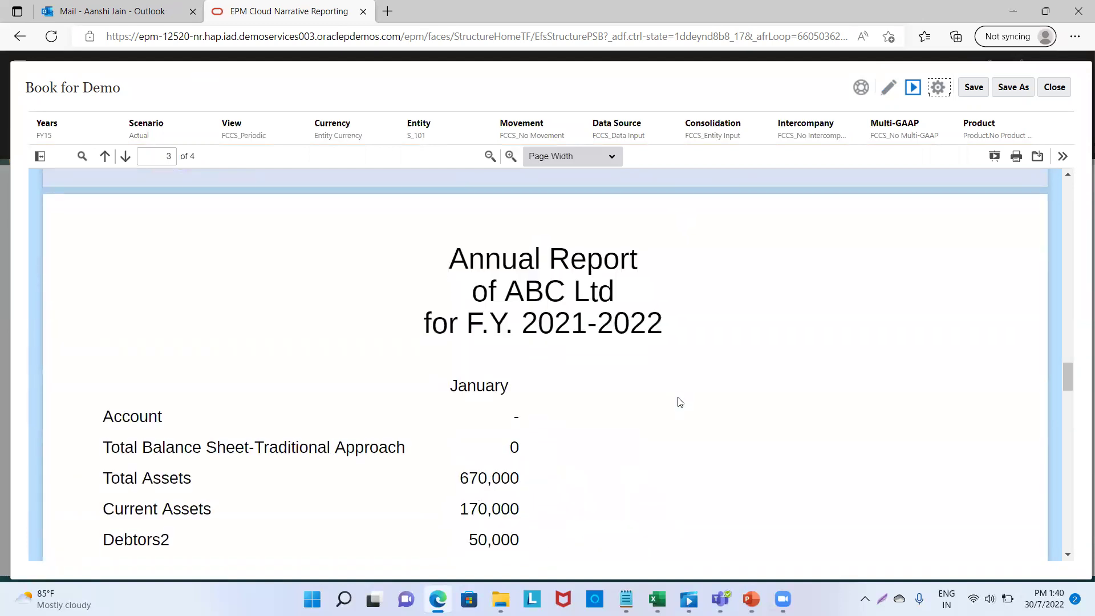
pyautogui.scroll(-4, 674, 401)
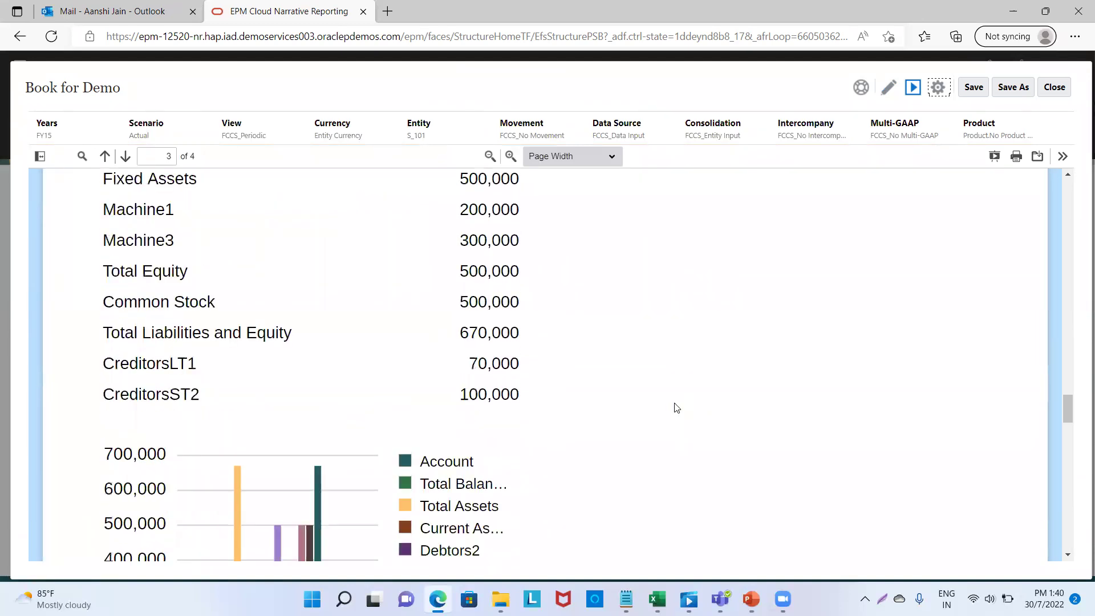
pyautogui.scroll(8, 675, 406)
pyautogui.scroll(-8, 675, 407)
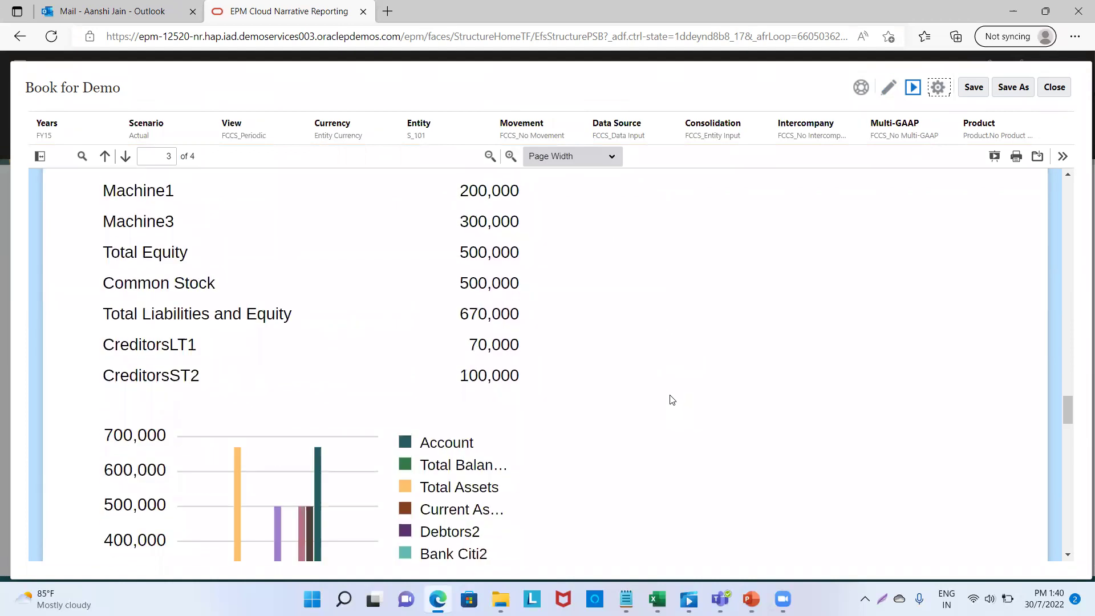
pyautogui.scroll(-10, 674, 400)
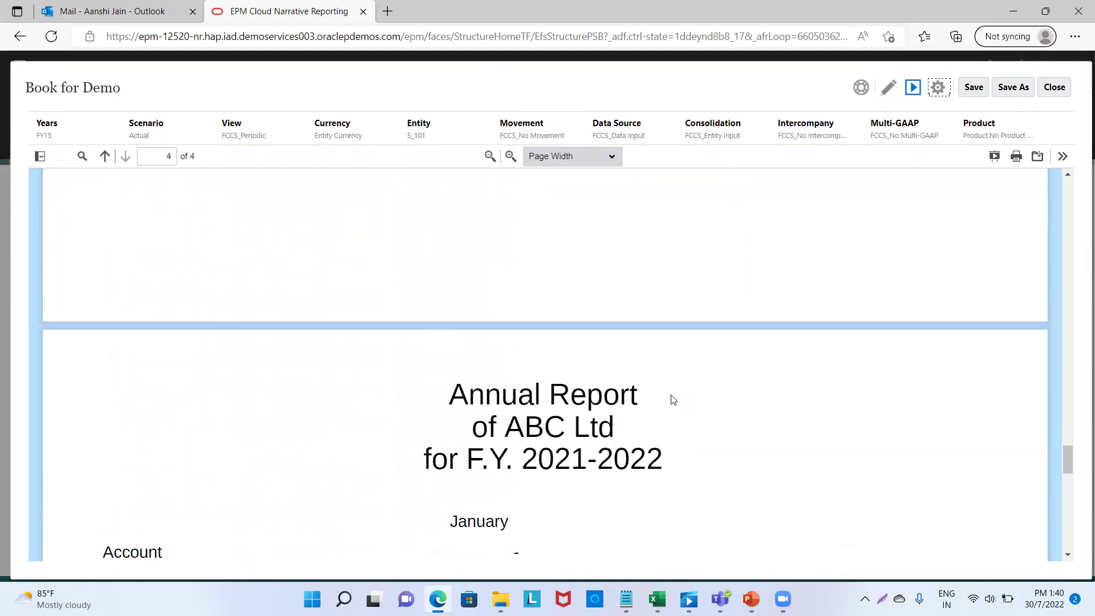
pyautogui.scroll(-10, 673, 400)
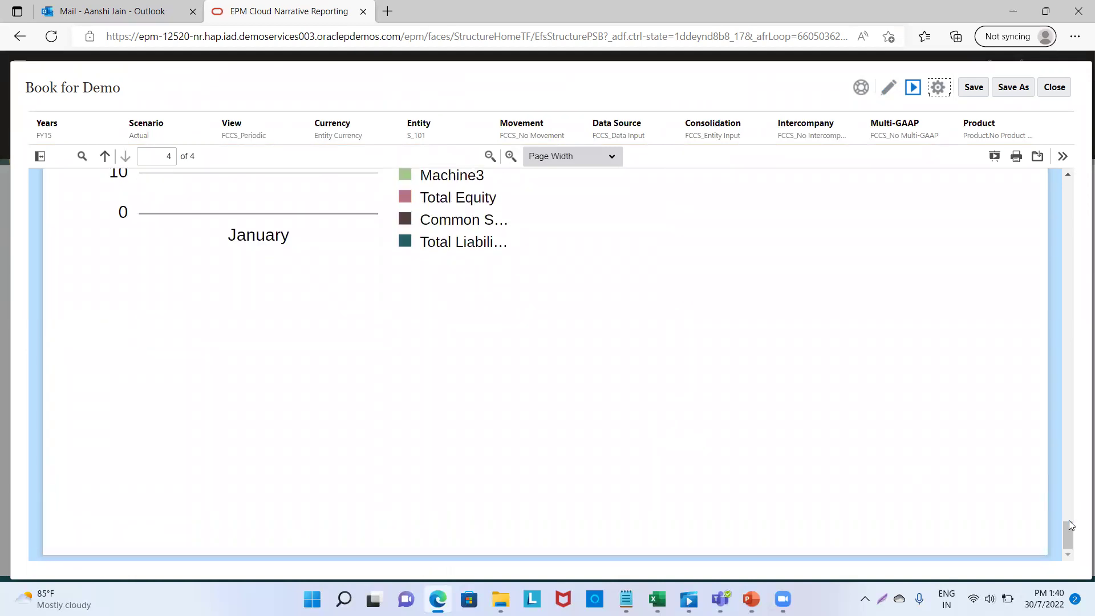
pyautogui.scroll(6, 1070, 522)
pyautogui.scroll(15, 756, 408)
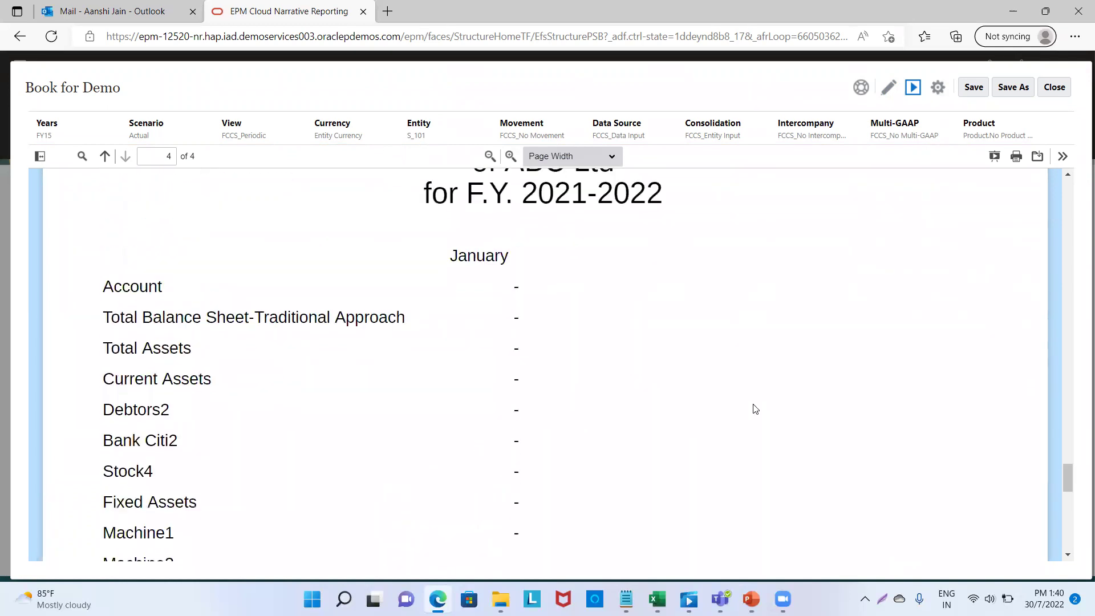
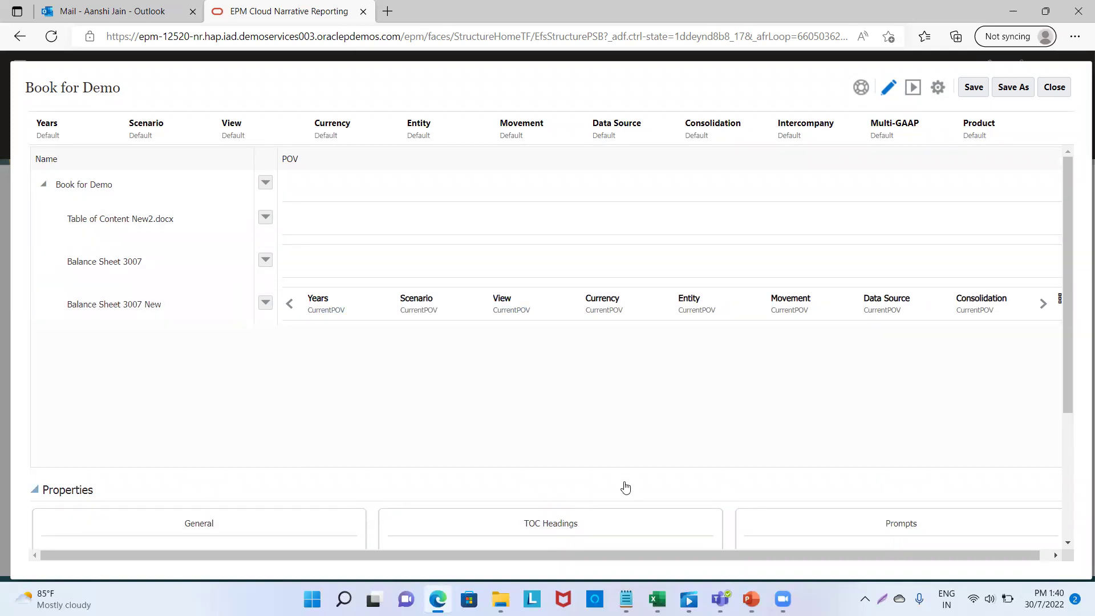
pyautogui.scroll(-3, 626, 488)
pyautogui.scroll(3, 608, 486)
pyautogui.click(265, 220)
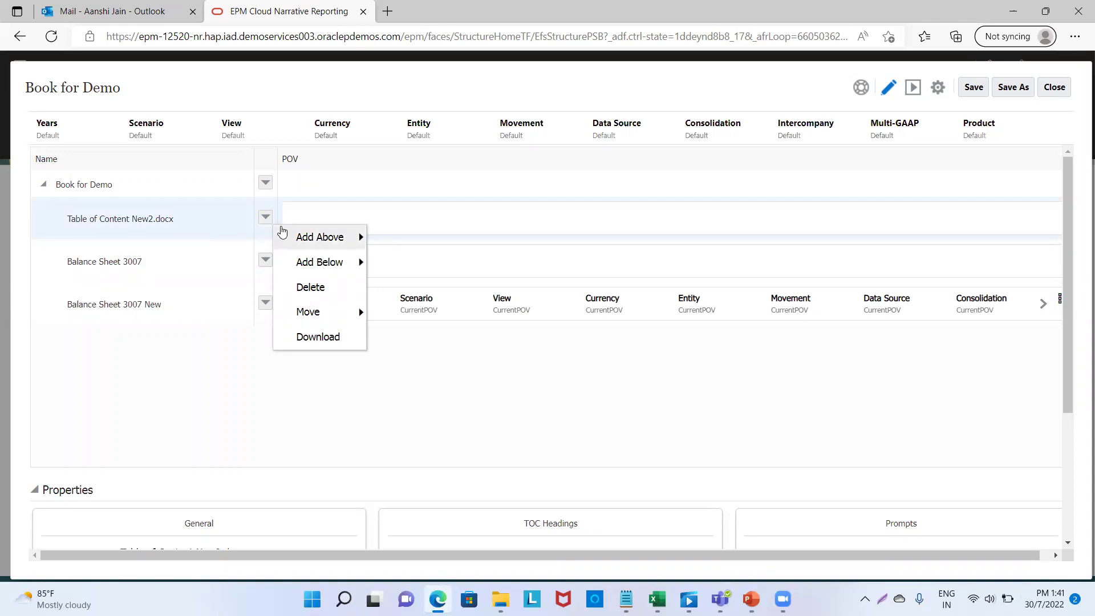
pyautogui.click(188, 355)
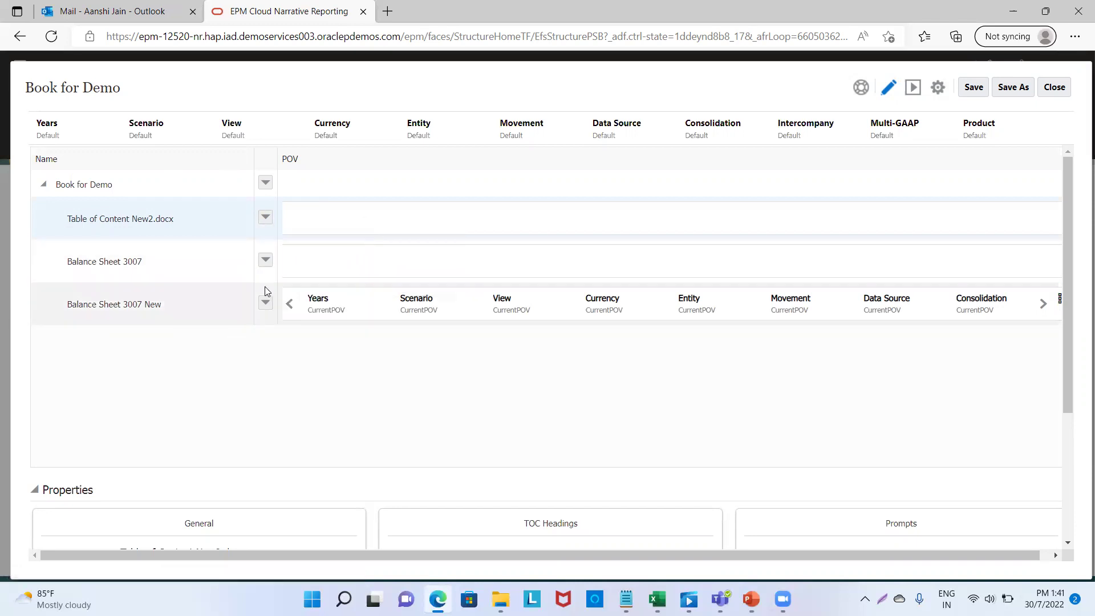
# Insert Image for Book.pdf from the Management folder as an artifact above Balance Sheet 3007
pyautogui.click(266, 263)
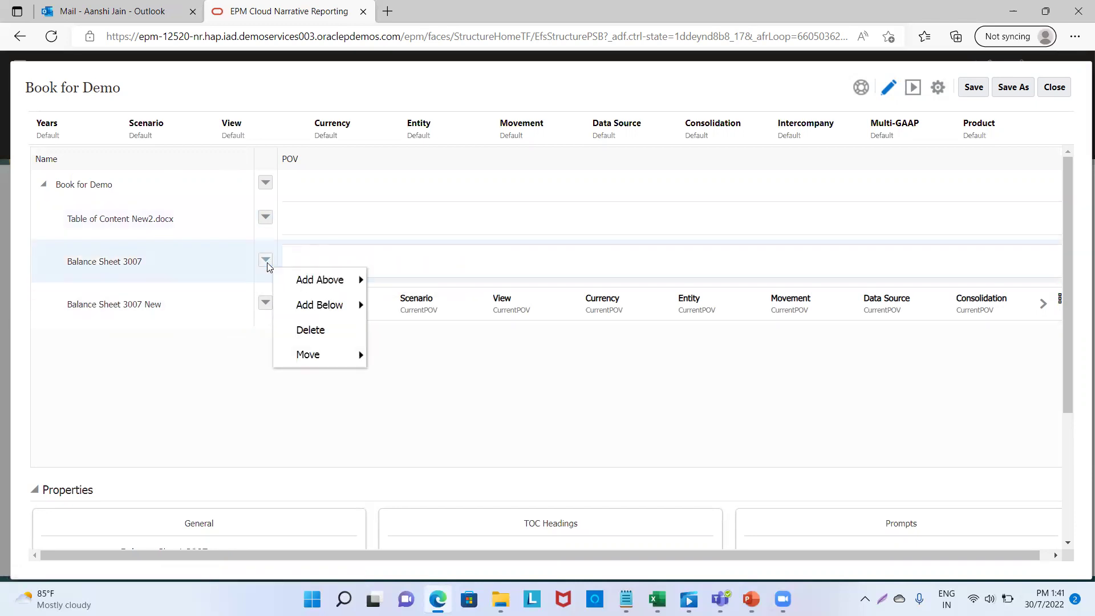
pyautogui.moveTo(316, 305)
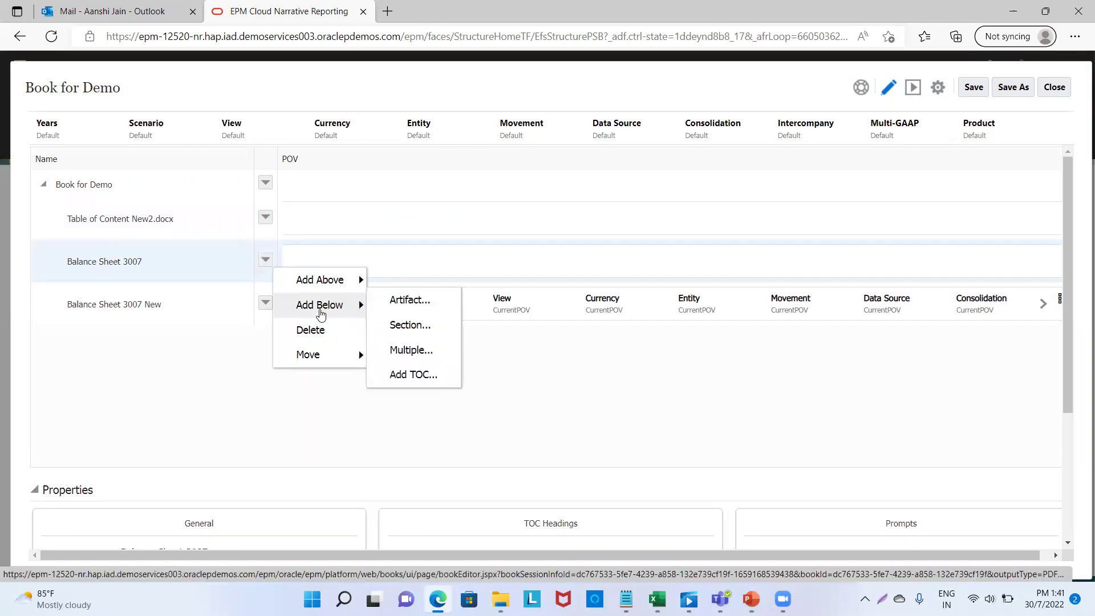
pyautogui.moveTo(325, 281)
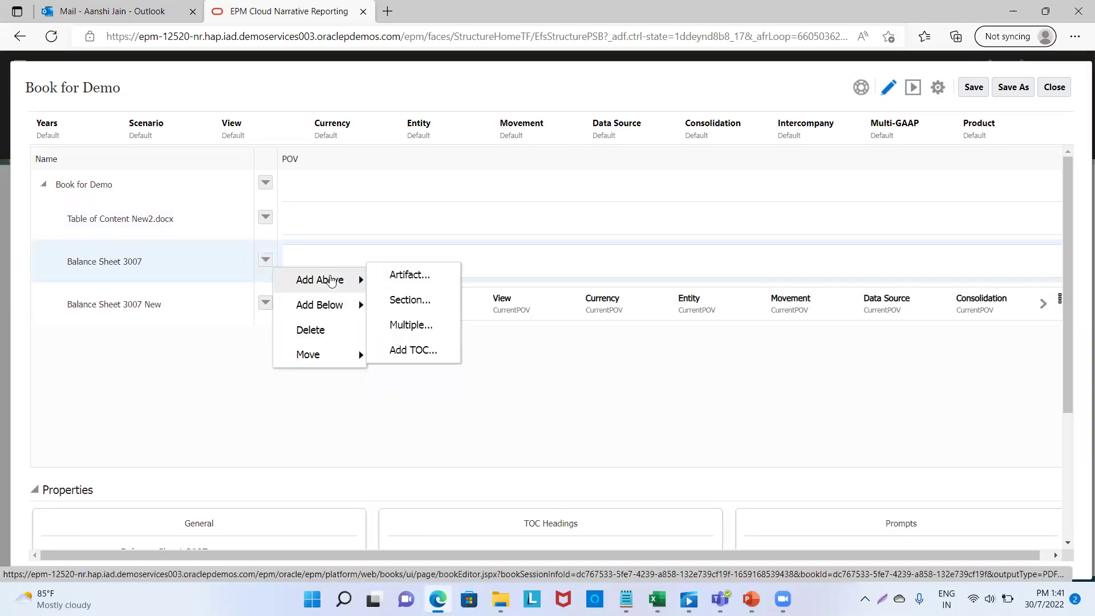
pyautogui.click(418, 278)
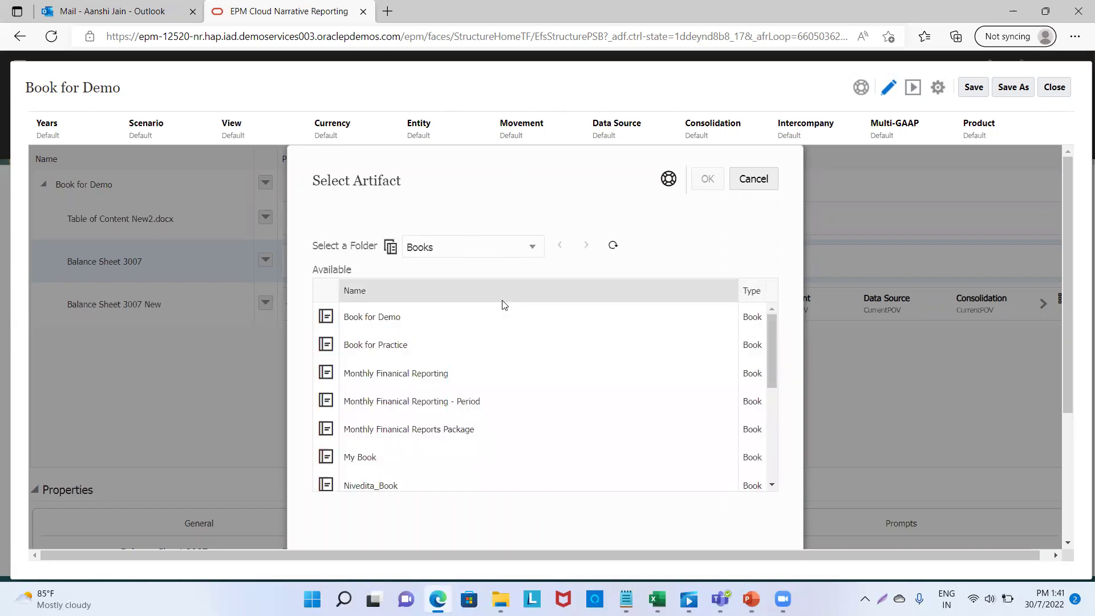
pyautogui.click(531, 249)
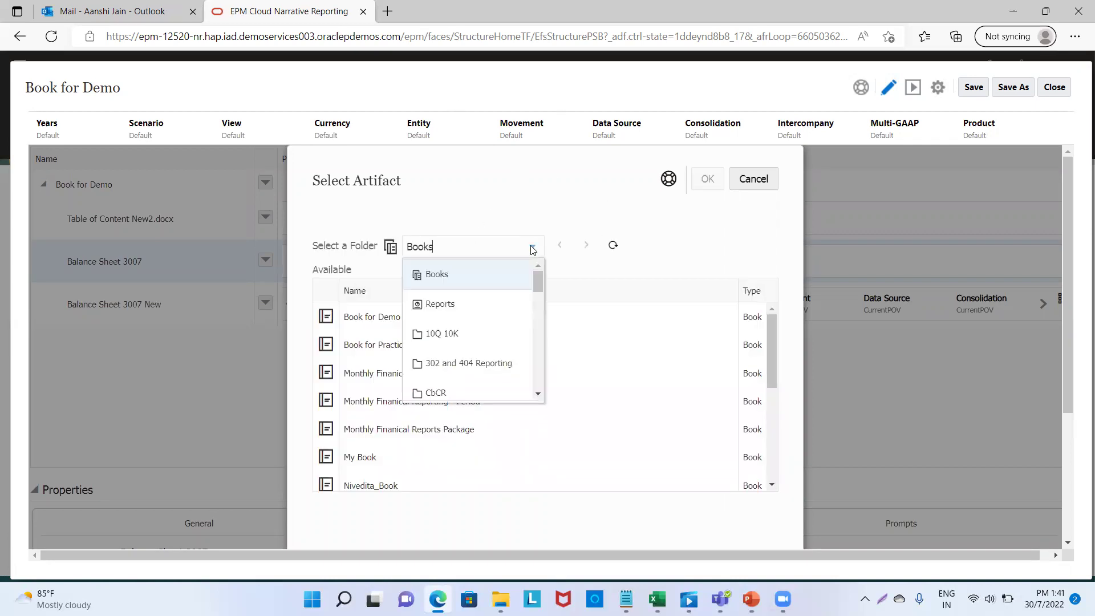
pyautogui.moveTo(534, 271); pyautogui.dragTo(534, 320)
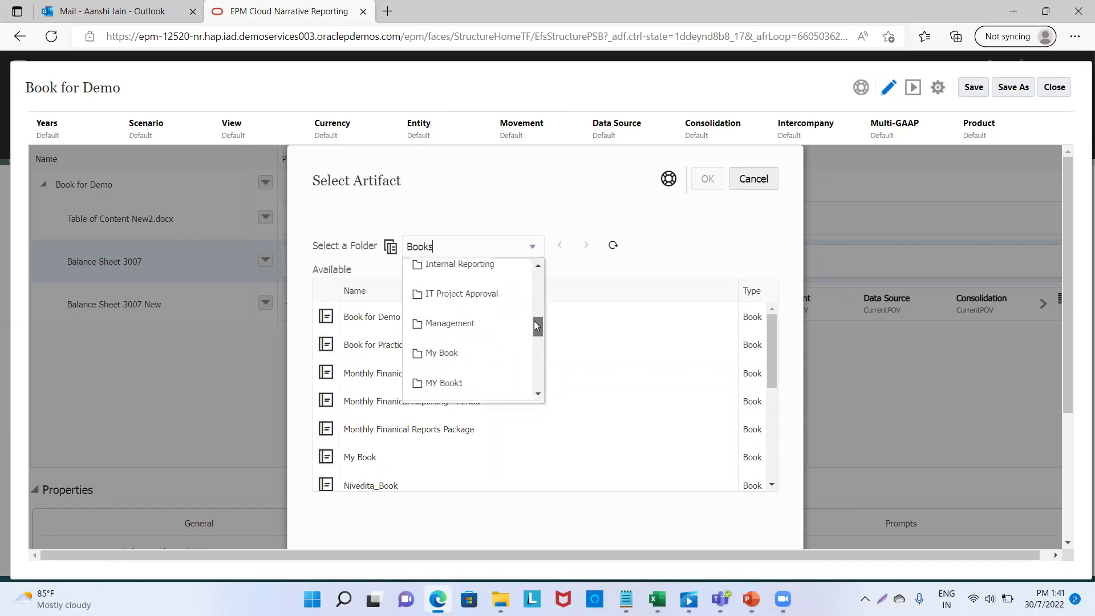
pyautogui.click(450, 325)
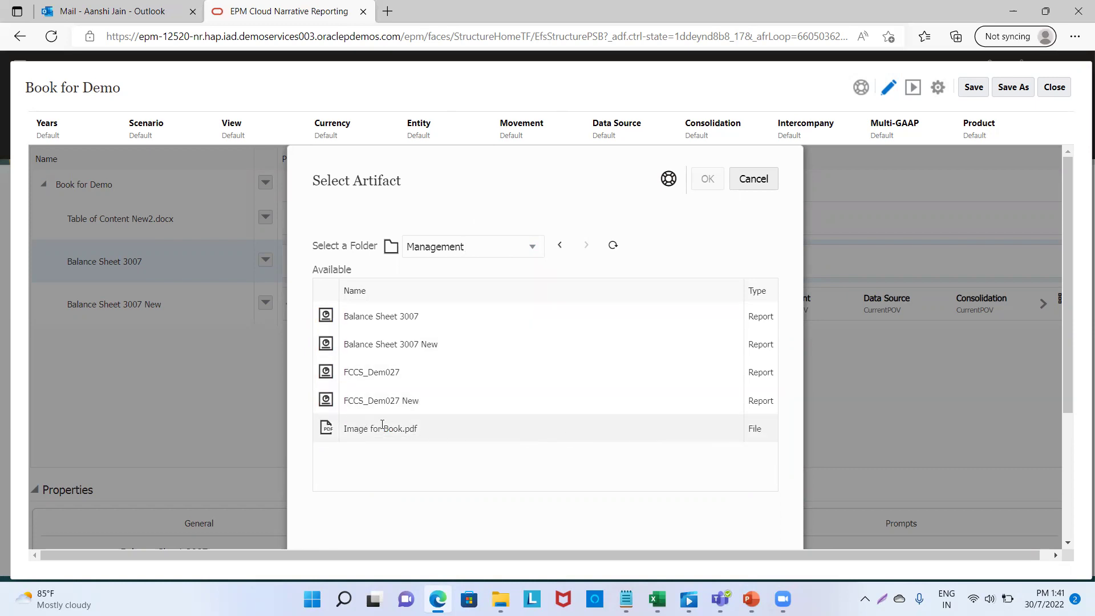
pyautogui.click(328, 433)
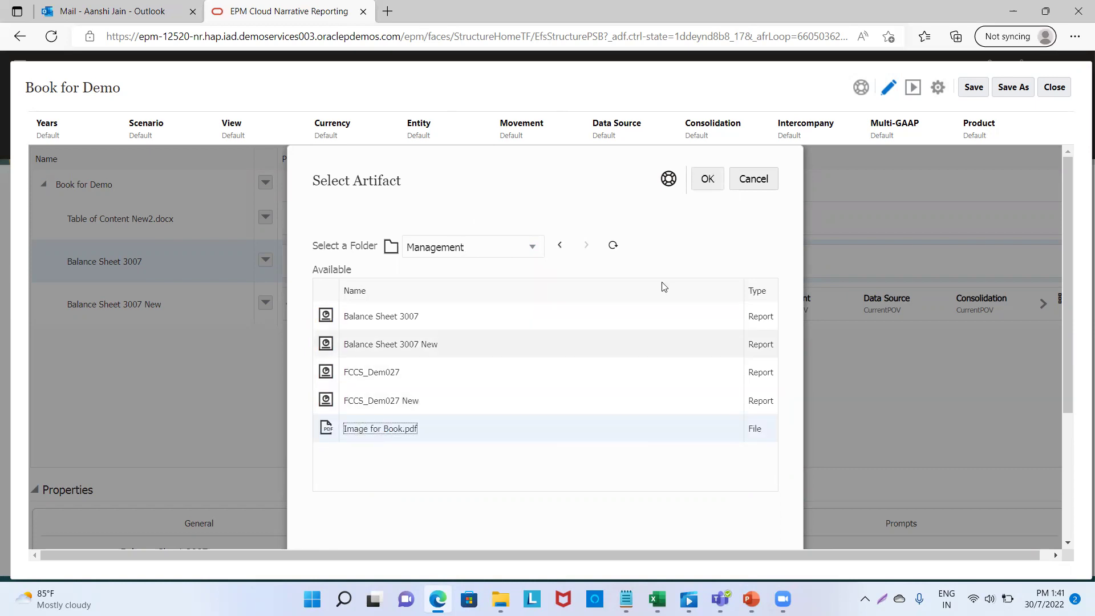
pyautogui.click(707, 180)
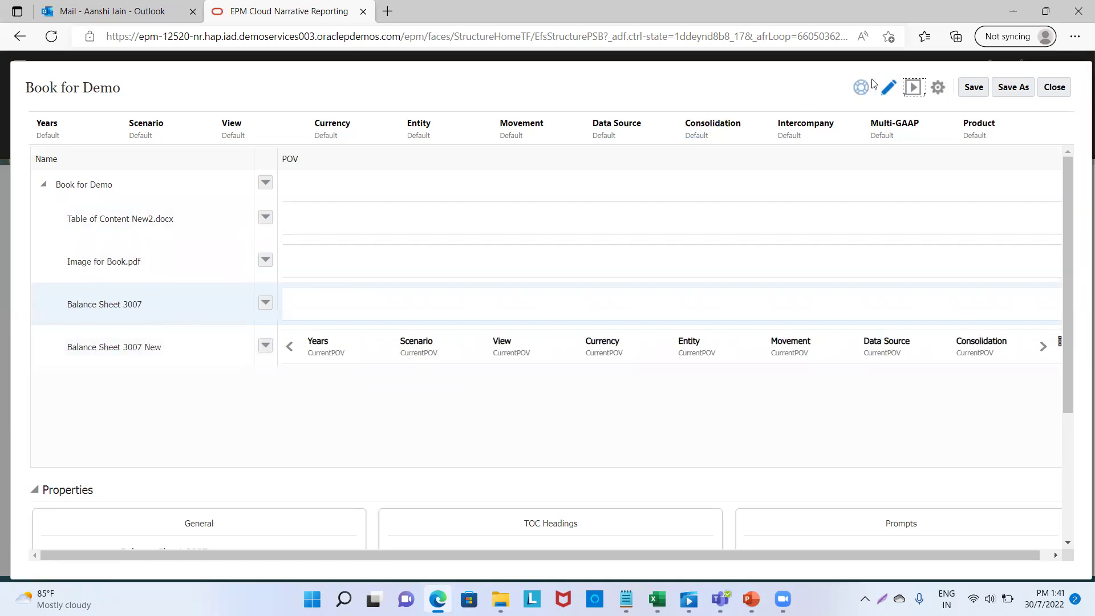
# Preview the book and examine the cover, the contents list, the Image for Book.pdf page and both balance sheet pages
pyautogui.click(912, 93)
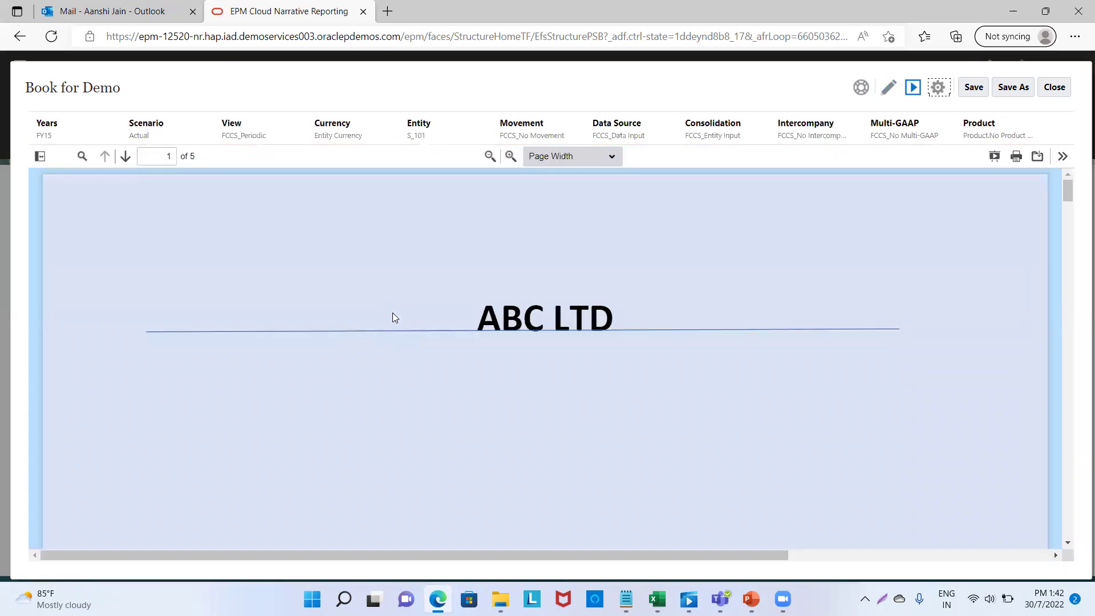
pyautogui.scroll(-5, 469, 363)
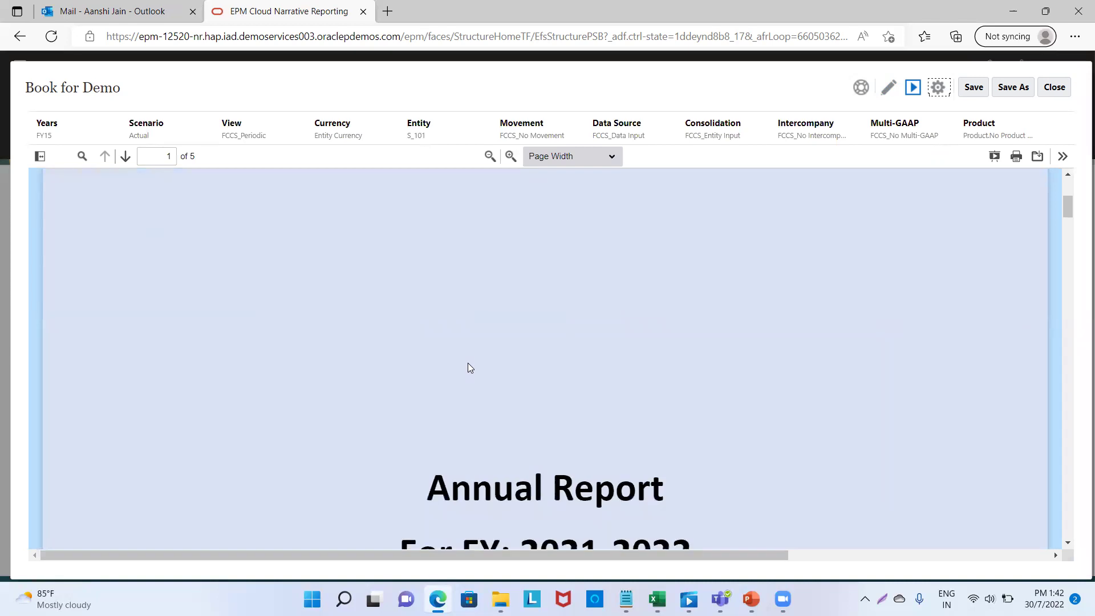
pyautogui.scroll(-15, 468, 364)
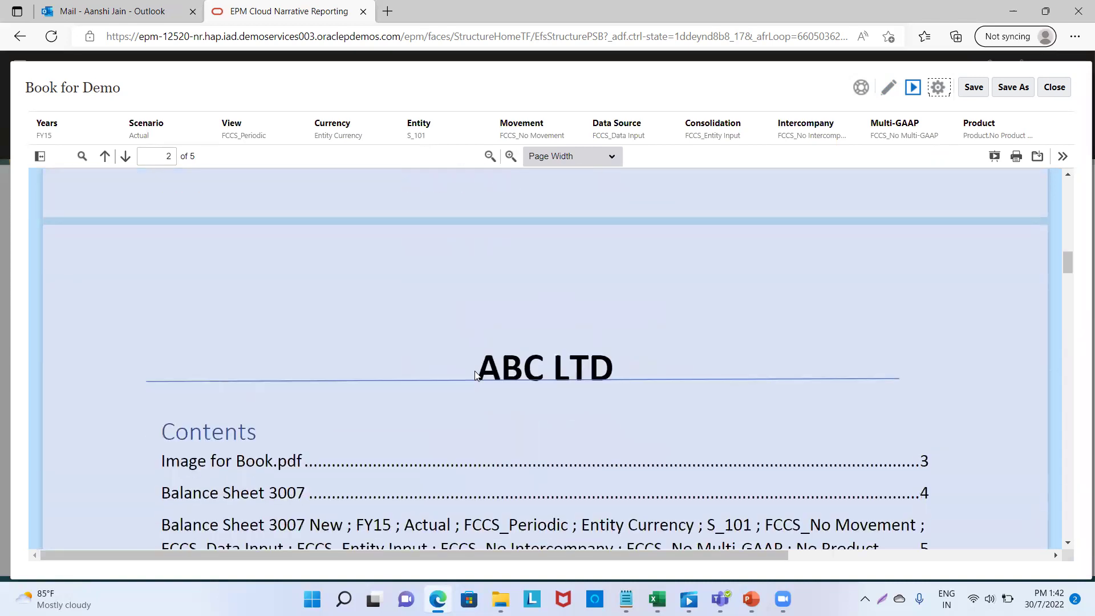
pyautogui.scroll(-5, 475, 375)
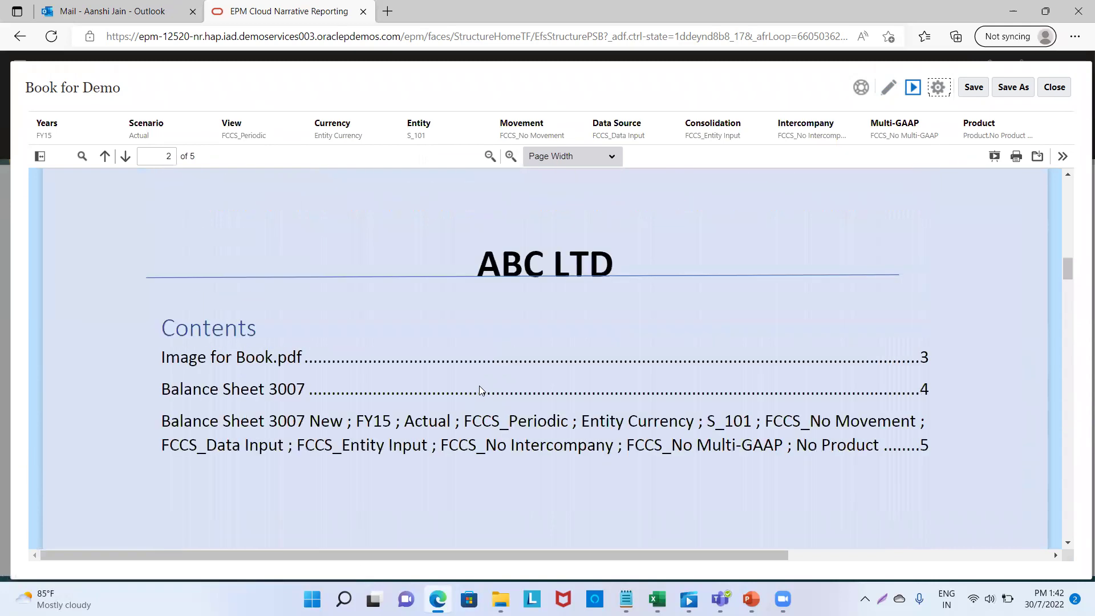
pyautogui.scroll(2, 479, 385)
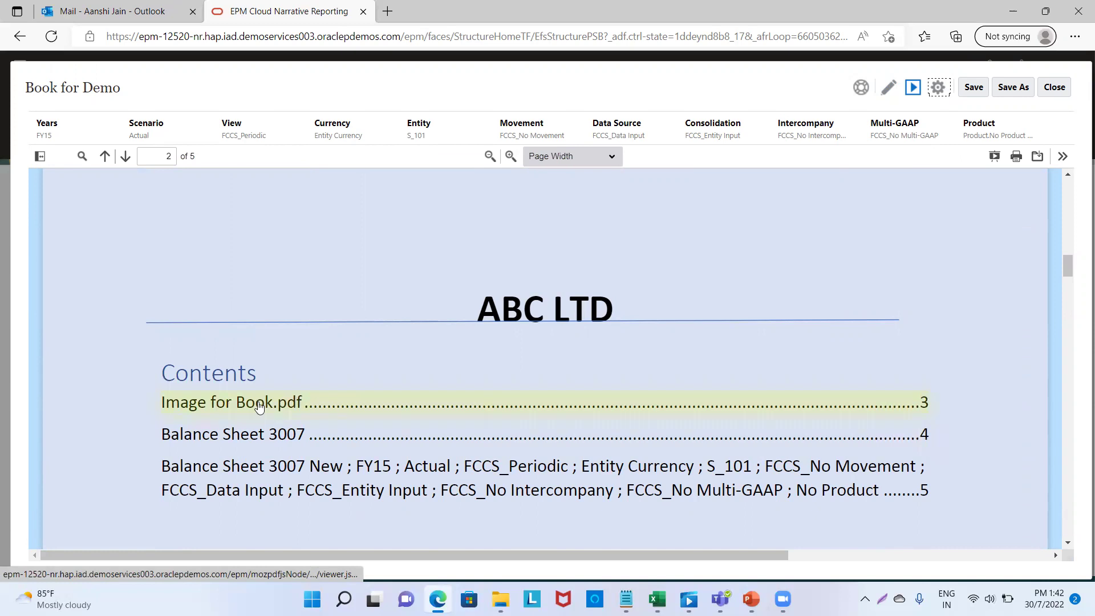
pyautogui.scroll(-12, 577, 369)
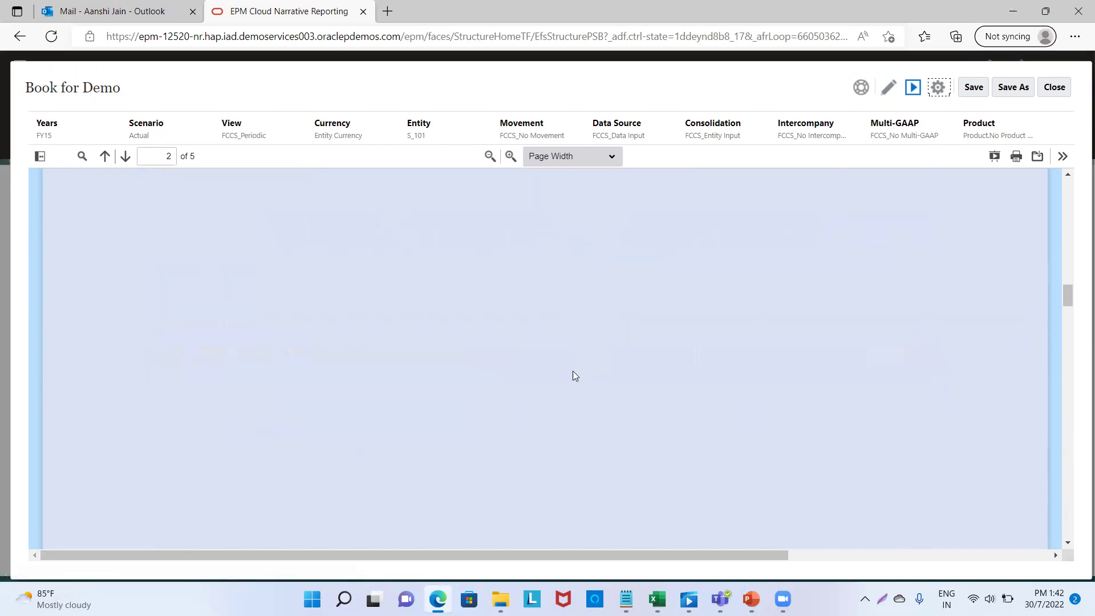
pyautogui.scroll(-10, 569, 376)
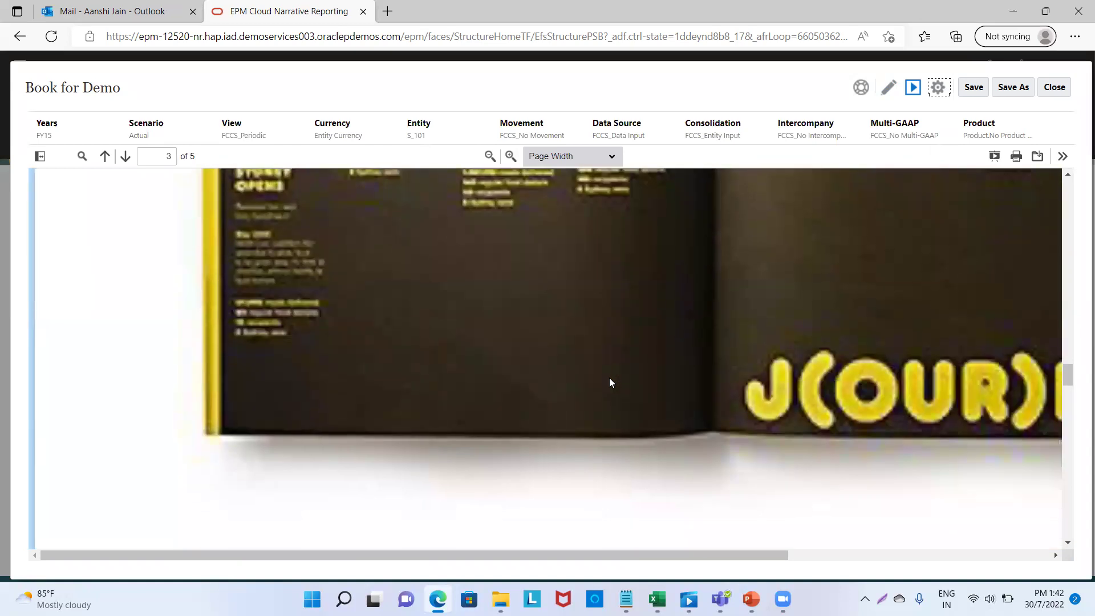
pyautogui.scroll(-5, 610, 377)
pyautogui.scroll(12, 605, 376)
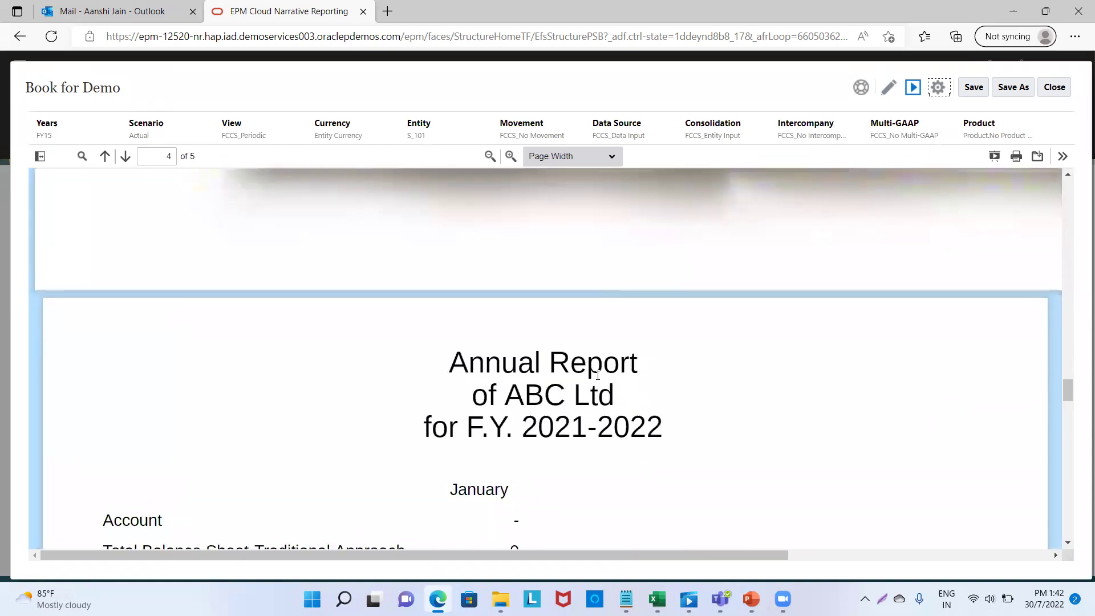
pyautogui.scroll(-8, 595, 380)
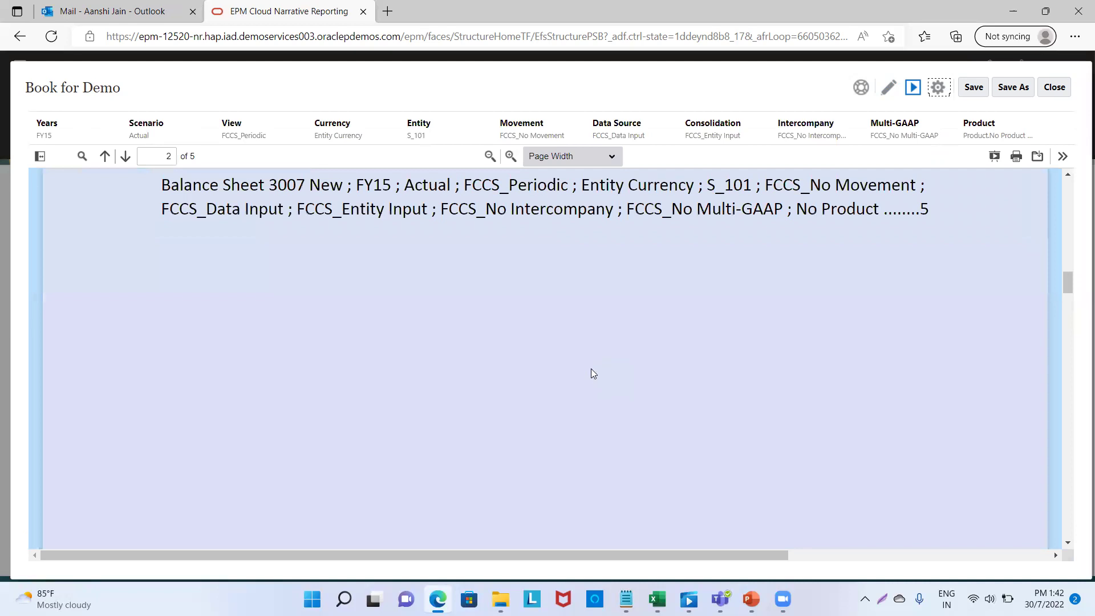
pyautogui.scroll(-6, 592, 377)
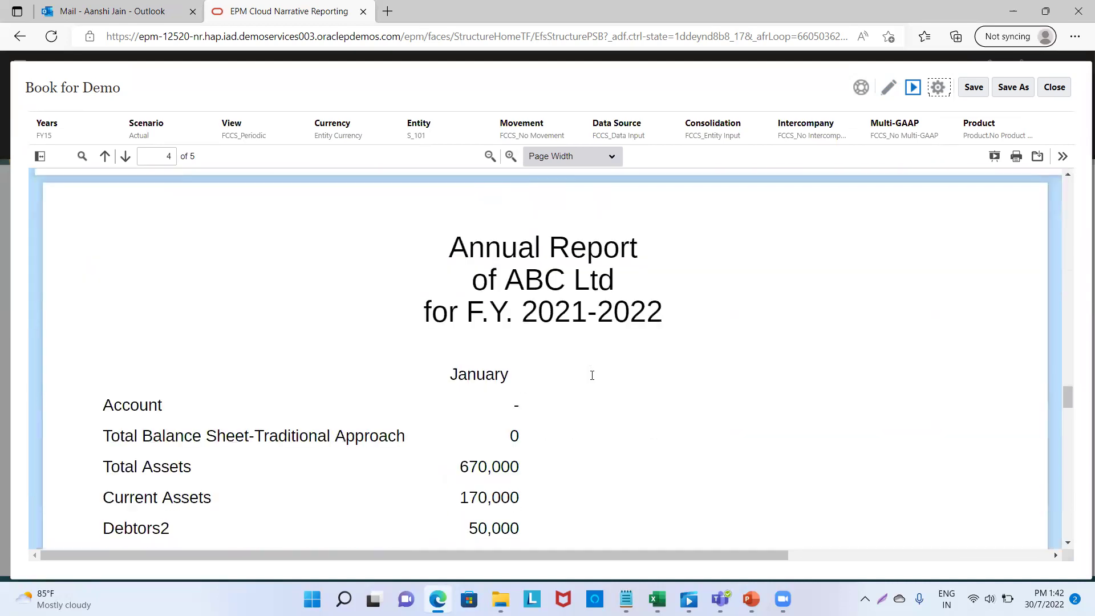
pyautogui.scroll(-10, 592, 379)
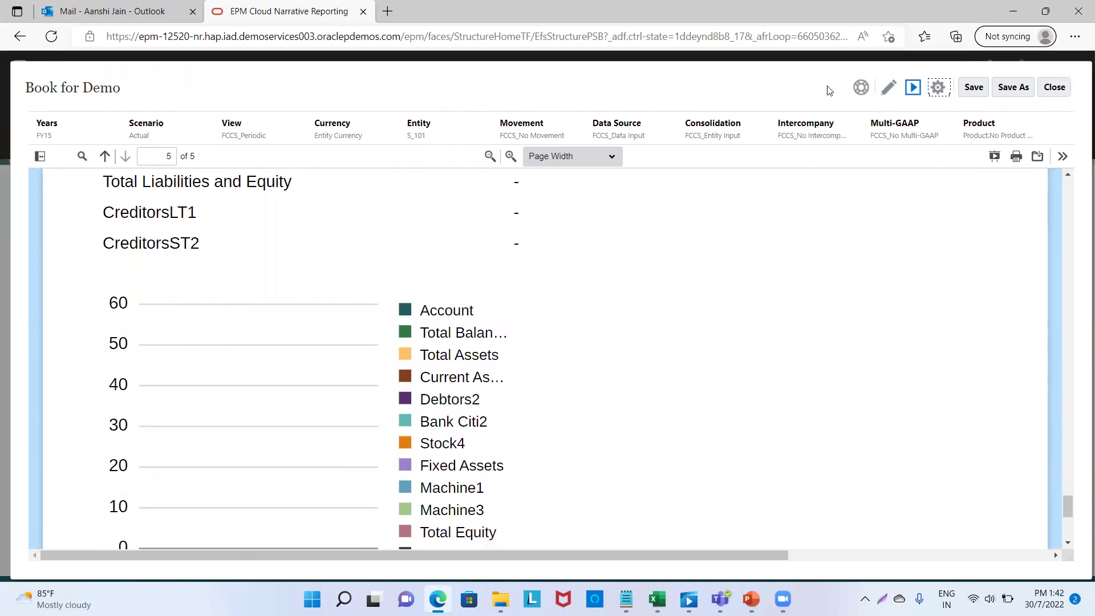
# Return the book to edit mode and start a new section above Balance Sheet 3007, naming it Book1
pyautogui.click(889, 86)
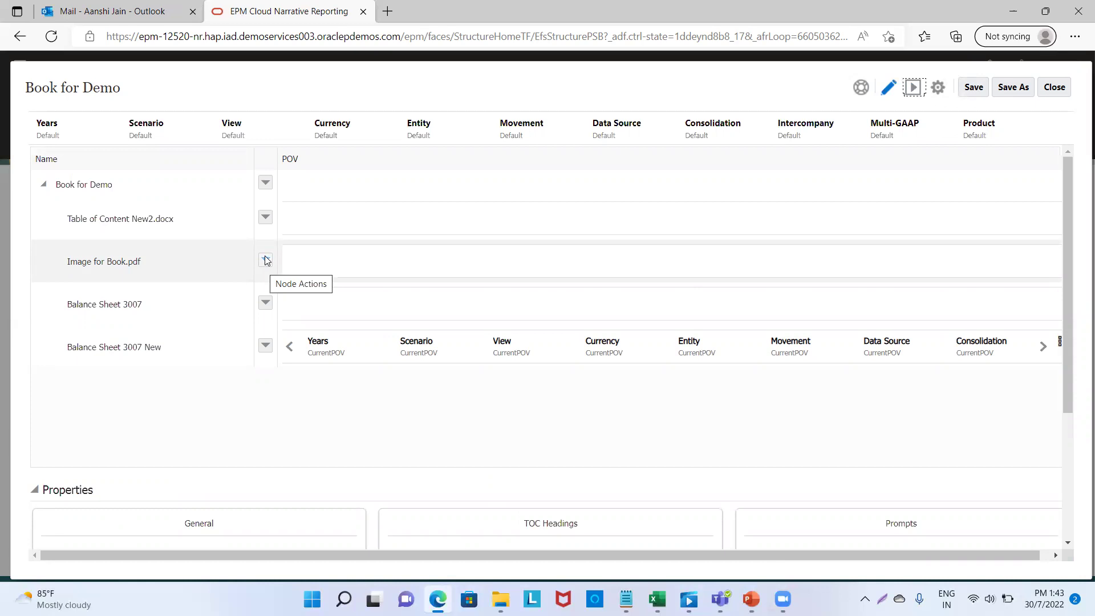
pyautogui.click(266, 305)
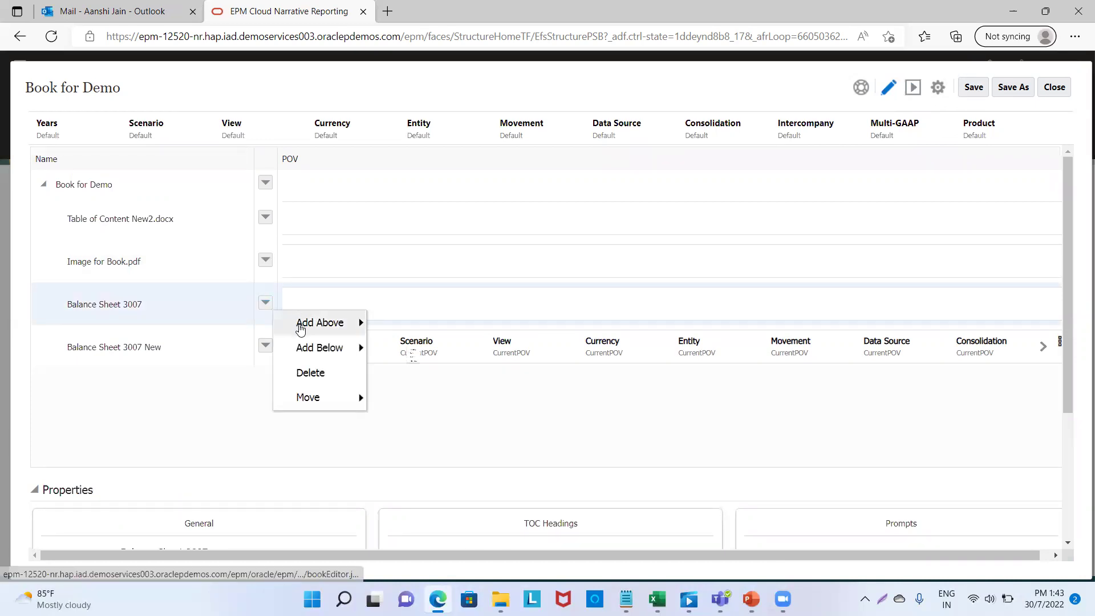
pyautogui.moveTo(324, 329)
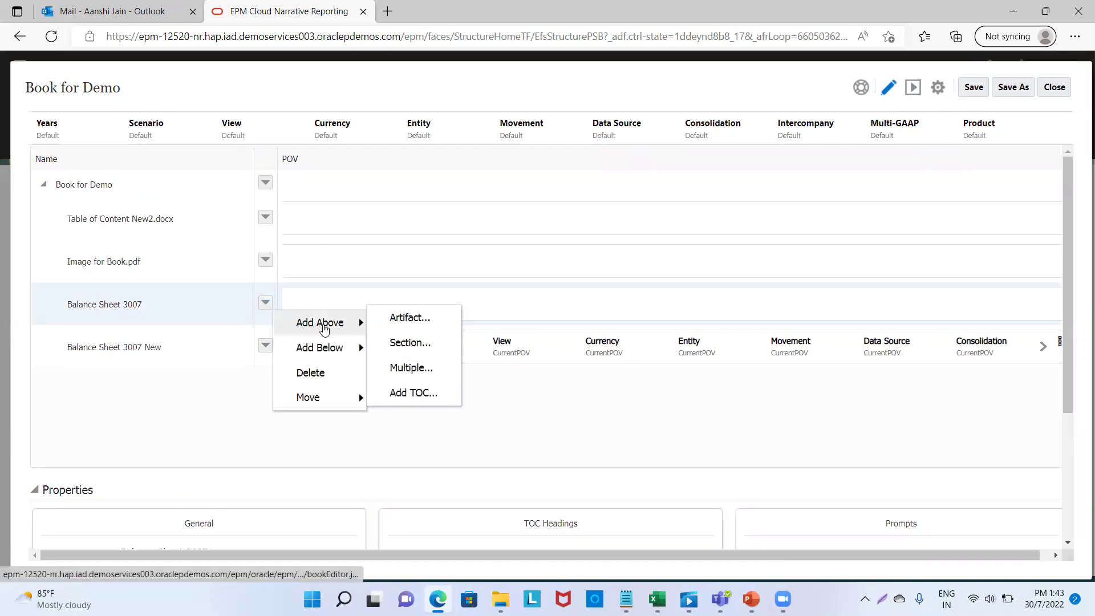
pyautogui.click(402, 343)
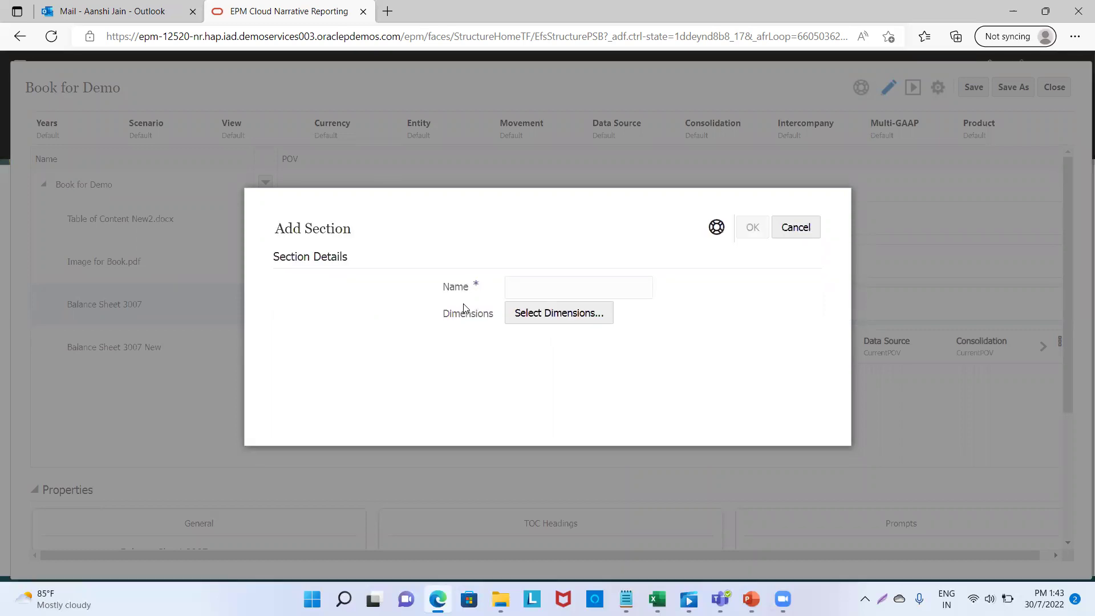
pyautogui.click(529, 289)
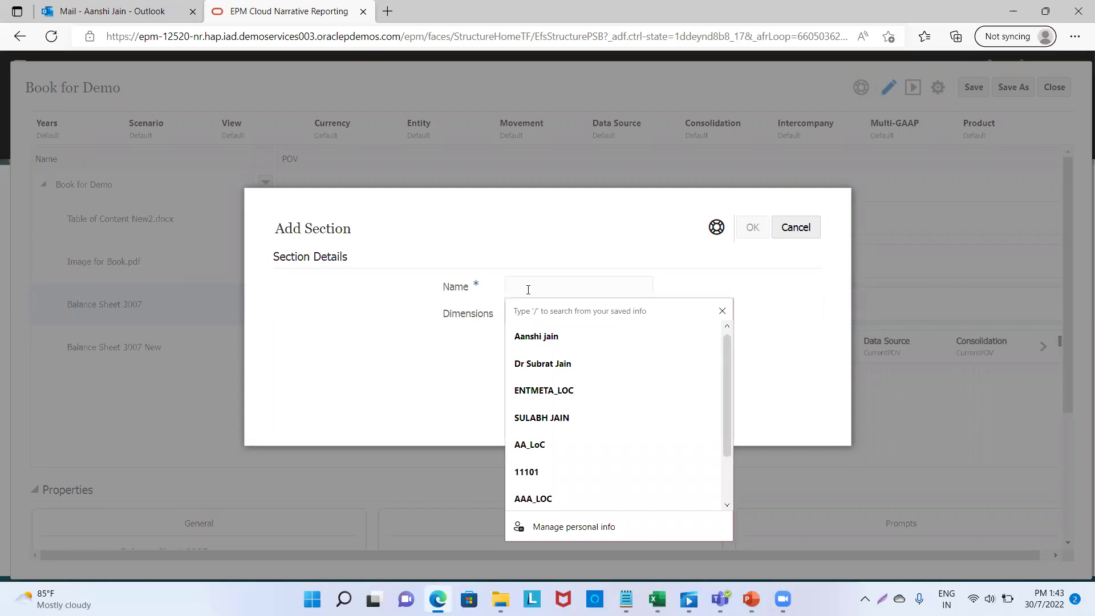
pyautogui.write('Book1')
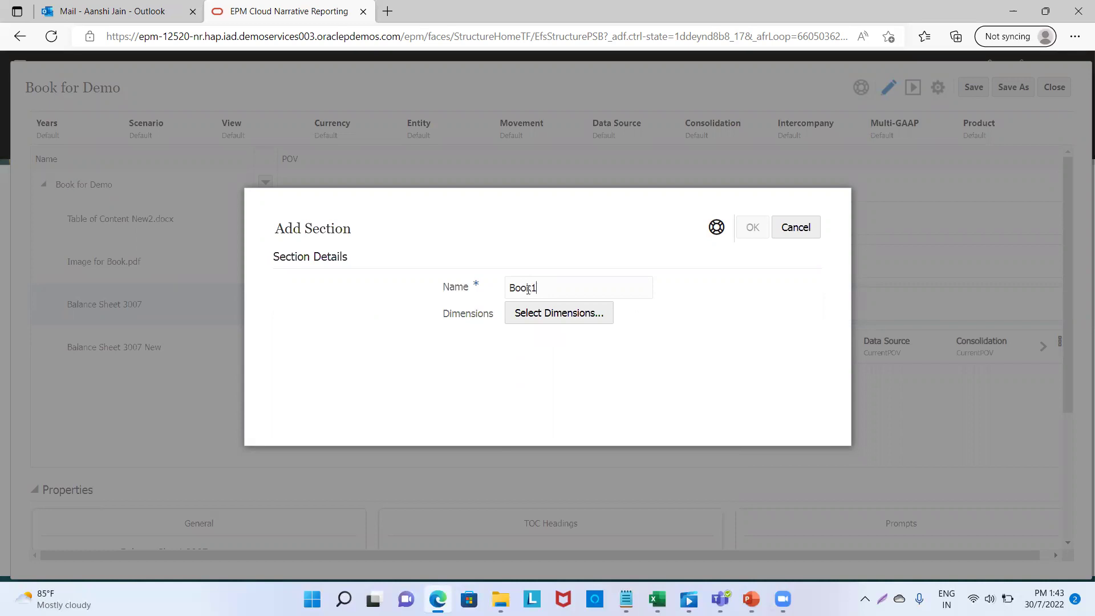
# Add the Account dimension to the new section's POV layout and insert the section into the book
pyautogui.click(528, 315)
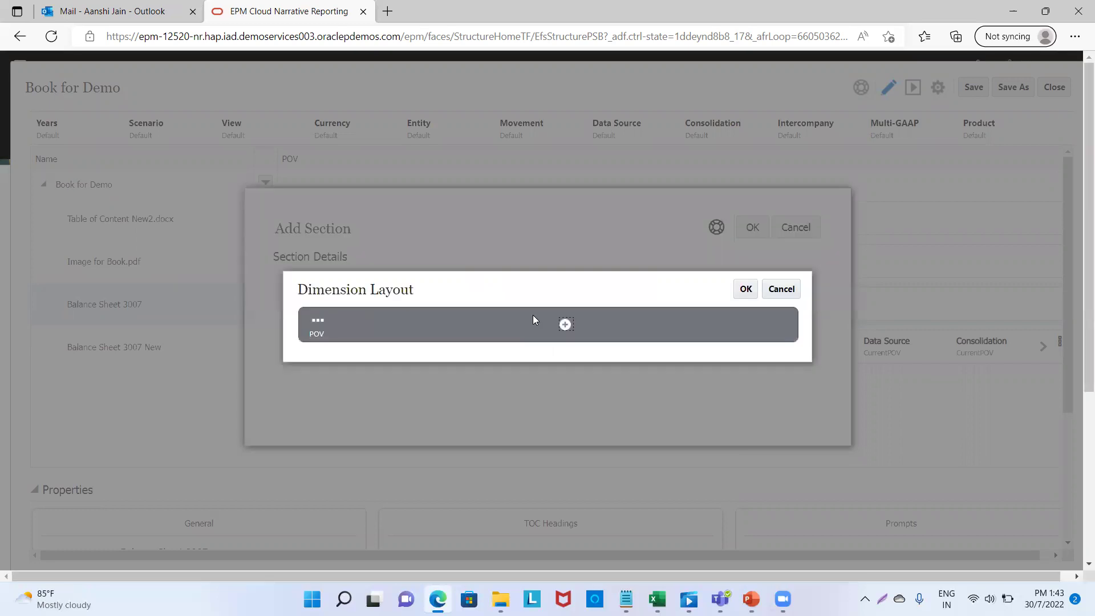
pyautogui.click(565, 324)
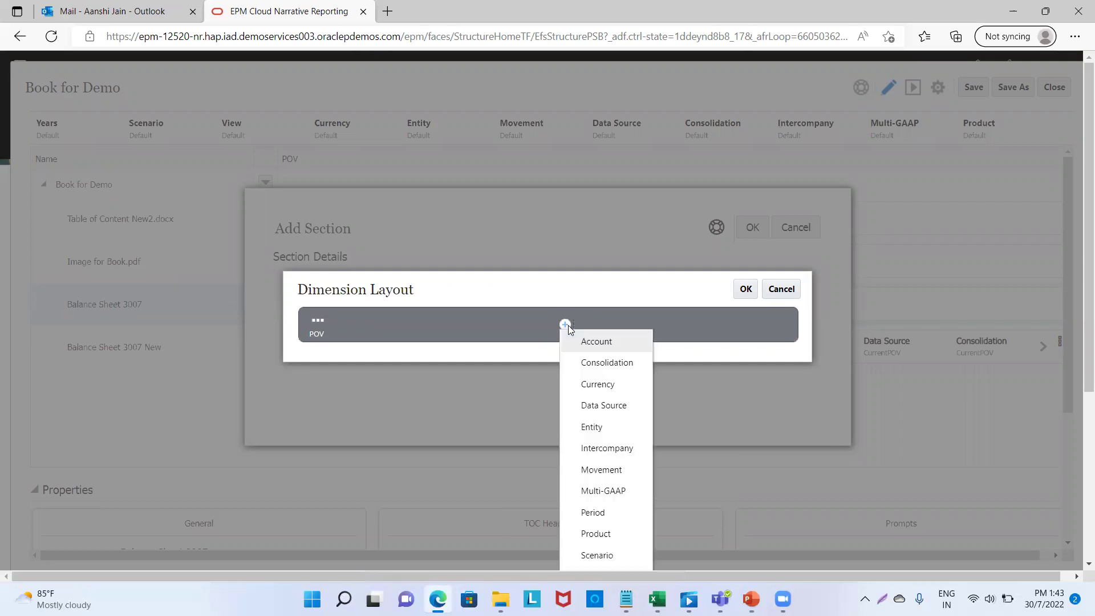
pyautogui.click(589, 340)
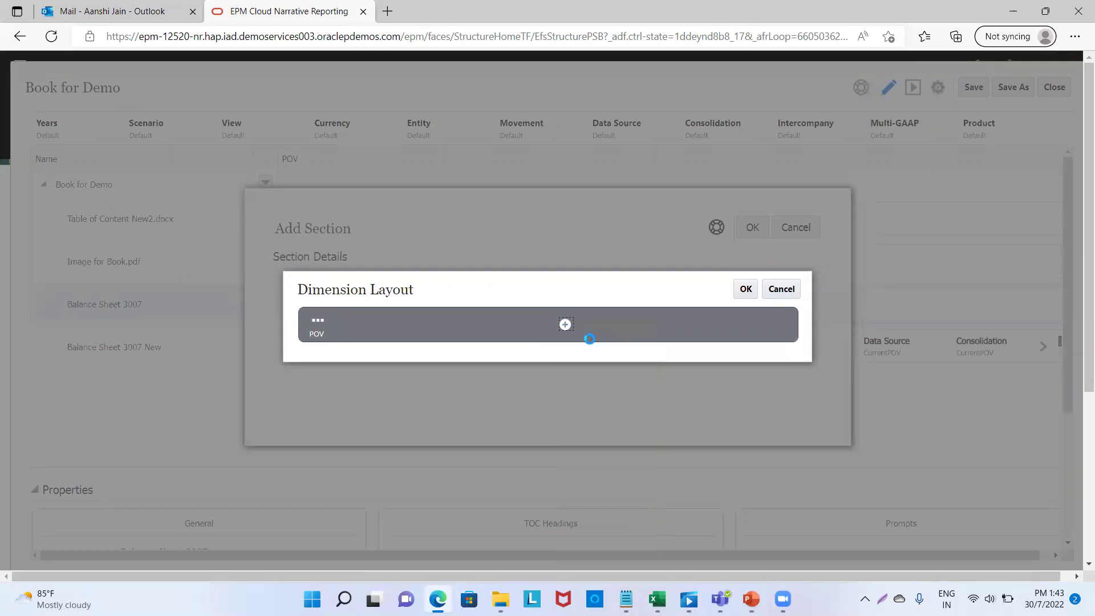
pyautogui.click(749, 289)
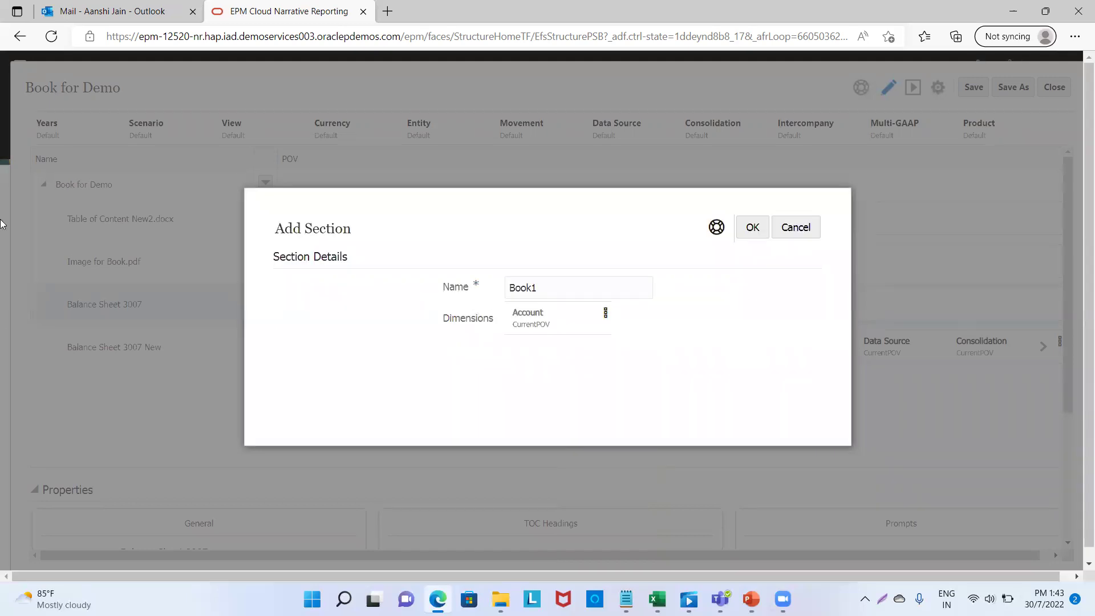
pyautogui.click(753, 227)
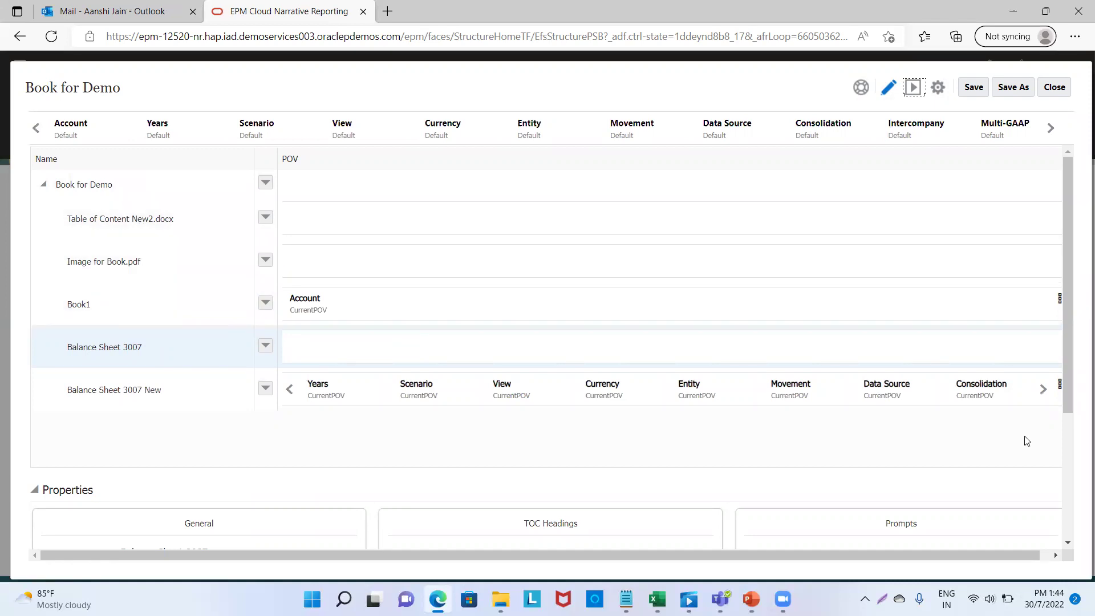
# Preview the book with the new section and examine the contents list and the Balance Sheet 3007 page
pyautogui.click(913, 87)
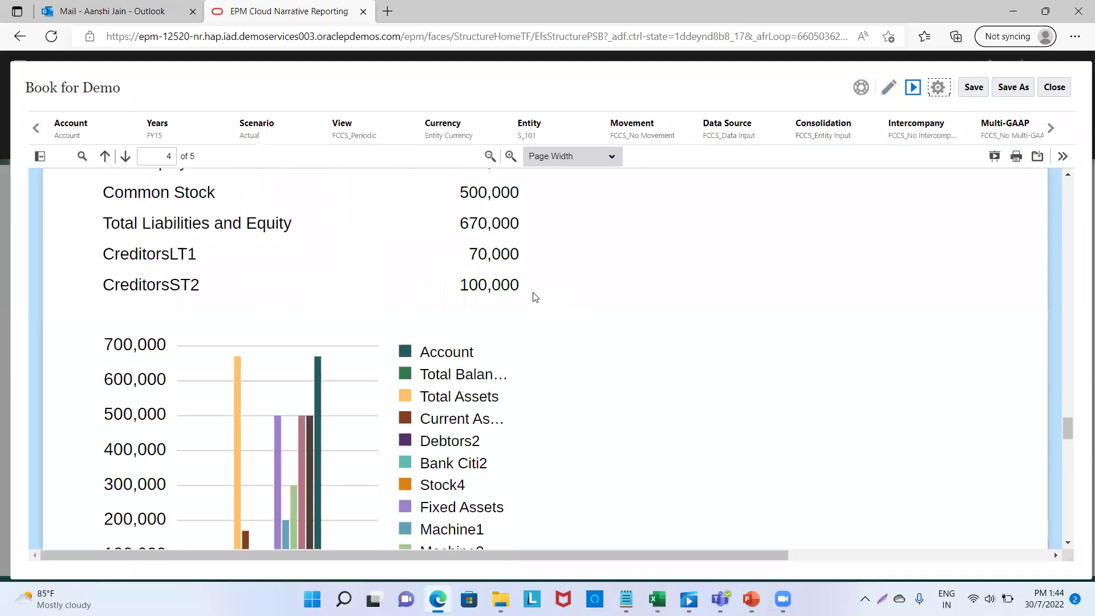
pyautogui.scroll(15, 519, 285)
pyautogui.scroll(10, 478, 284)
pyautogui.scroll(-10, 473, 291)
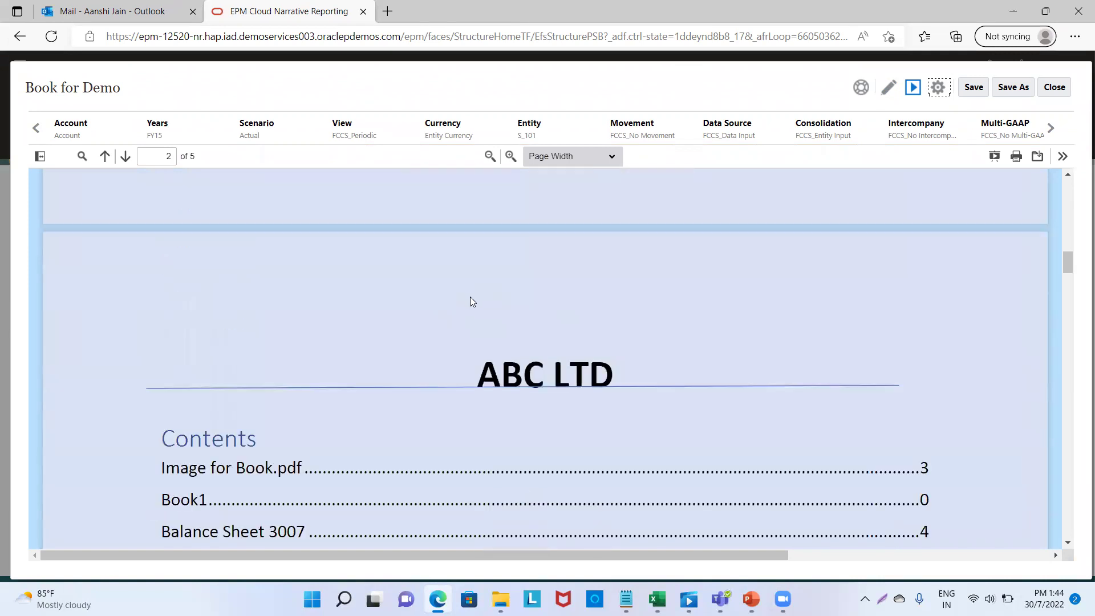
pyautogui.scroll(-1, 470, 302)
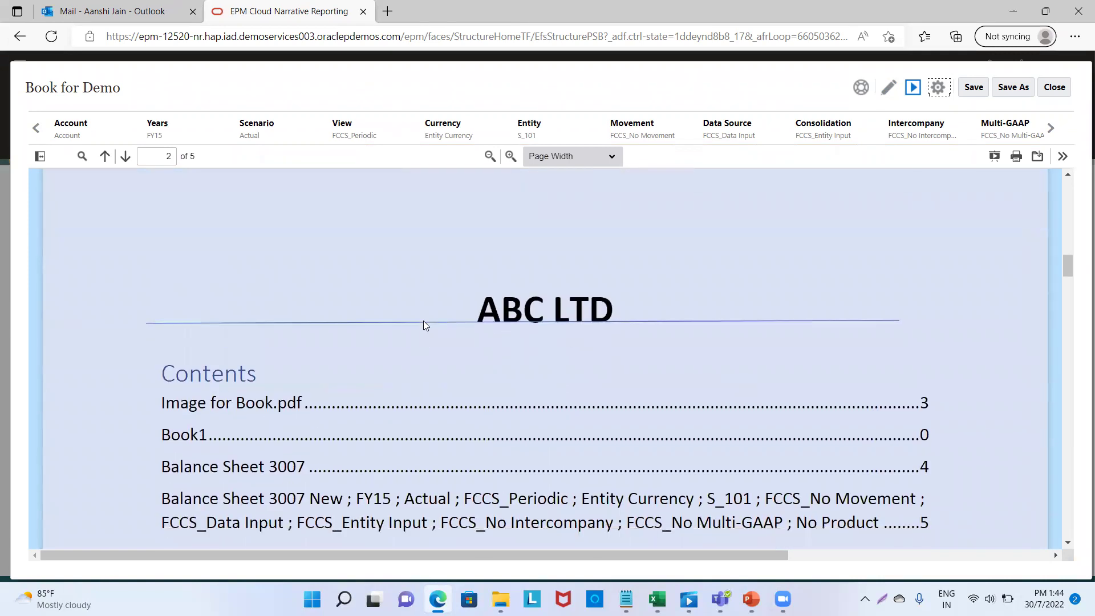
pyautogui.scroll(-5, 449, 324)
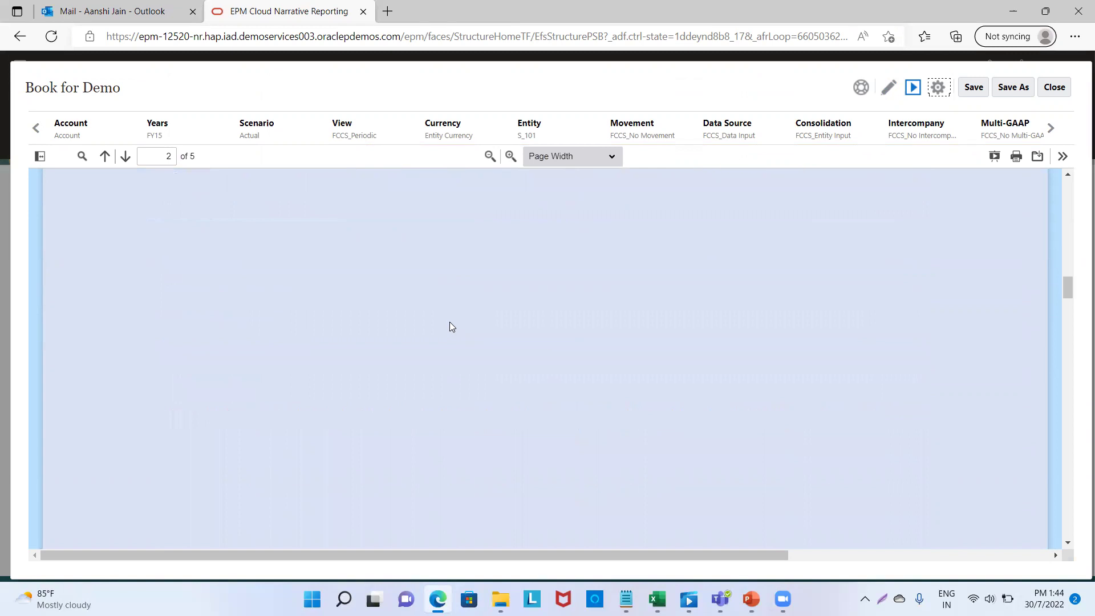
pyautogui.scroll(-15, 452, 322)
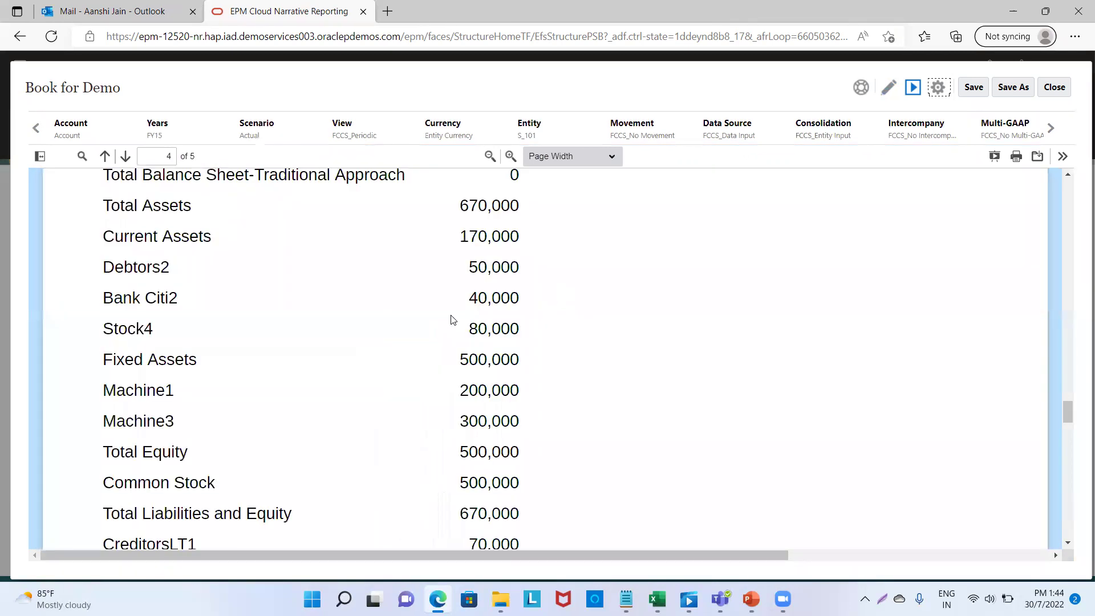
pyautogui.scroll(4, 454, 319)
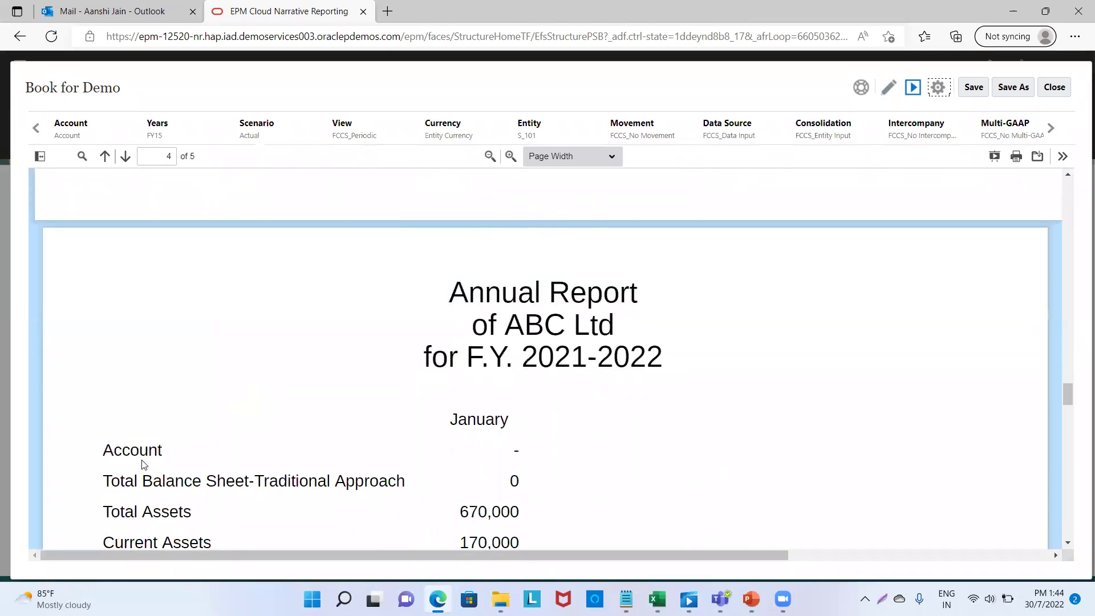
# Review the preview again from the cover page through the contents list and image page to the first balance sheet
pyautogui.scroll(15, 301, 392)
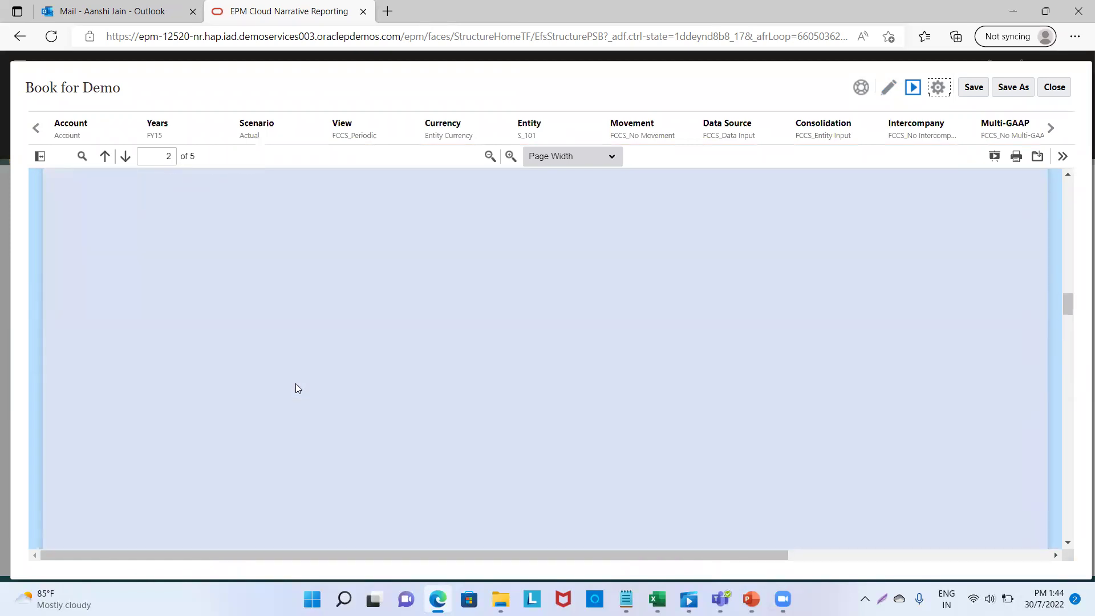
pyautogui.scroll(4, 296, 385)
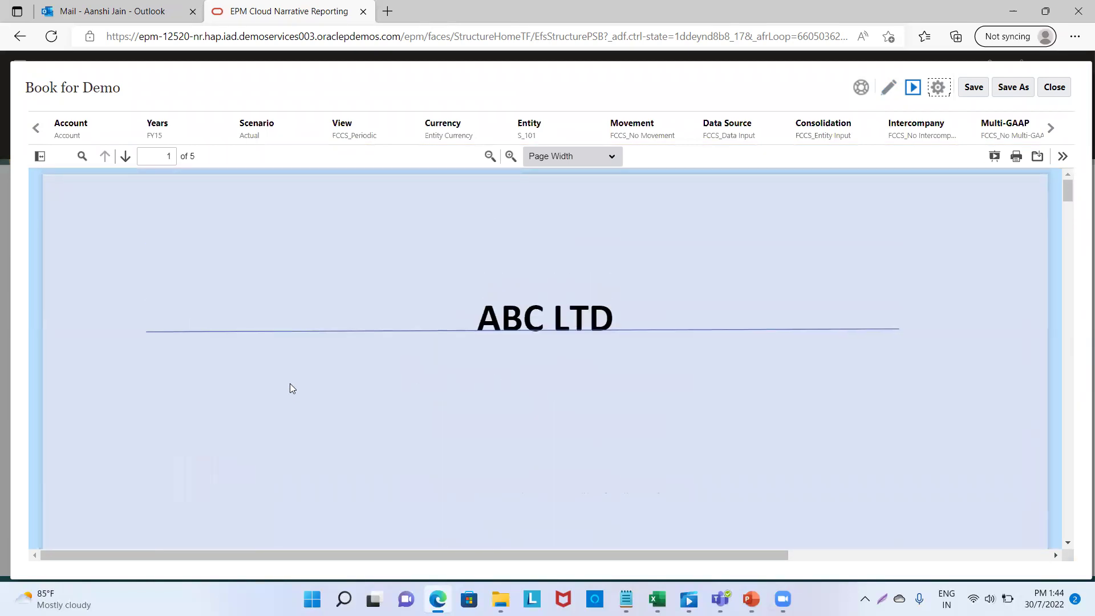
pyautogui.scroll(-5, 349, 407)
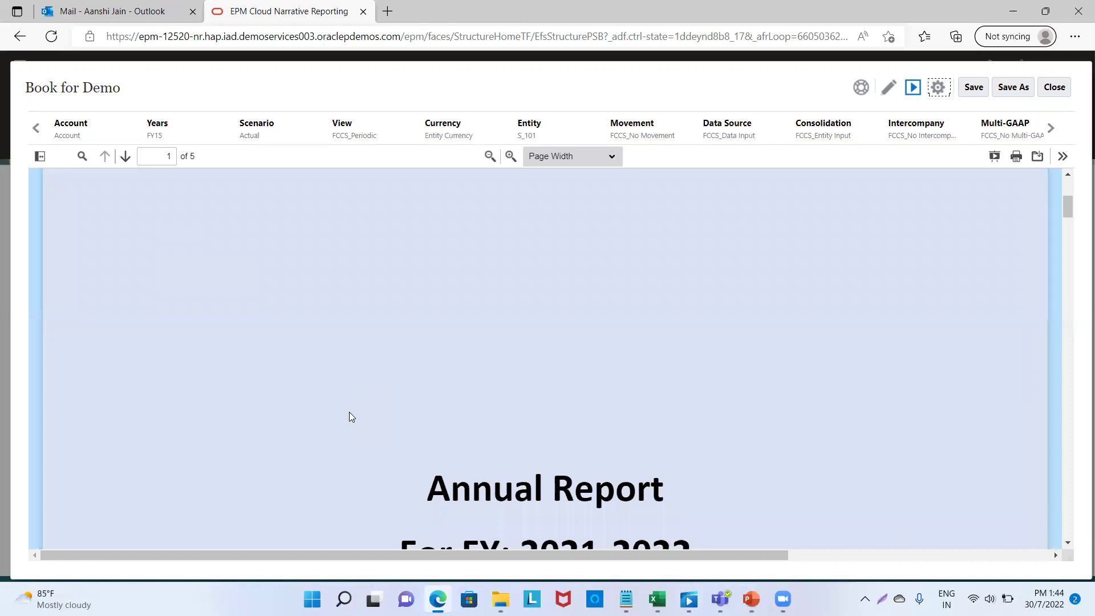
pyautogui.scroll(-6, 350, 412)
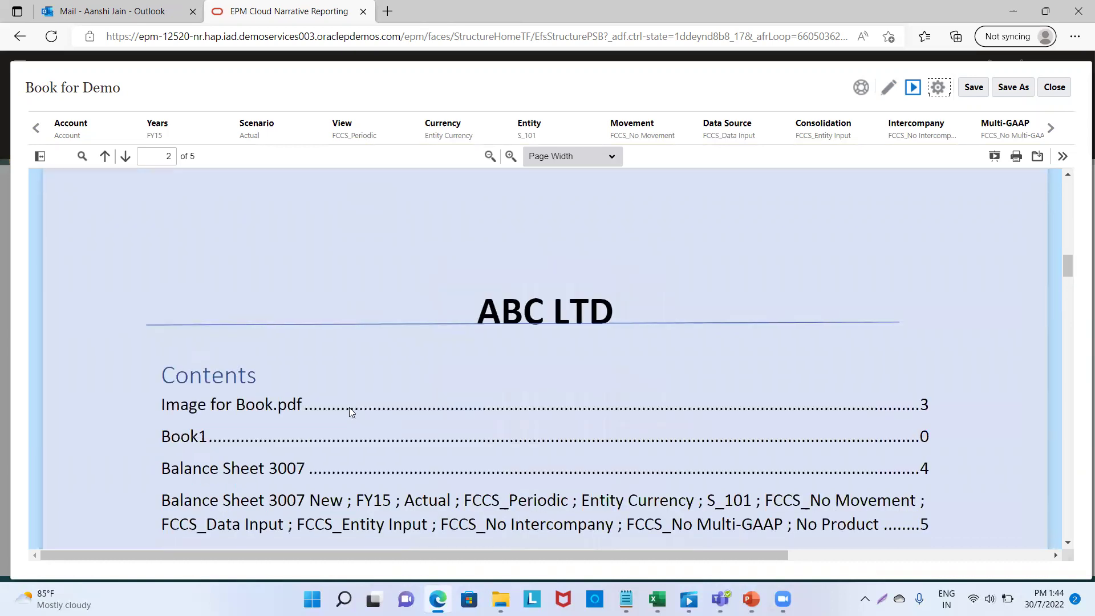
pyautogui.scroll(-2, 350, 413)
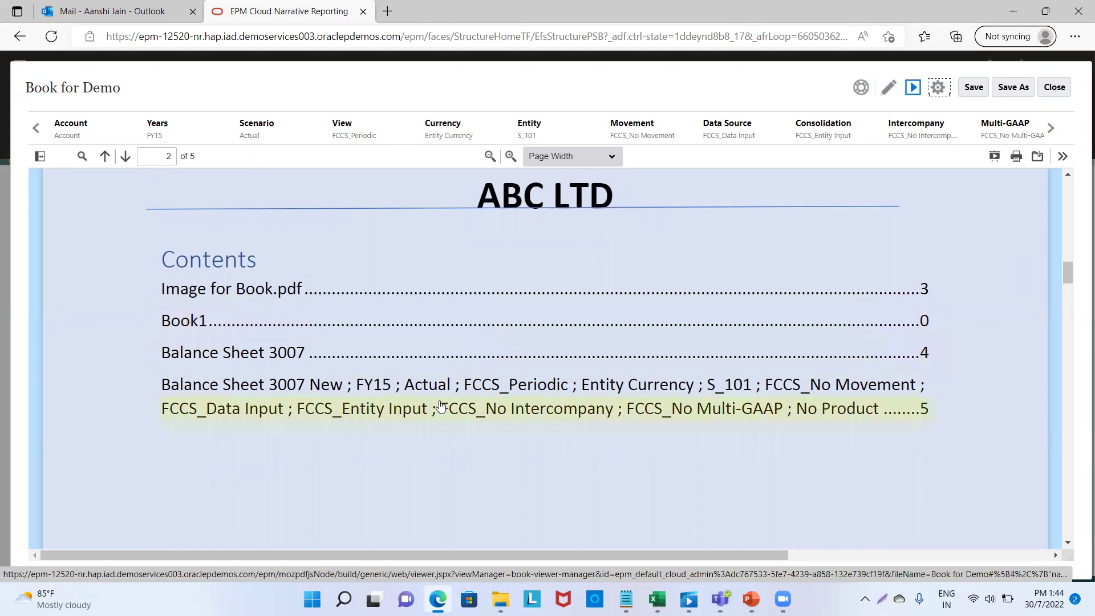
pyautogui.scroll(-5, 391, 357)
pyautogui.scroll(-10, 391, 350)
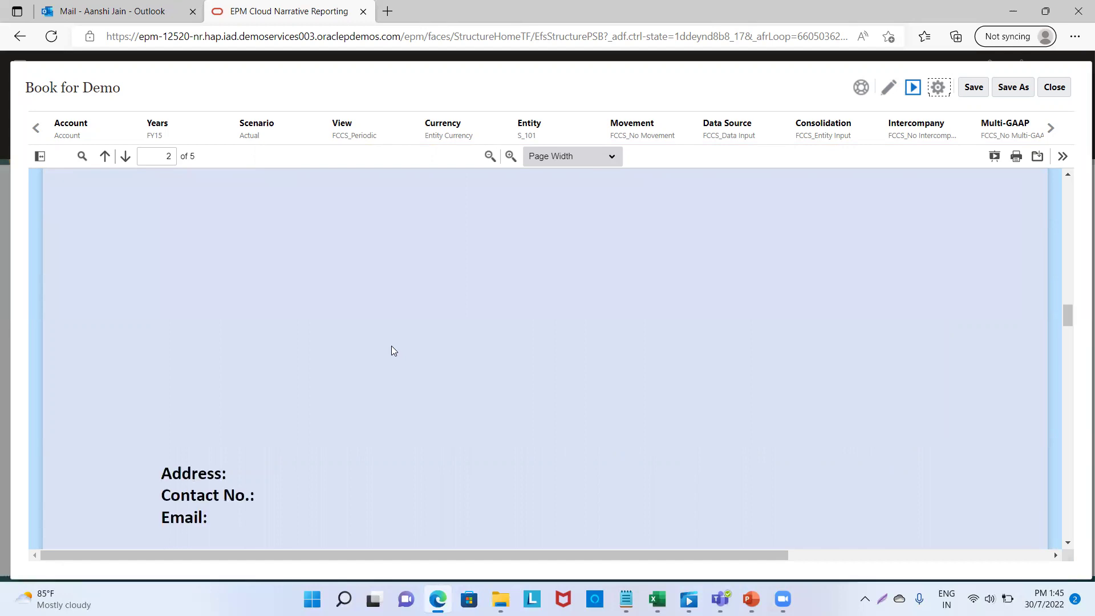
pyautogui.scroll(-20, 399, 372)
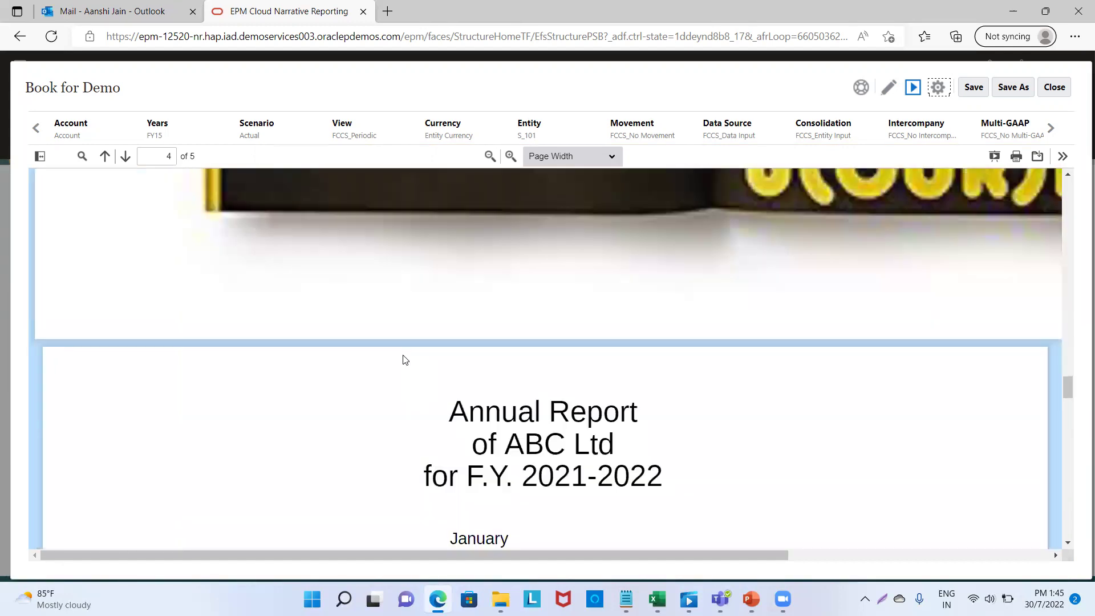
# Examine the preview's final balance sheet page, review the book again from the cover to the image page, and return it to edit mode
pyautogui.scroll(-10, 402, 357)
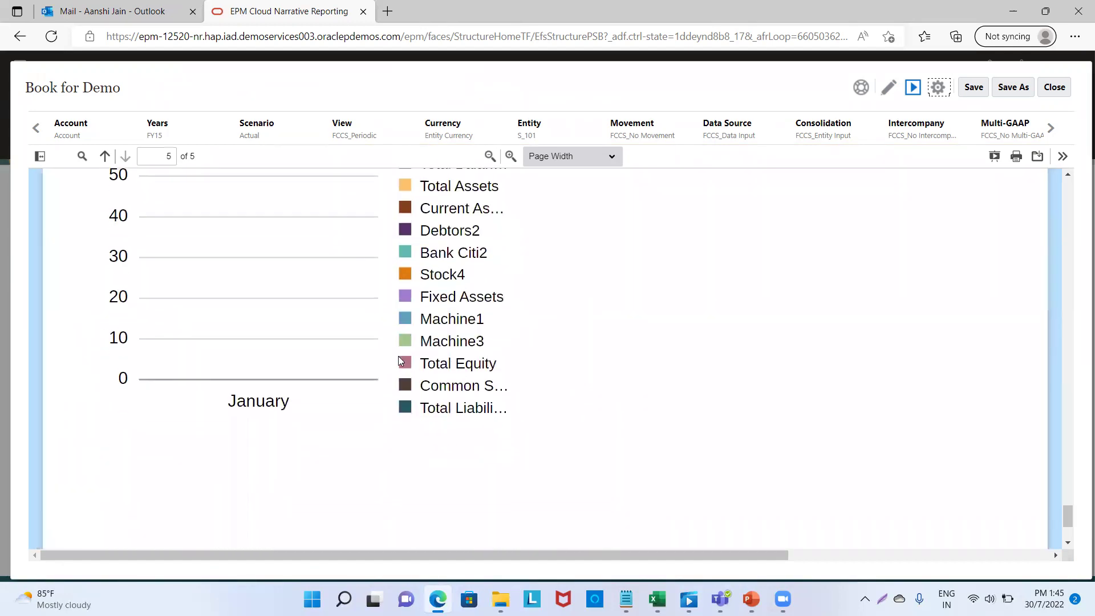
pyautogui.scroll(8, 434, 407)
pyautogui.scroll(20, 435, 408)
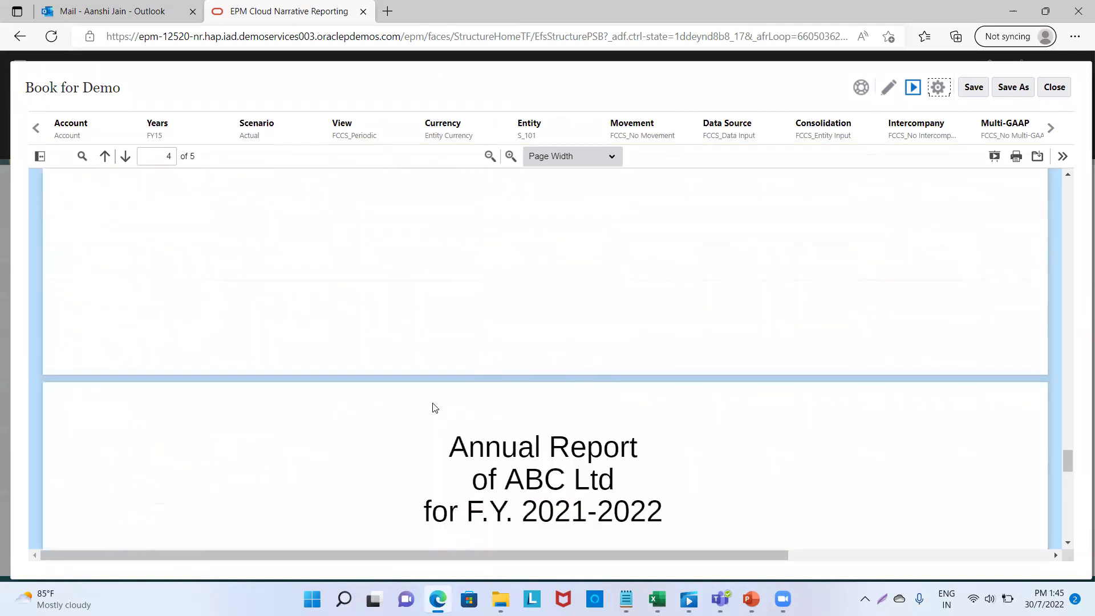
pyautogui.scroll(15, 434, 408)
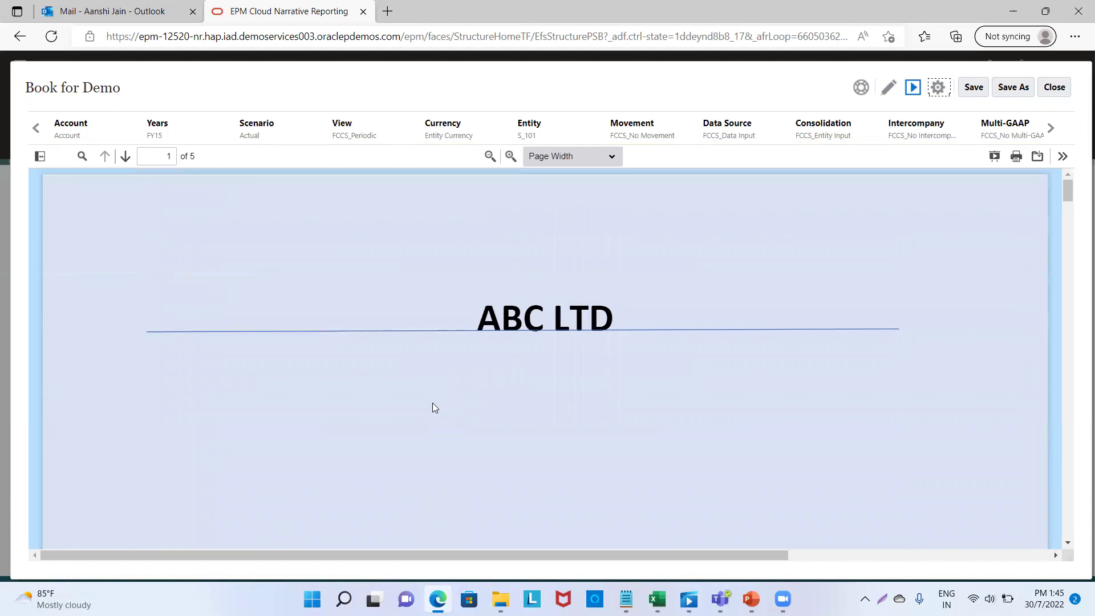
pyautogui.scroll(-12, 434, 408)
pyautogui.scroll(-15, 458, 436)
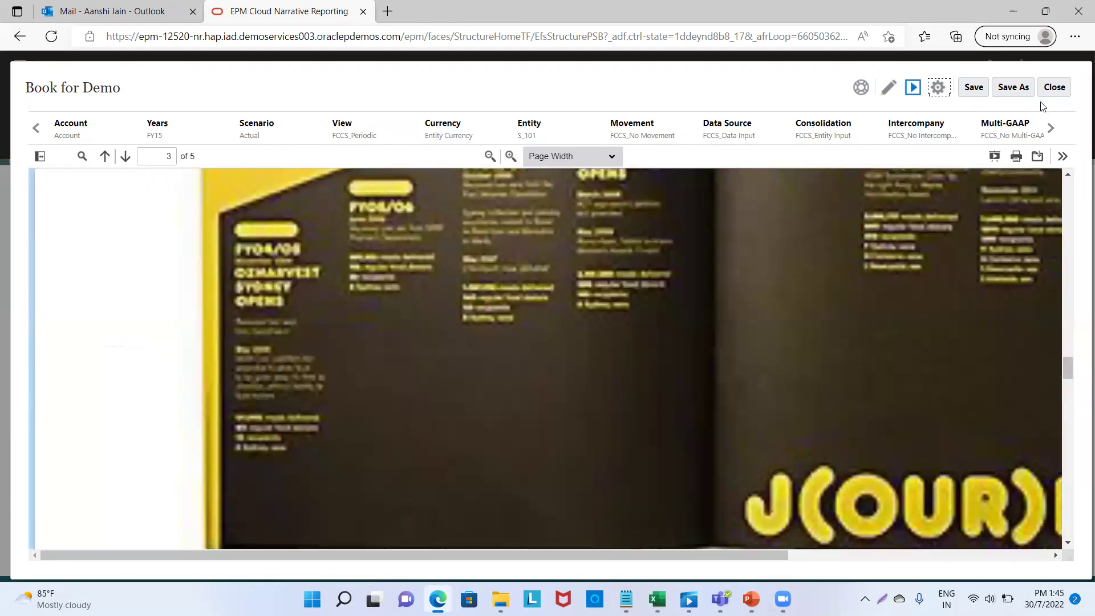
pyautogui.click(890, 90)
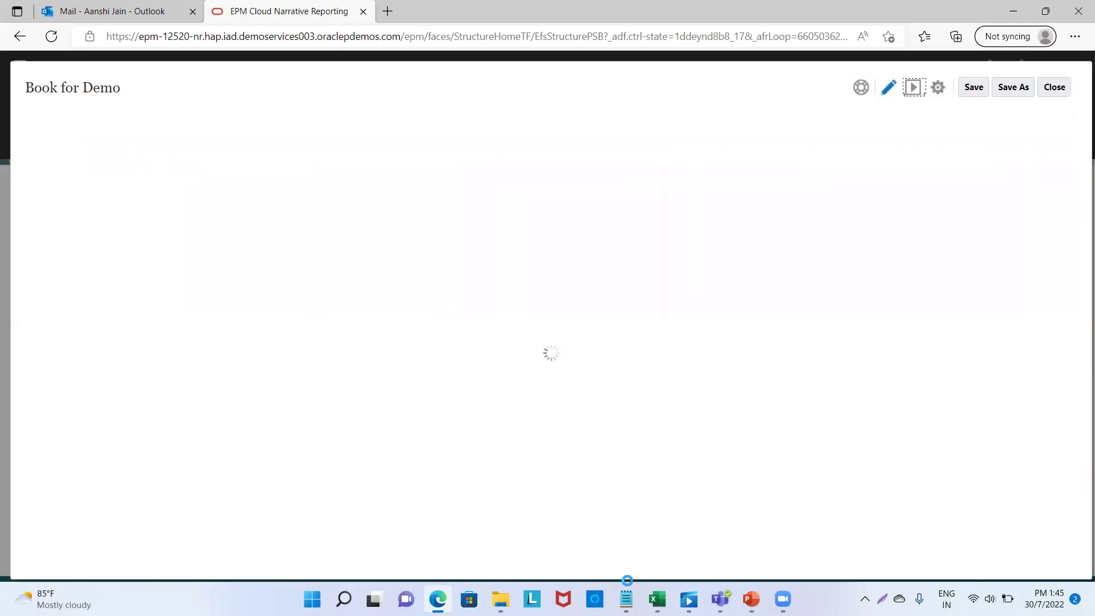
# Switch to the 03_FCCS_MetaData_Load presentation in PowerPoint and show its Creating Books title slide
pyautogui.click(752, 599)
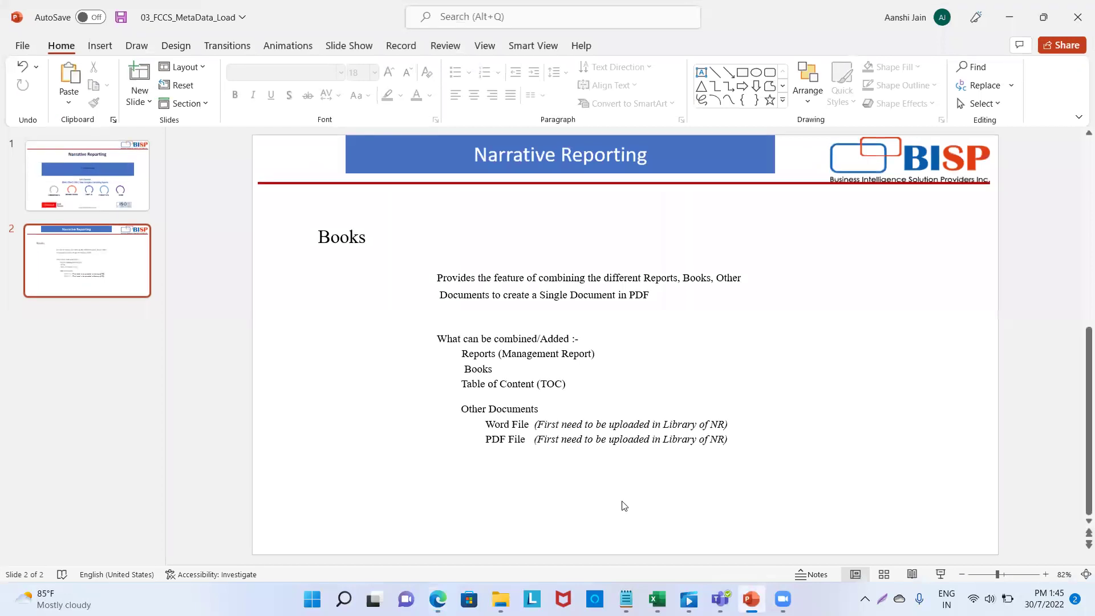
pyautogui.scroll(2, 593, 502)
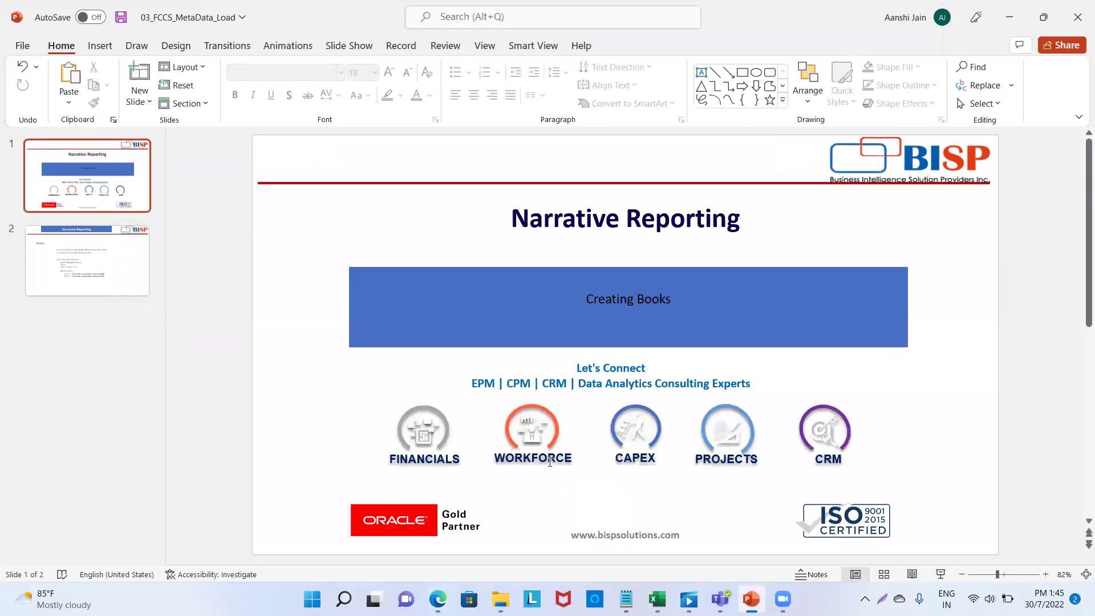